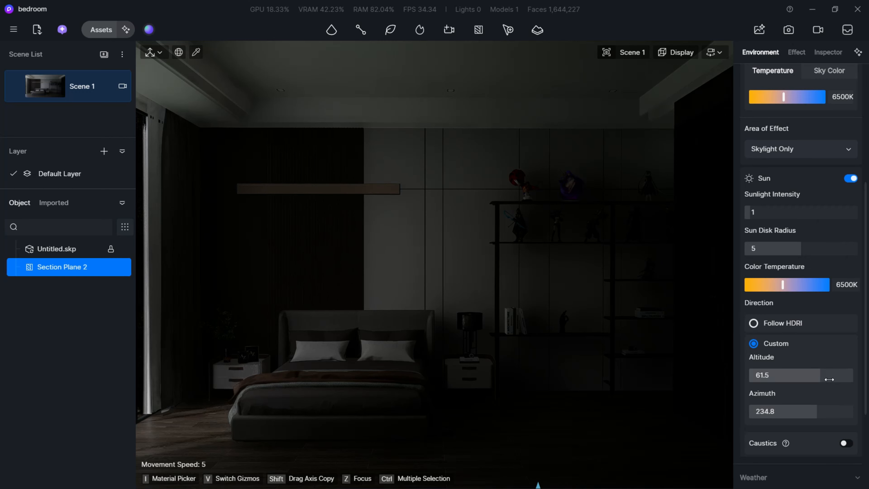
# Step: Set the sunlight intensity to 17.5 and the custom sun direction to altitude 59.5 and azimuth 252.4
pyautogui.moveTo(812, 378); pyautogui.dragTo(822, 379)
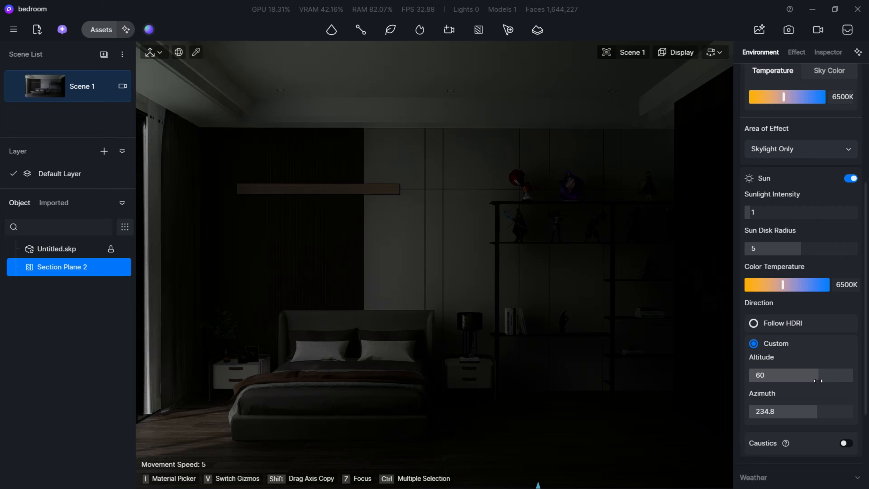
pyautogui.scroll(2, 753, 272)
pyautogui.moveTo(776, 270); pyautogui.dragTo(793, 270)
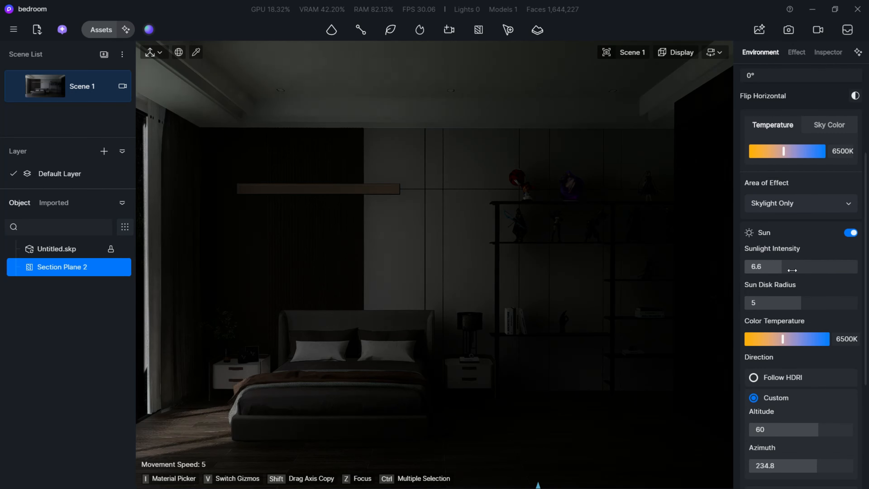
pyautogui.scroll(-2, 797, 356)
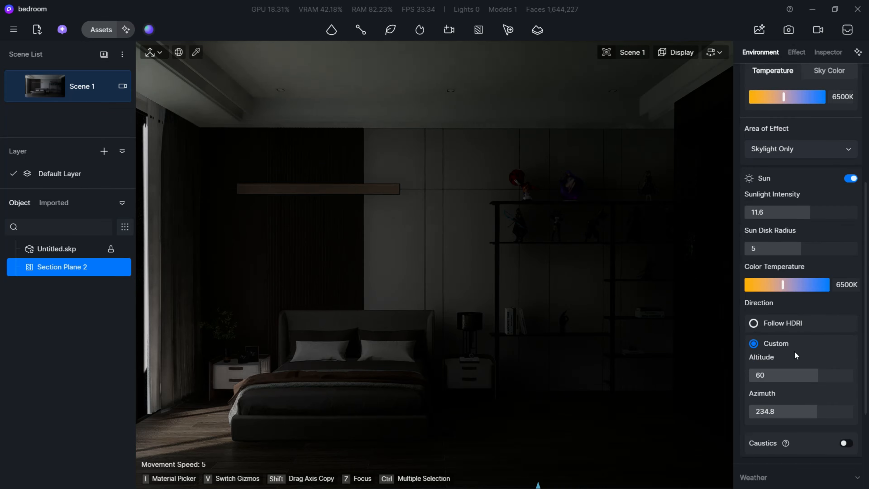
pyautogui.moveTo(812, 376); pyautogui.dragTo(813, 377)
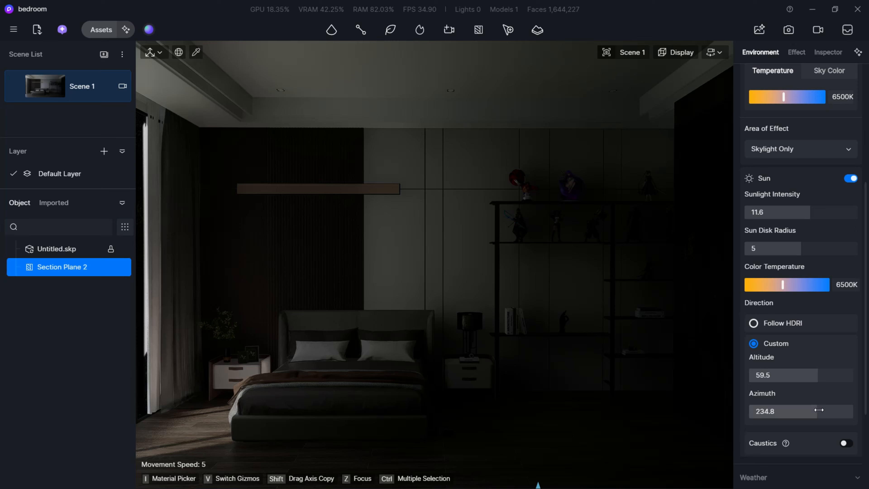
pyautogui.moveTo(818, 411); pyautogui.dragTo(825, 412)
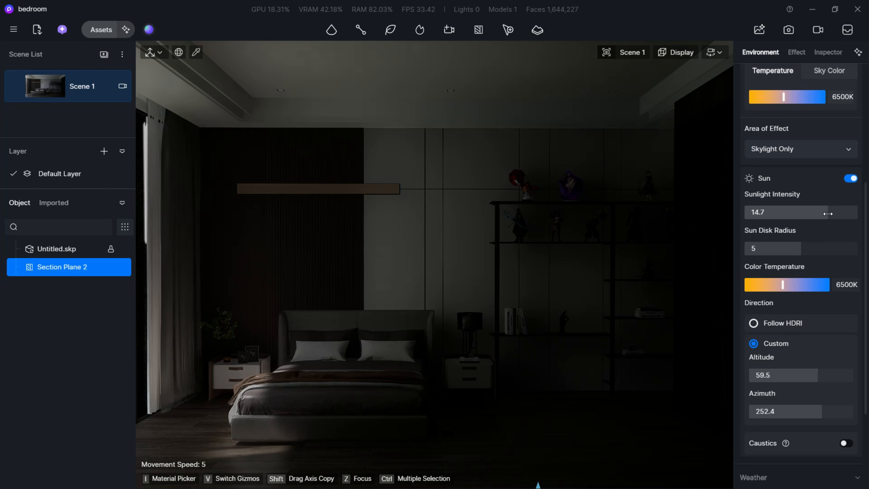
# Step: Pick the backdrop material outside the window and make it emissive with an intensity of 22.3
pyautogui.scroll(-5, 545, 276)
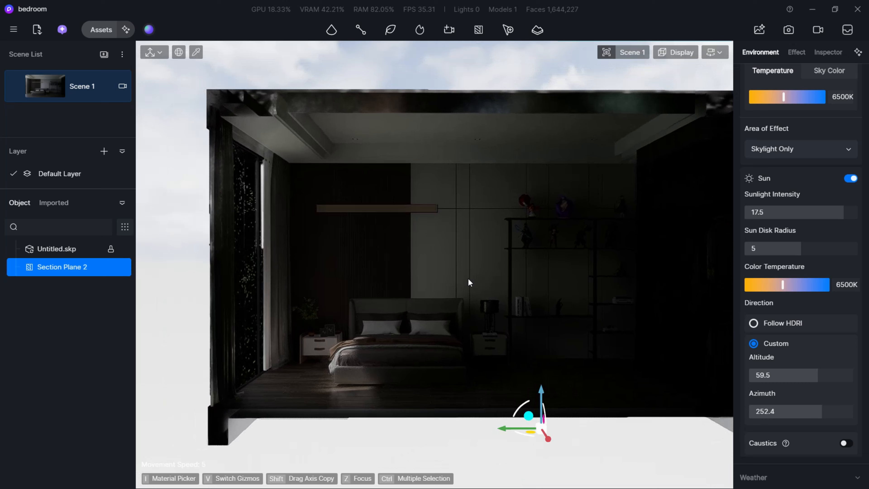
pyautogui.moveTo(468, 278); pyautogui.dragTo(639, 278, button='middle')
pyautogui.moveTo(639, 278); pyautogui.dragTo(537, 278, button='right')
pyautogui.scroll(3, 456, 221)
pyautogui.moveTo(444, 216); pyautogui.dragTo(342, 246, button='right')
pyautogui.moveTo(444, 215); pyautogui.dragTo(363, 216, button='middle')
pyautogui.press('i')
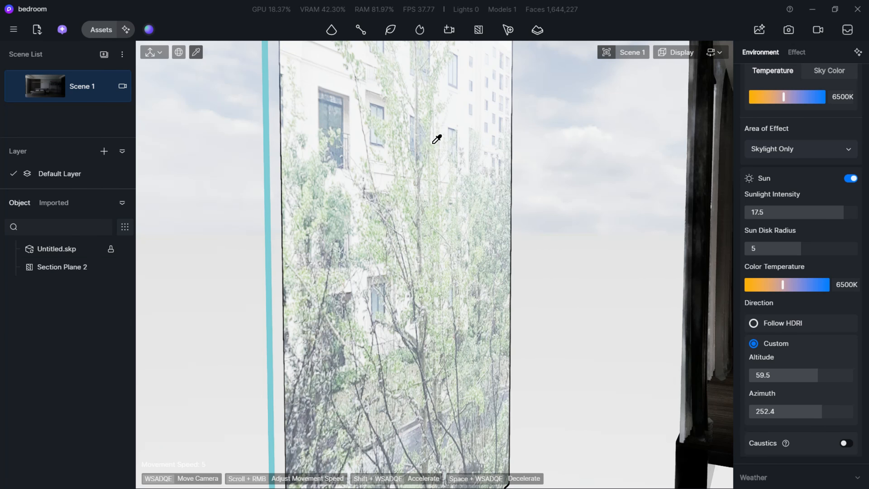
pyautogui.click(439, 143)
pyautogui.click(851, 257)
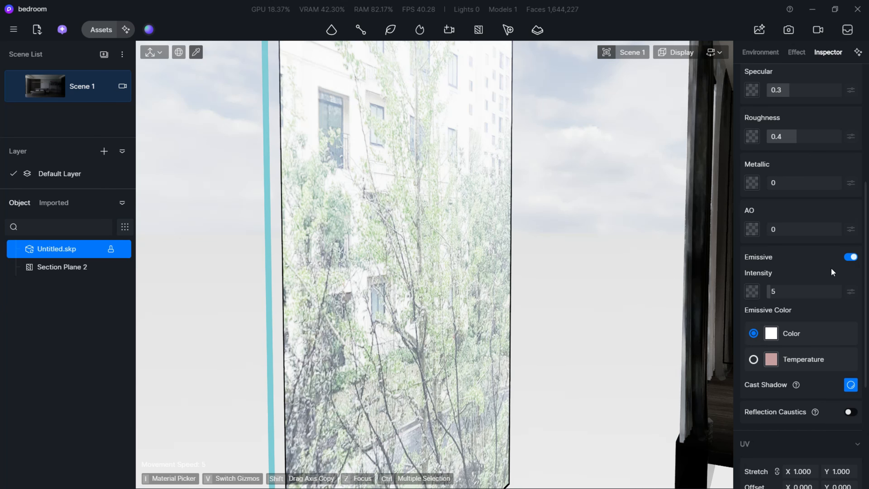
pyautogui.moveTo(792, 294); pyautogui.dragTo(800, 294)
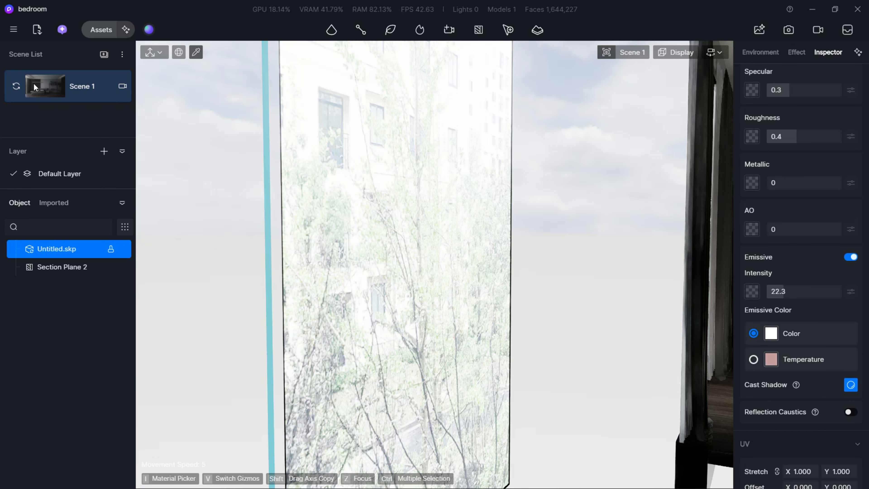
# Step: Frame the bedroom frontally with the bed, shelving and part of the window in view, and update Scene 1 with this camera
pyautogui.moveTo(396, 260); pyautogui.dragTo(541, 255, button='right')
pyautogui.press('s')
pyautogui.press('s')
pyautogui.press('d')
pyautogui.press('a')
pyautogui.press('e')
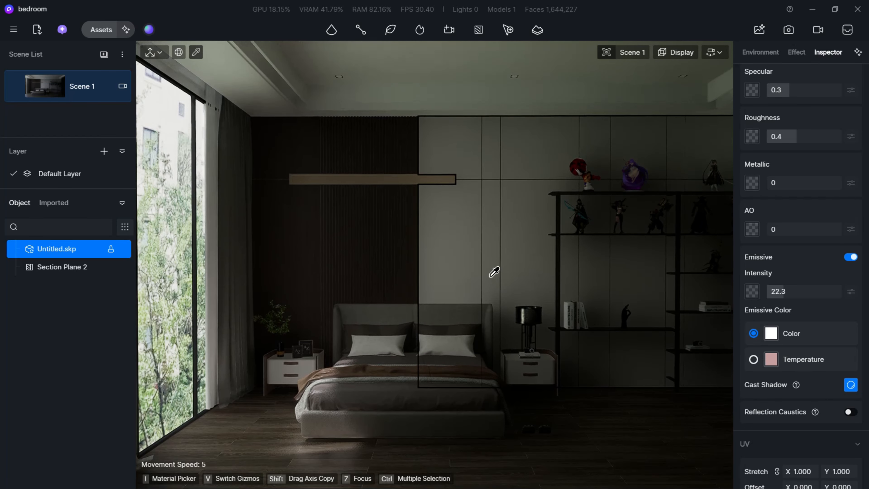
pyautogui.press('q')
pyautogui.press('e')
pyautogui.press('d')
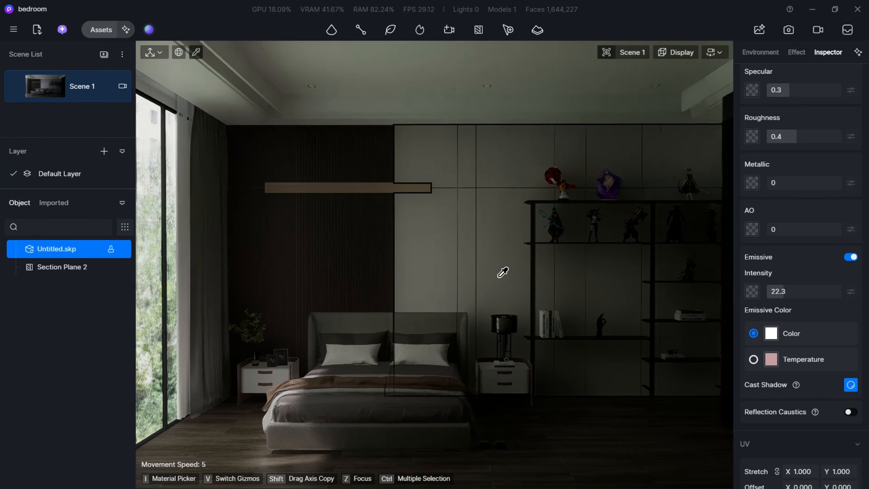
pyautogui.press('s')
pyautogui.press('a')
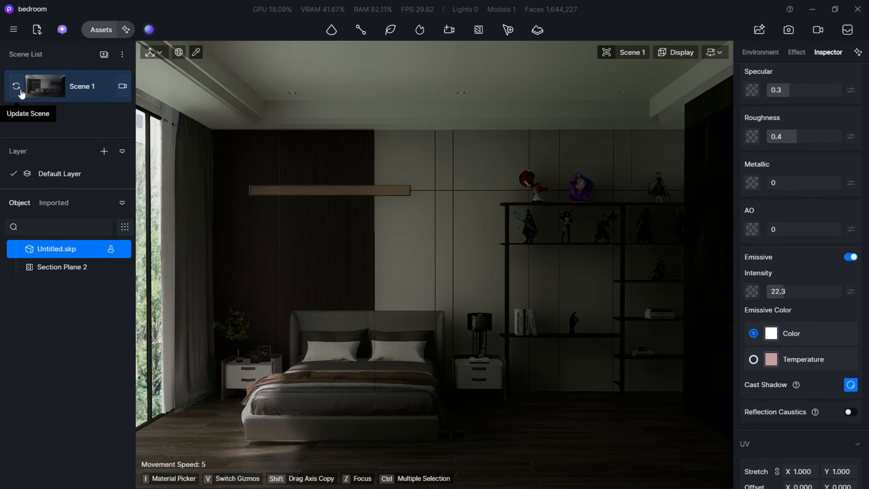
pyautogui.click(21, 91)
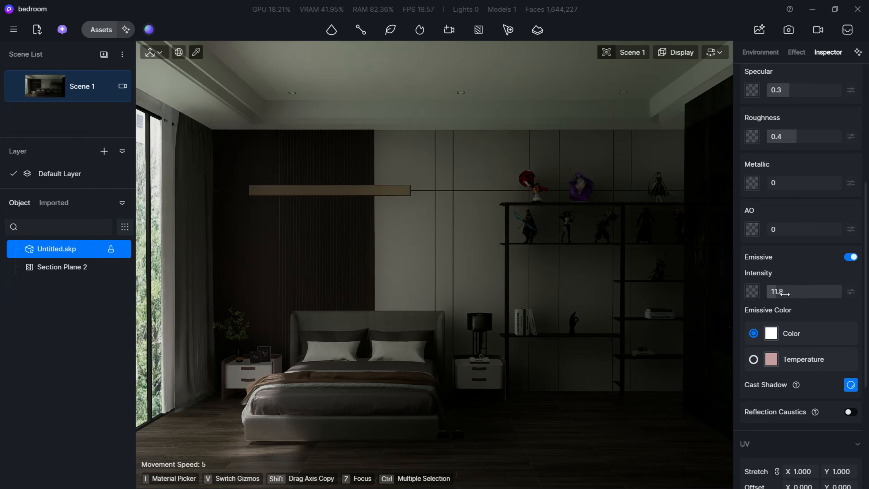
# Step: Set the window backdrop's emissive intensity to 5 and update Scene 1 with a slightly shifted camera view
pyautogui.moveTo(778, 296); pyautogui.dragTo(778, 297)
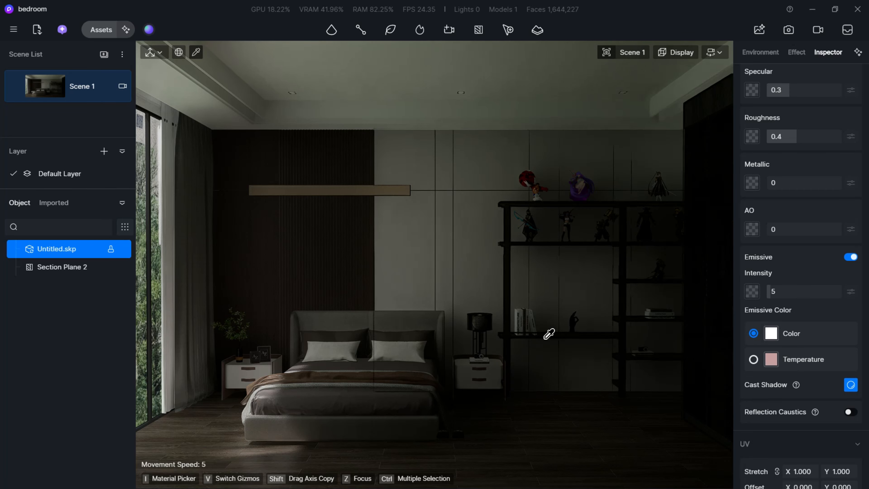
pyautogui.press('a')
pyautogui.moveTo(590, 336); pyautogui.dragTo(602, 336, button='right')
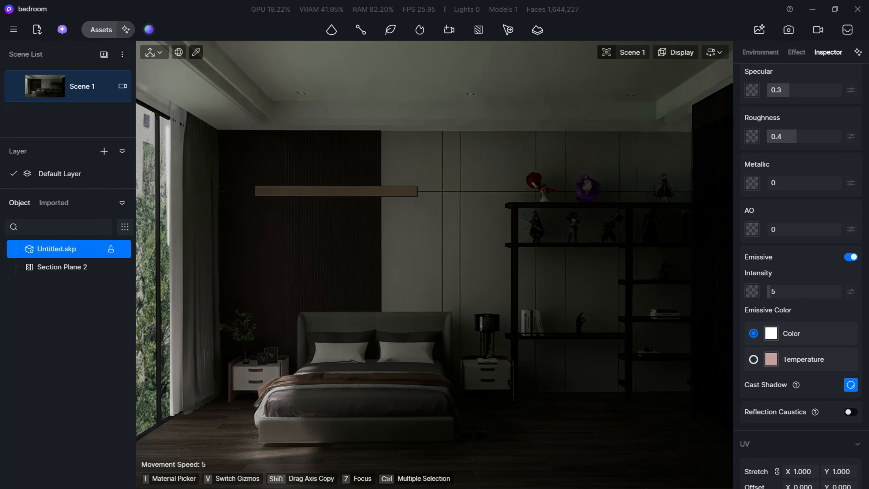
pyautogui.click(15, 86)
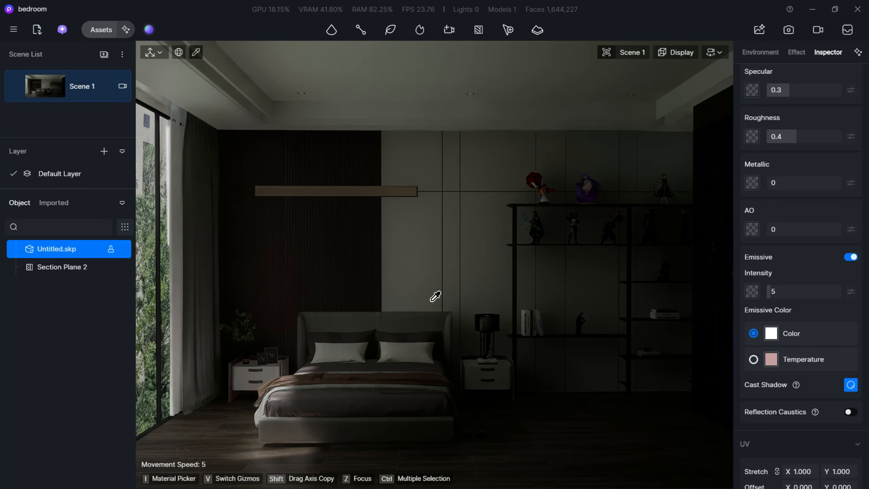
pyautogui.press('Escape')
pyautogui.press('Escape')
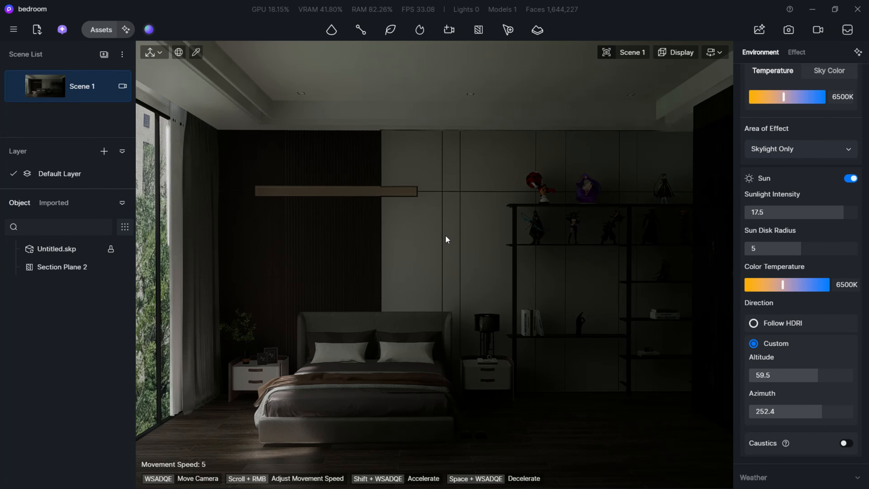
# Step: Place a spot light at the ceiling downlight above the dark slatted wall panel, nearest the window
pyautogui.moveTo(422, 219); pyautogui.dragTo(421, 225, button='middle')
pyautogui.moveTo(421, 225); pyautogui.dragTo(537, 161, button='right')
pyautogui.press('w')
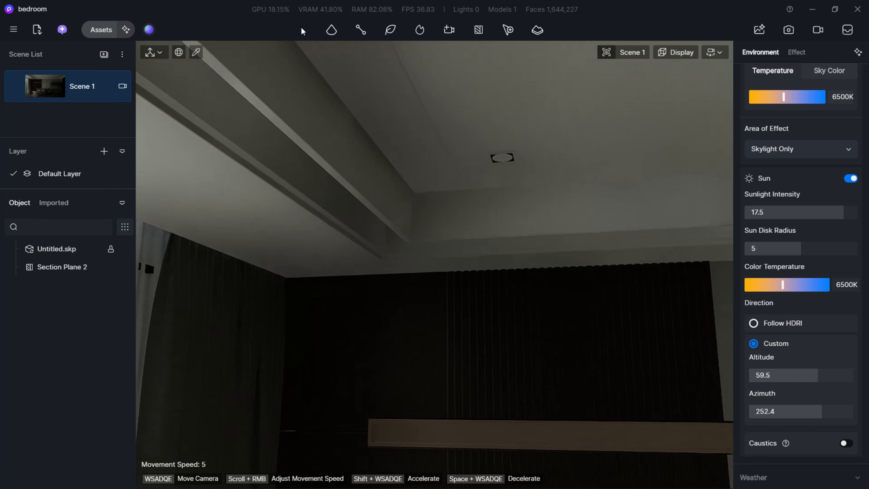
pyautogui.click(332, 31)
pyautogui.click(347, 71)
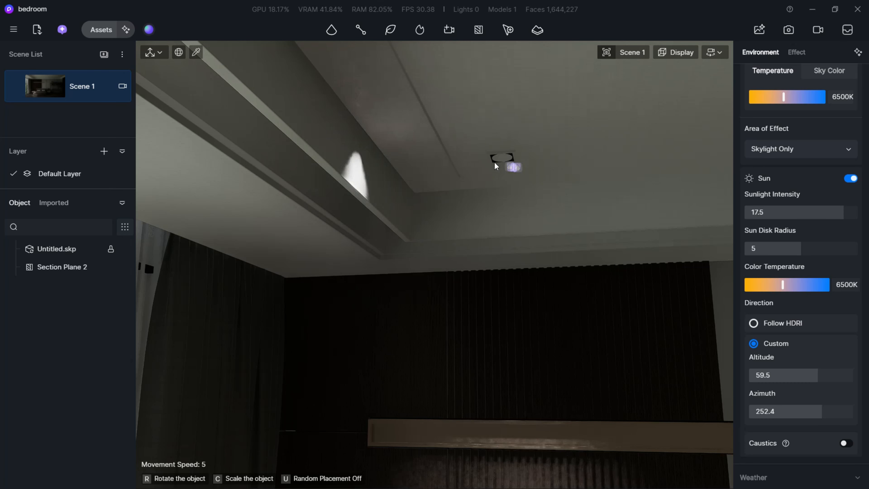
pyautogui.click(504, 161)
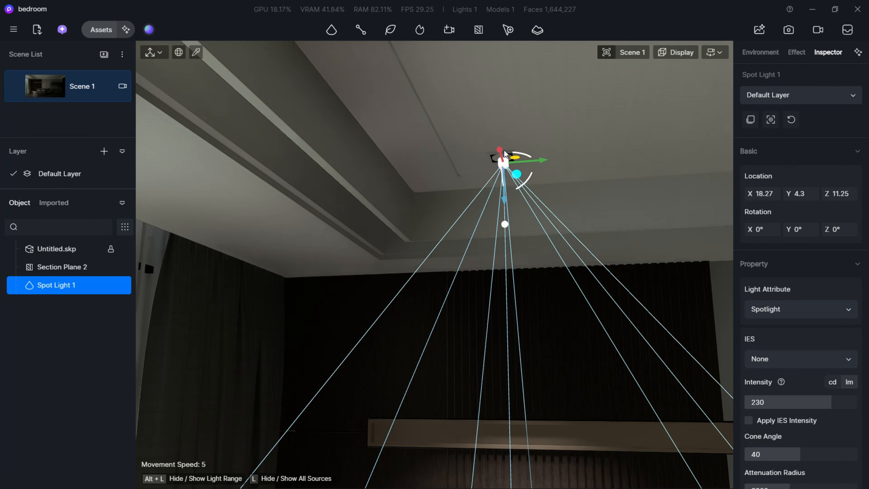
# Step: Copy the spot light along the X axis to the downlight farther from the headboard wall, at X 11.42
pyautogui.scroll(-3, 508, 160)
pyautogui.scroll(-1, 485, 198)
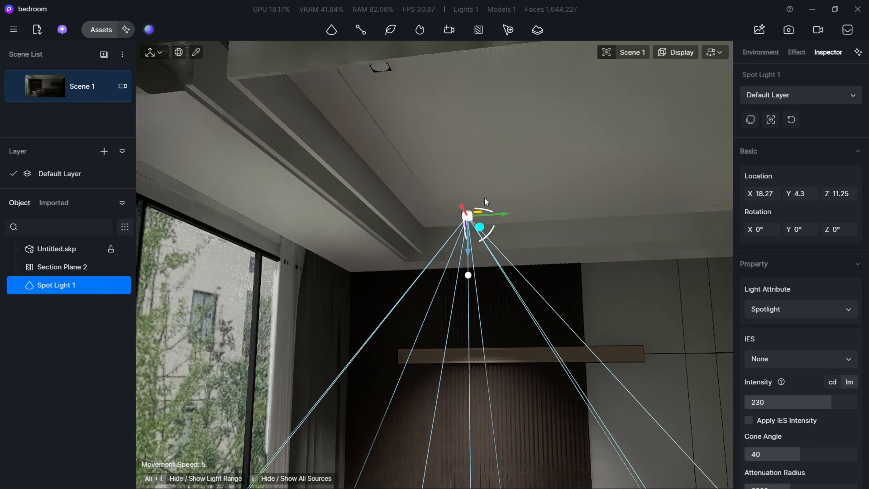
pyautogui.moveTo(475, 210); pyautogui.dragTo(370, 100)
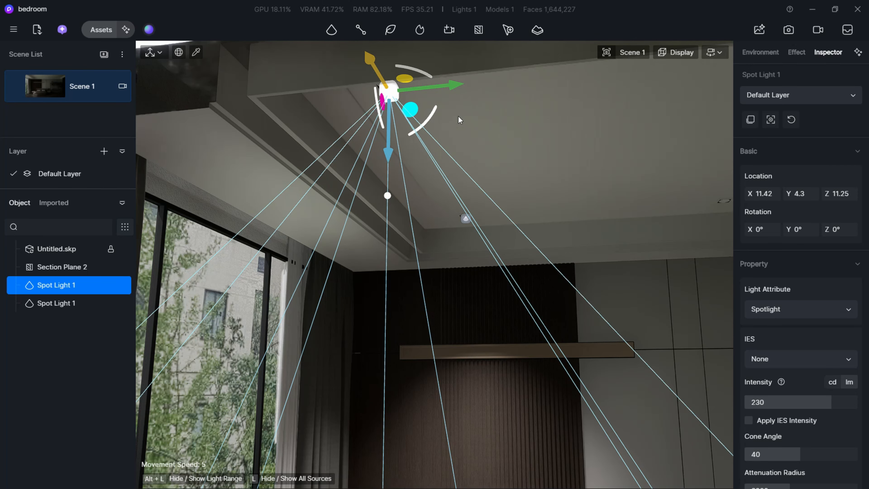
# Step: Select both spot lights and copy them along the Y axis to the middle pair of downlights, at Y 10.37
pyautogui.click(467, 221)
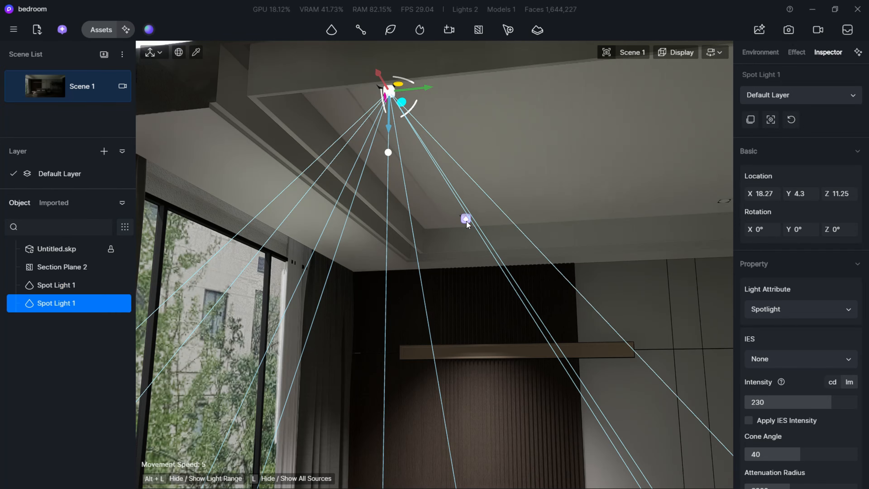
pyautogui.keyDown('ctrl'); pyautogui.click(390, 95); pyautogui.keyUp('ctrl')
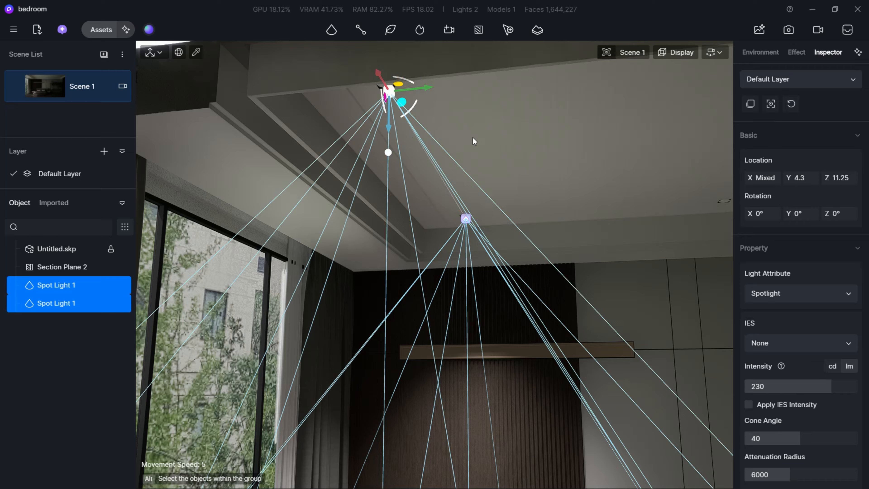
pyautogui.moveTo(474, 139); pyautogui.dragTo(600, 139, button='right')
pyautogui.moveTo(390, 86); pyautogui.dragTo(715, 84)
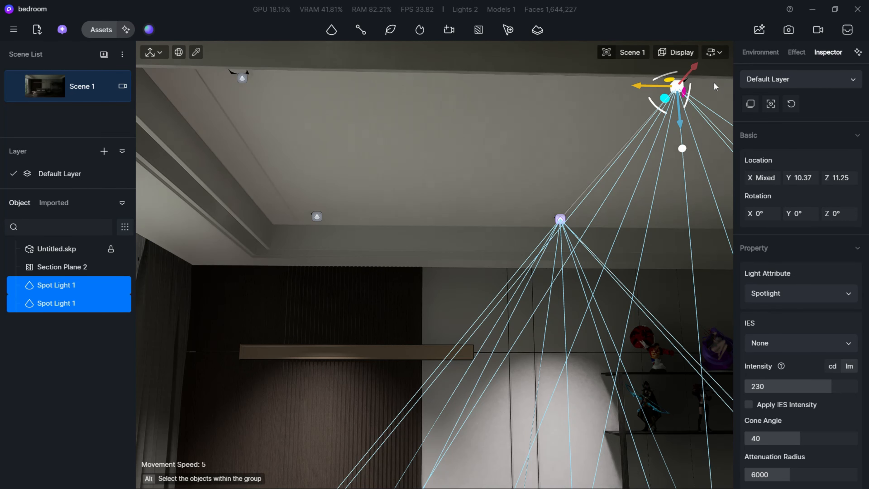
# Step: Copy the middle pair of spot lights along the Y axis to the downlights near the shelving, at Y 16
pyautogui.press('d')
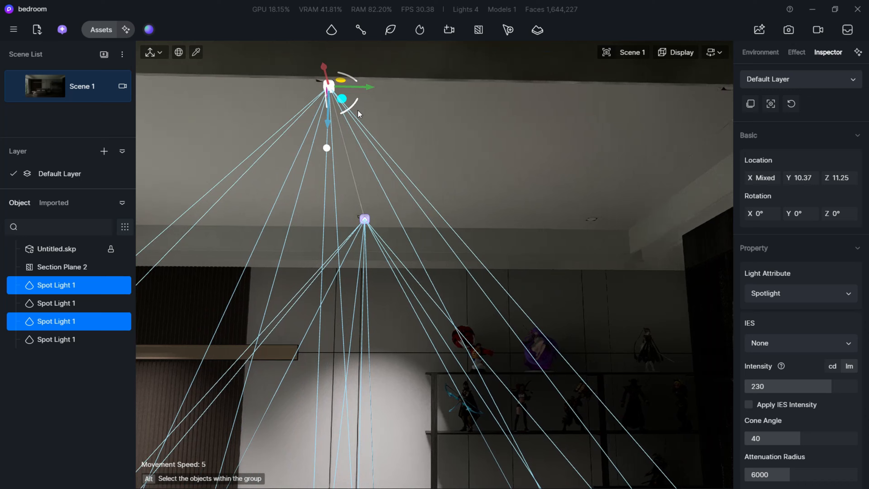
pyautogui.moveTo(372, 87); pyautogui.dragTo(307, 89)
pyautogui.press('d')
pyautogui.press('a')
pyautogui.press('d')
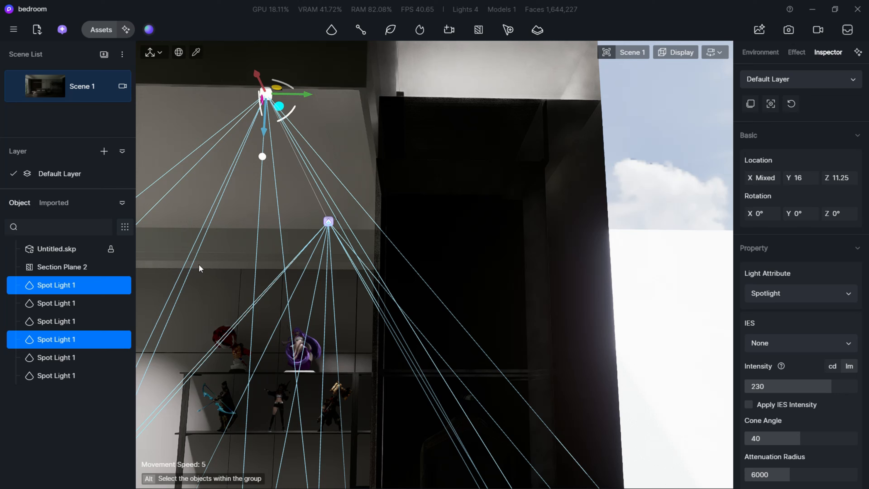
# Step: Show the room in a parallel top view in wireframe mode, framing all six spot lights
pyautogui.press('t')
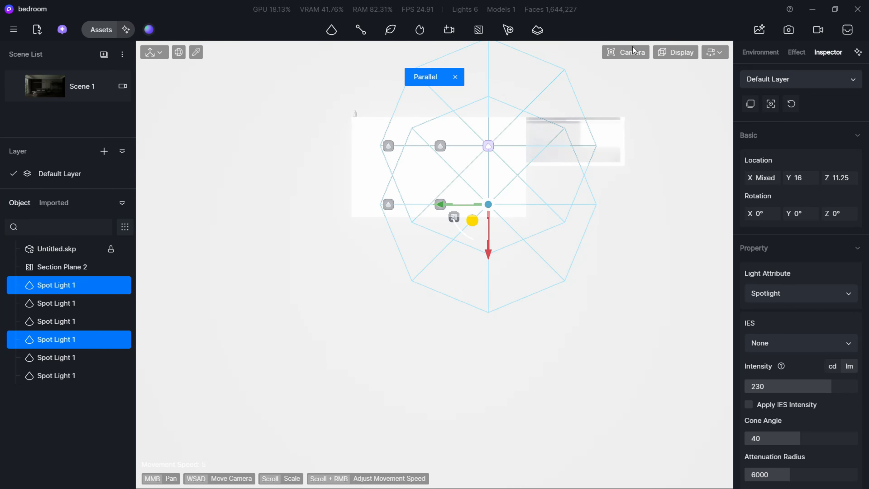
pyautogui.click(682, 54)
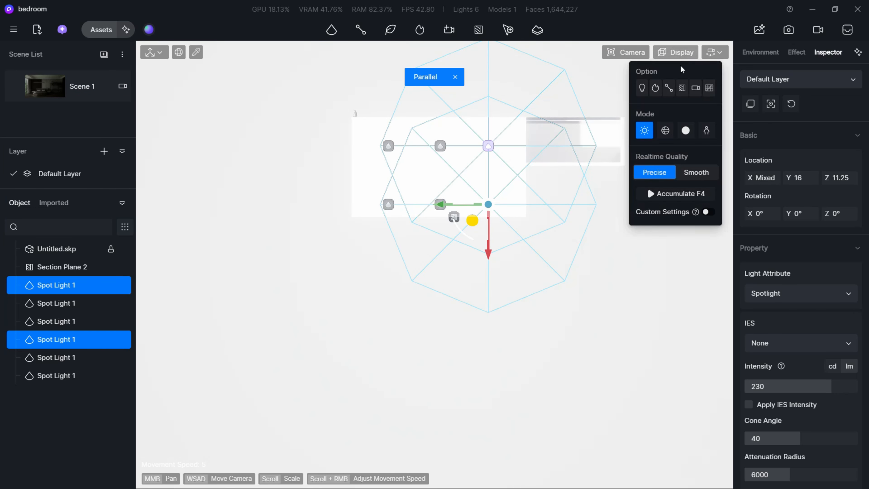
pyautogui.click(665, 131)
pyautogui.scroll(5, 470, 151)
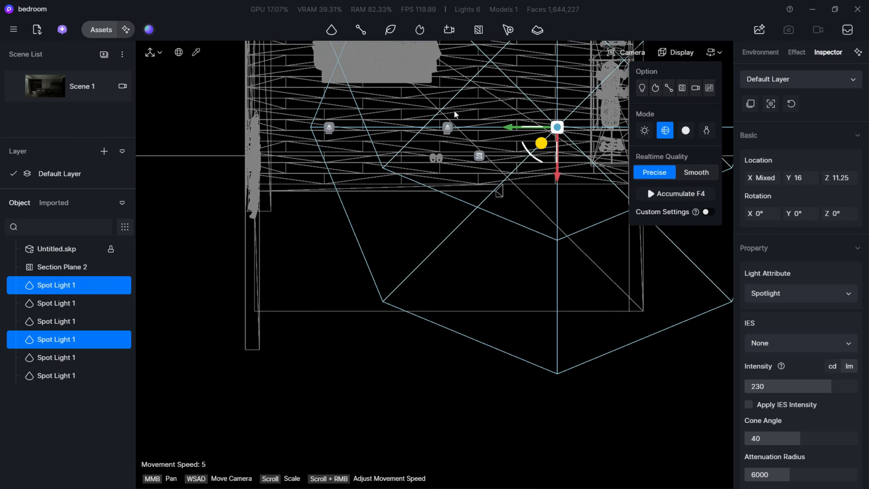
pyautogui.scroll(3, 458, 109)
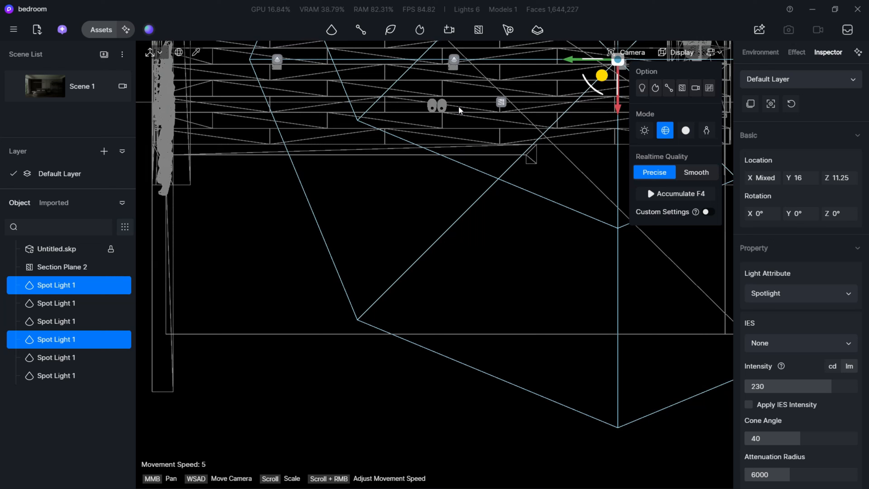
pyautogui.press('w')
pyautogui.scroll(6, 445, 245)
pyautogui.scroll(-6, 446, 245)
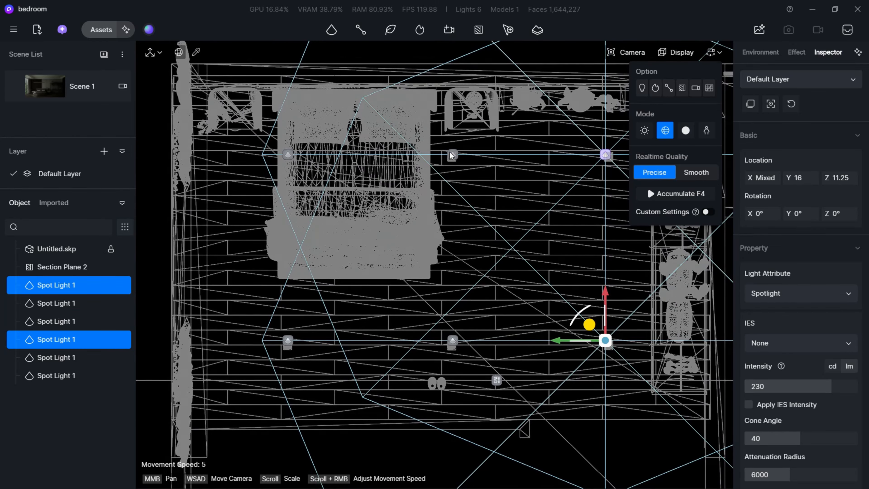
pyautogui.press('w')
pyautogui.scroll(6, 451, 158)
pyautogui.scroll(-7, 492, 82)
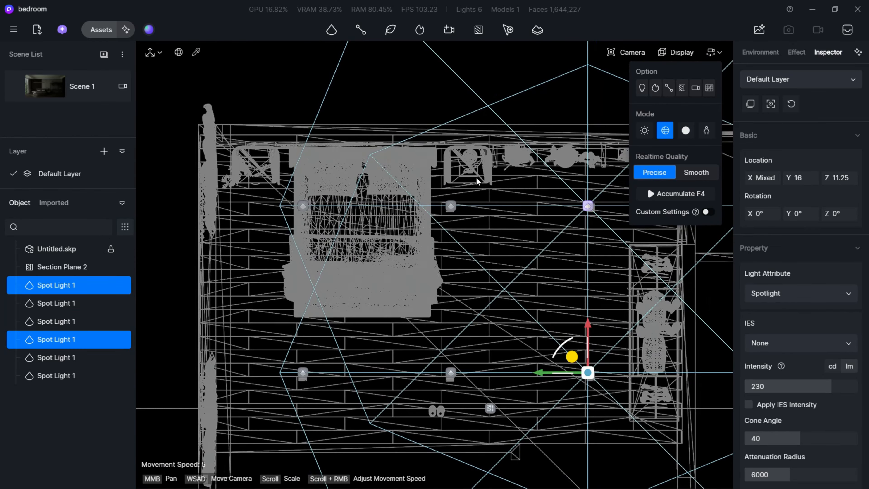
# Step: Move the middle spot light of the row nearest the headboard along the X axis to X 18.19
pyautogui.click(451, 205)
pyautogui.scroll(4, 452, 200)
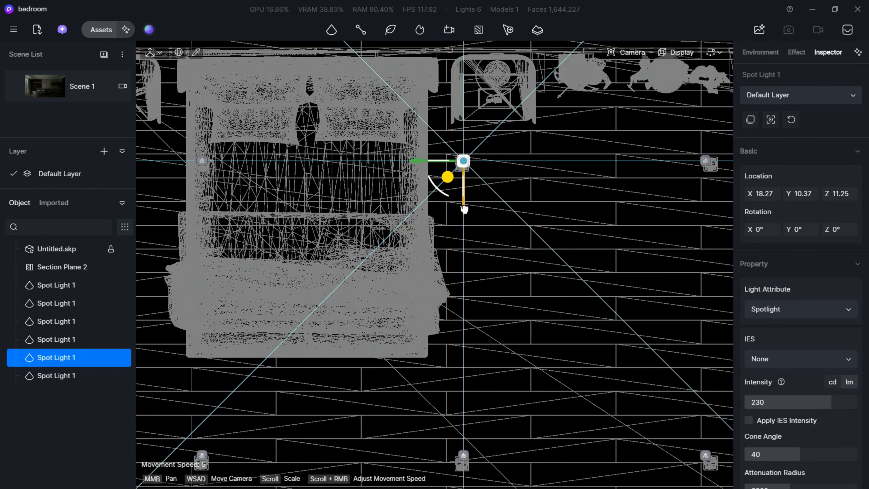
pyautogui.moveTo(465, 209); pyautogui.dragTo(465, 212)
pyautogui.scroll(-5, 460, 436)
pyautogui.scroll(4, 450, 422)
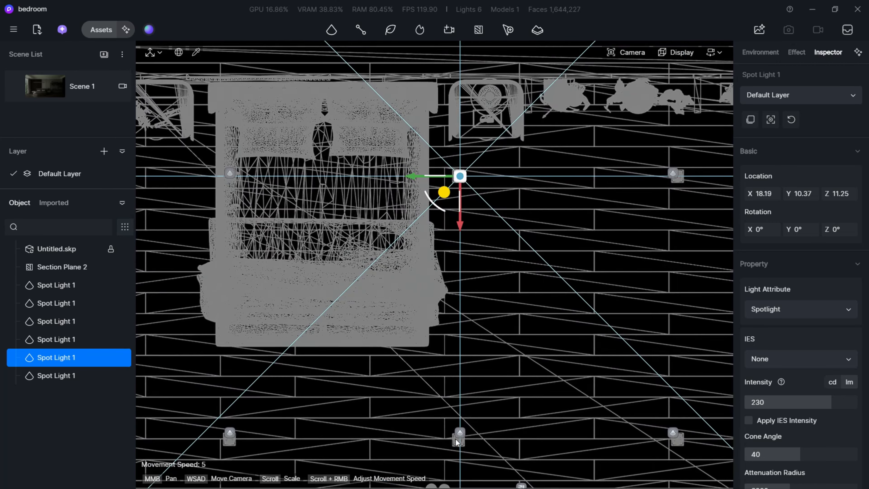
# Step: Align the middle spot light of the row beyond the bed's foot to about X 11.24 and its shelving-side neighbour to X 11.18, Y 16.18
pyautogui.click(458, 434)
pyautogui.moveTo(460, 396); pyautogui.dragTo(460, 400)
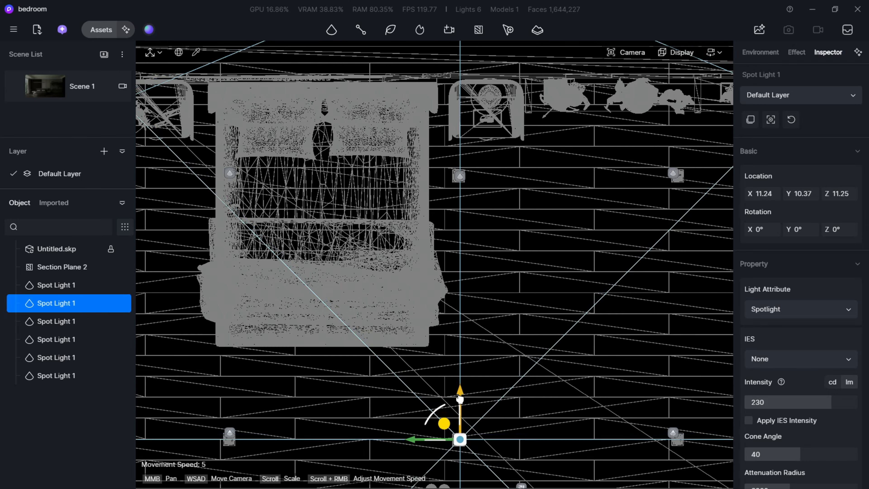
pyautogui.click(672, 434)
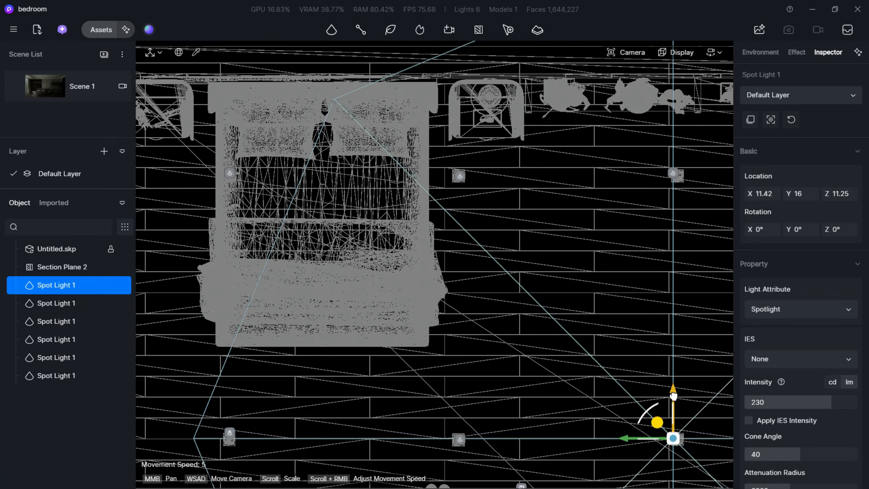
pyautogui.moveTo(629, 441); pyautogui.dragTo(632, 442)
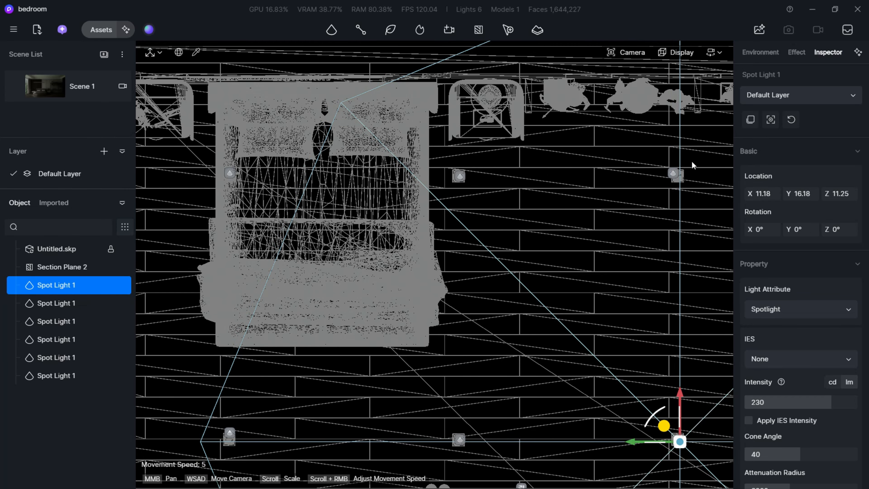
# Step: Move the shelving-side spot light of the row nearest the headboard to X 18.19, Y 16.19
pyautogui.click(673, 171)
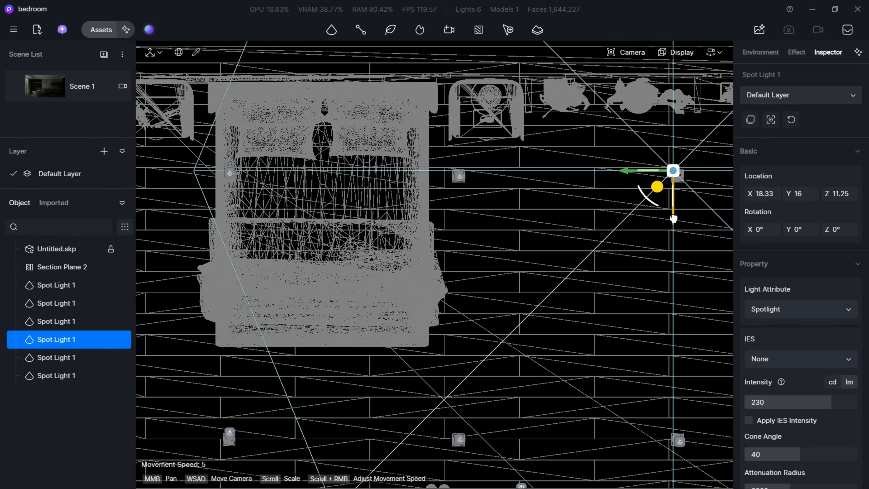
pyautogui.moveTo(673, 219); pyautogui.dragTo(673, 224)
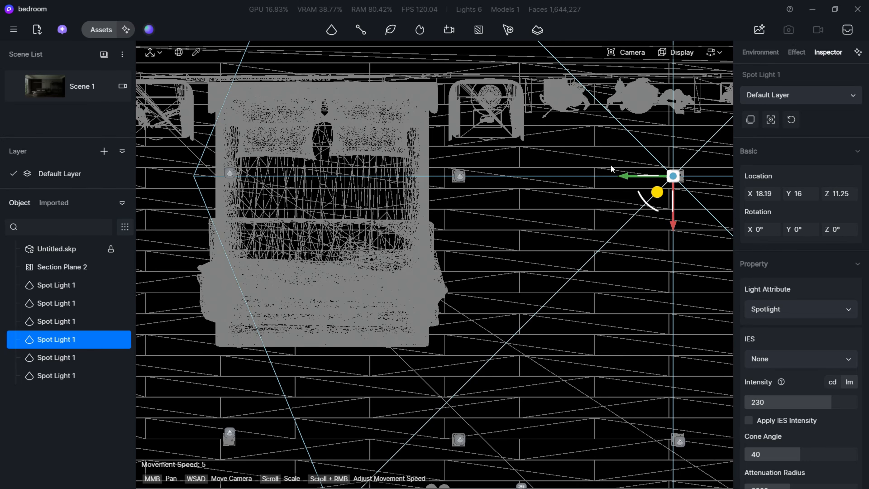
pyautogui.moveTo(620, 177); pyautogui.dragTo(627, 177)
# Step: Move the window-side spot light of the row beyond the bed's foot along the X axis to X 11.21
pyautogui.press('a')
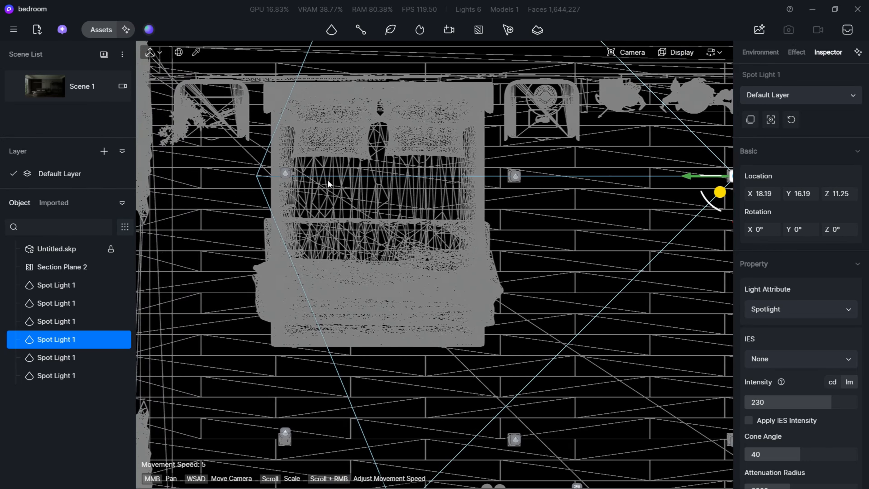
pyautogui.click(394, 171)
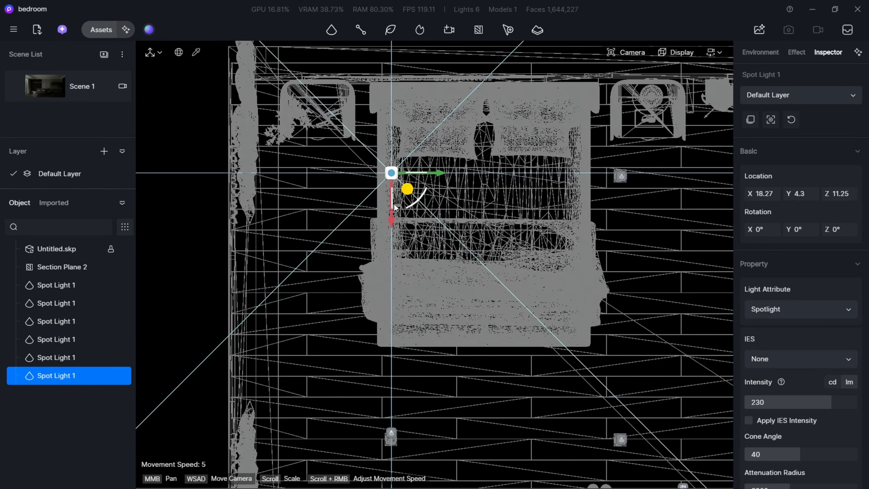
pyautogui.press('s')
pyautogui.click(391, 379)
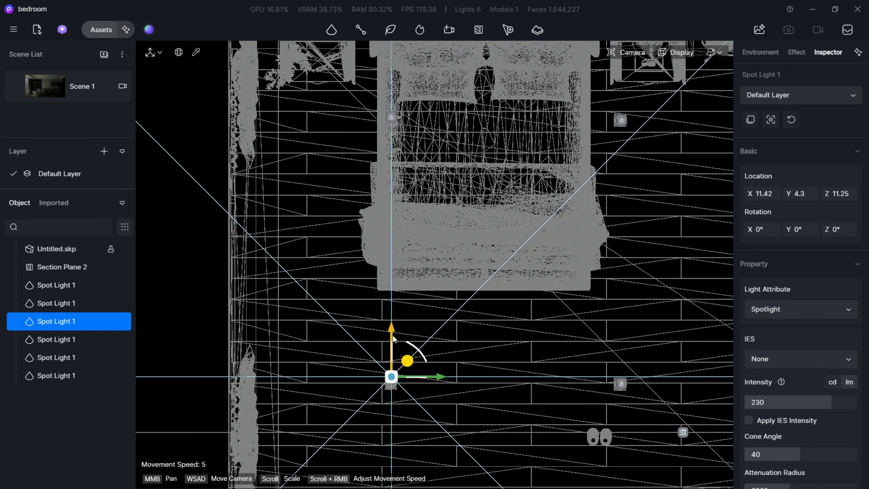
pyautogui.moveTo(393, 336); pyautogui.dragTo(392, 343)
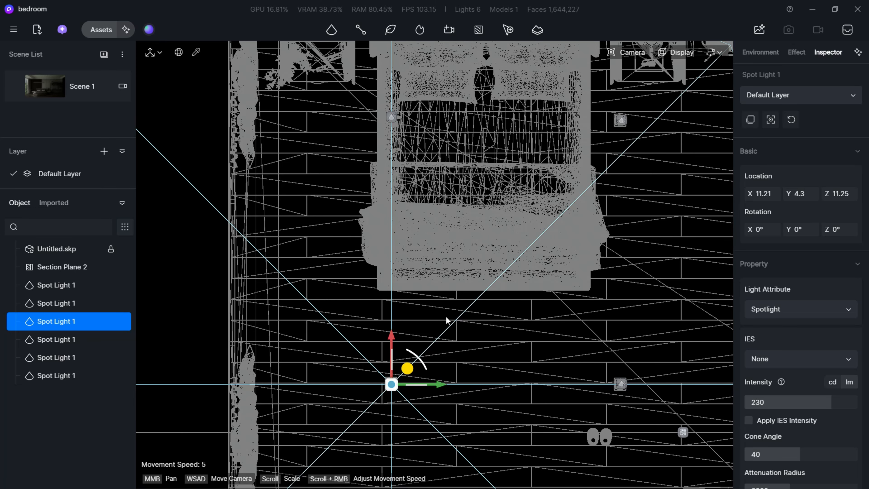
# Step: Move the window-side spot light over the bed along the X axis to X 18.18, centring it on its downlight
pyautogui.click(404, 225)
pyautogui.scroll(5, 374, 79)
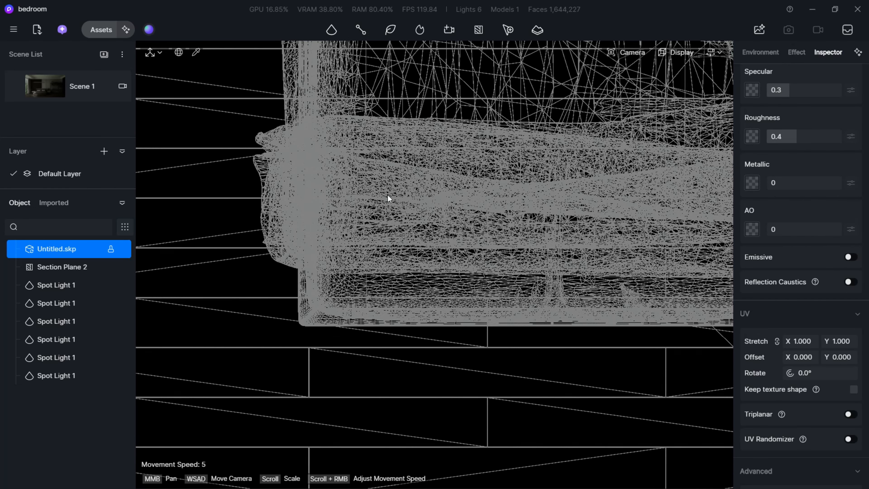
pyautogui.scroll(-5, 392, 346)
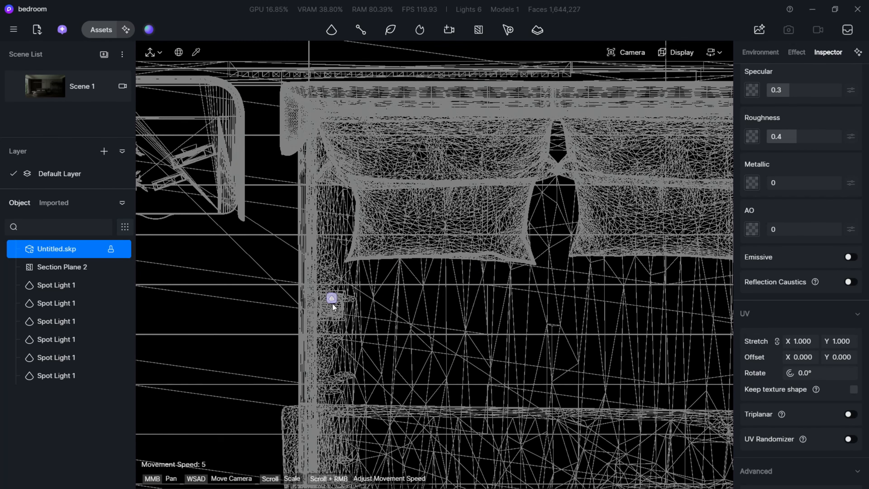
pyautogui.click(332, 304)
pyautogui.moveTo(333, 272); pyautogui.dragTo(331, 265)
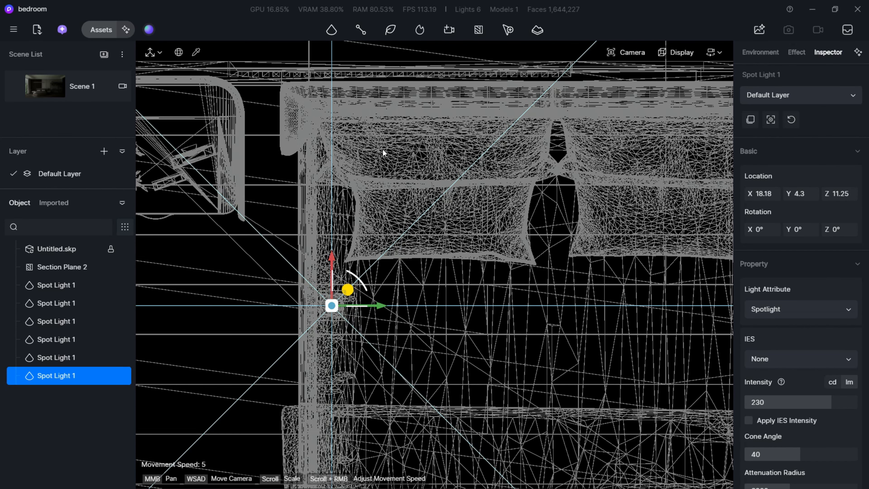
# Step: Return to the perspective view in the rendered display mode and restore the saved Scene 1 camera
pyautogui.hotkey('ctrl', '1')
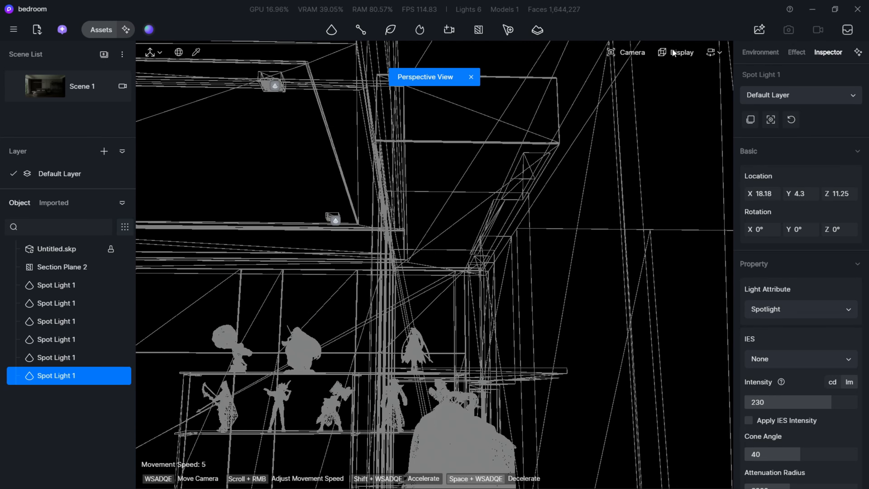
pyautogui.click(673, 53)
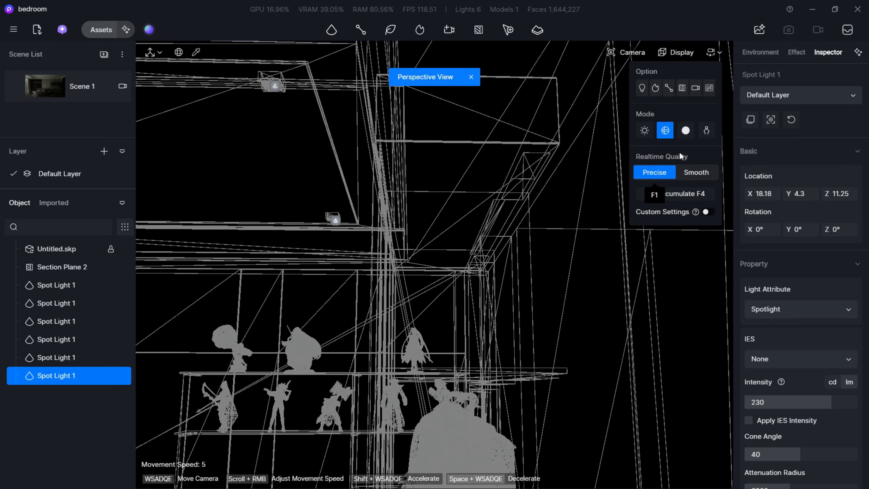
pyautogui.click(646, 131)
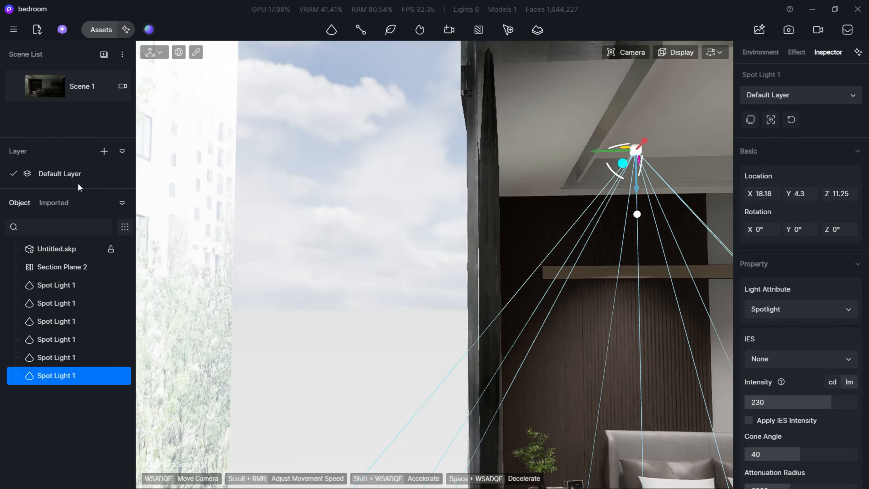
pyautogui.click(53, 86)
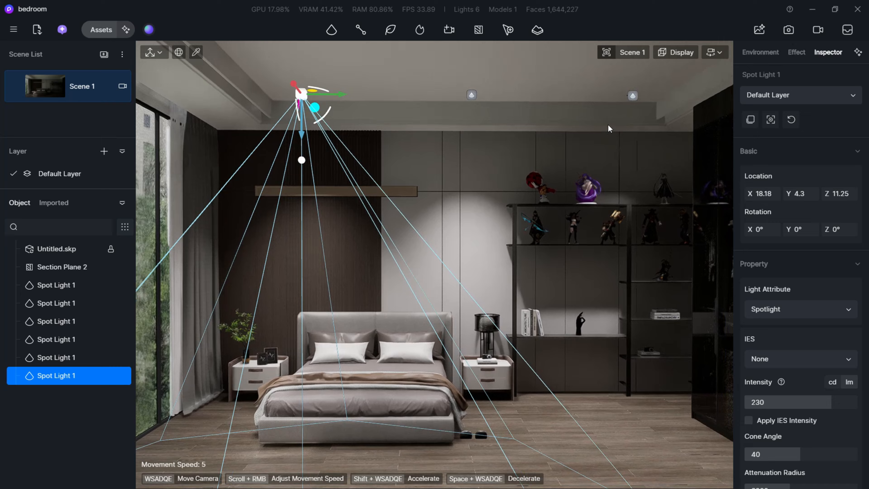
# Step: Select all six spot lights and set their intensity to 264.5 and cone angle to 68.8
pyautogui.click(633, 96)
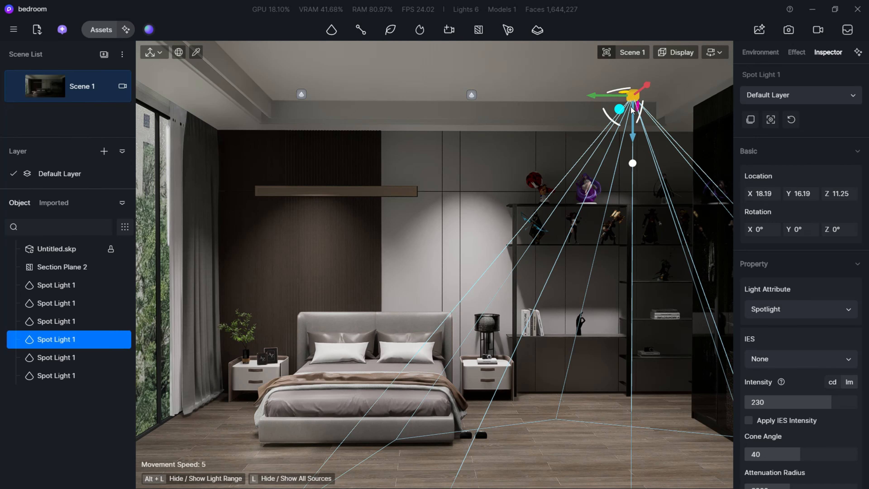
pyautogui.click(472, 95)
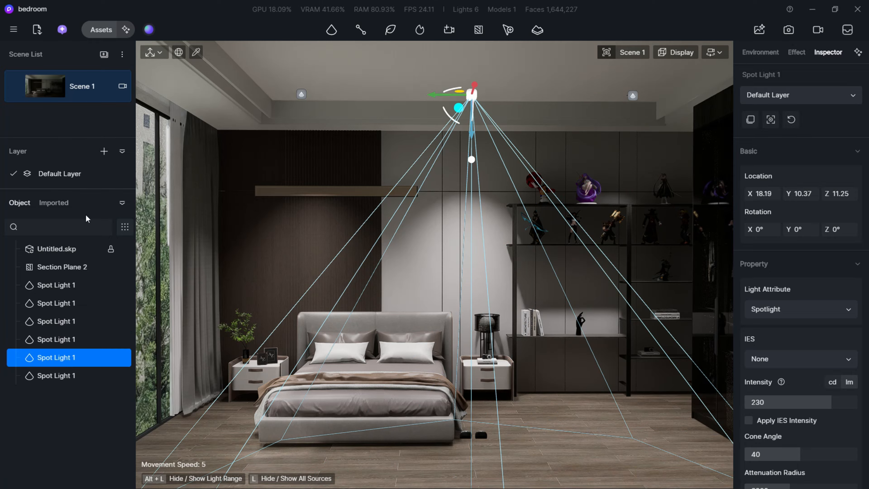
pyautogui.click(59, 285)
pyautogui.keyDown('ctrl'); pyautogui.click(61, 303); pyautogui.keyUp('ctrl')
pyautogui.keyDown('ctrl'); pyautogui.click(64, 321); pyautogui.keyUp('ctrl')
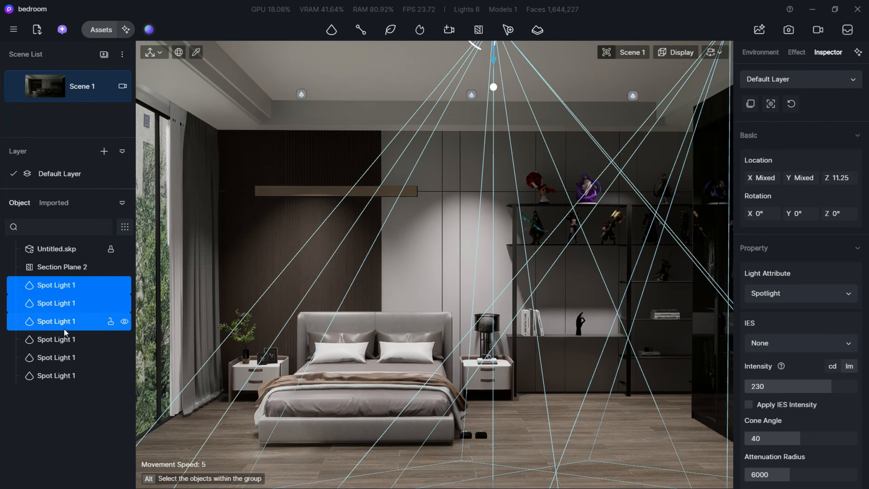
pyautogui.keyDown('ctrl'); pyautogui.click(67, 358); pyautogui.keyUp('ctrl')
pyautogui.keyDown('ctrl'); pyautogui.click(67, 340); pyautogui.keyUp('ctrl')
pyautogui.keyDown('ctrl'); pyautogui.click(67, 375); pyautogui.keyUp('ctrl')
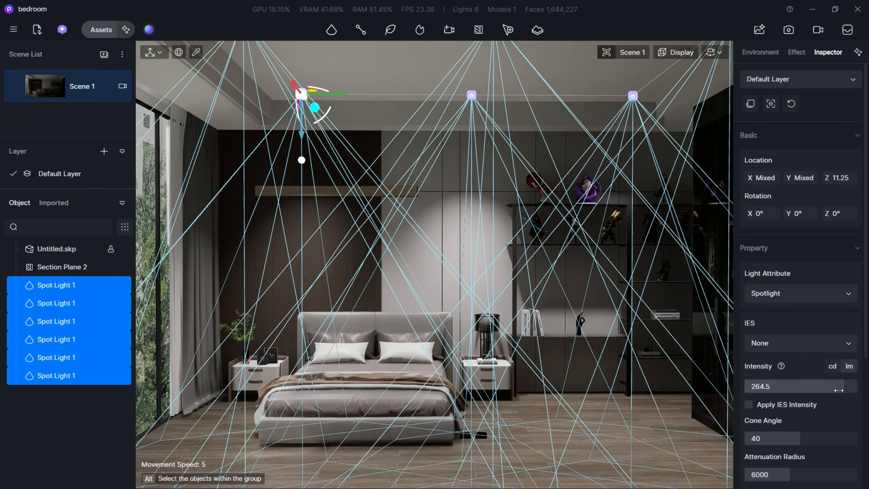
pyautogui.moveTo(844, 443)
pyautogui.mouseDown()
pyautogui.moveTo(854, 445)
pyautogui.moveTo(841, 449)
pyautogui.mouseUp()
pyautogui.click(444, 252)
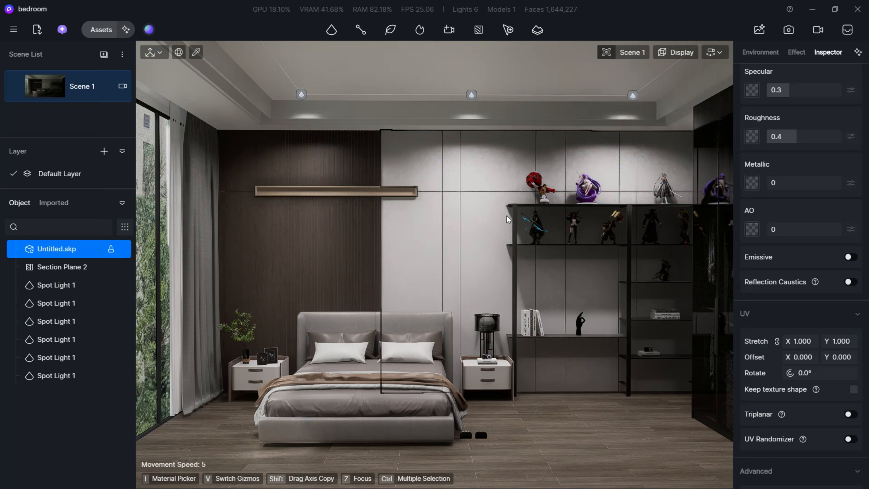
# Step: Select all six spot lights in the object list and group them
pyautogui.click(67, 288)
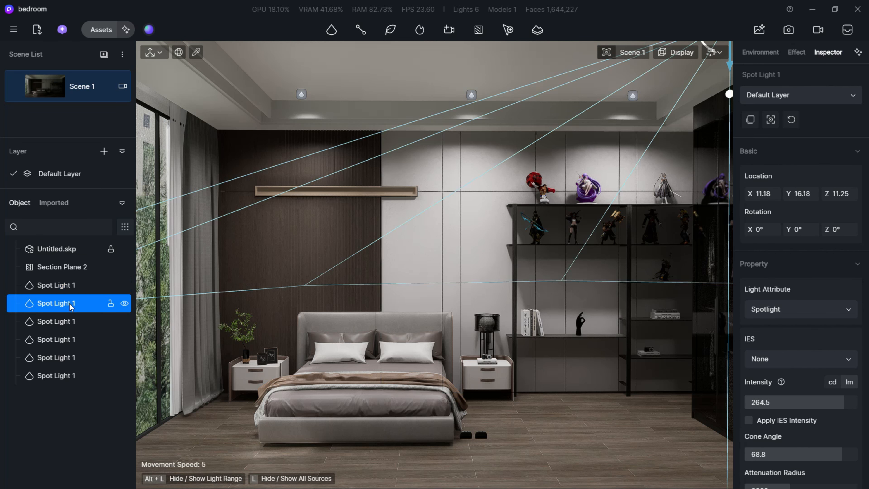
pyautogui.keyDown('ctrl'); pyautogui.click(65, 303); pyautogui.keyUp('ctrl')
pyautogui.keyDown('ctrl'); pyautogui.click(71, 339); pyautogui.keyUp('ctrl')
pyautogui.keyDown('ctrl'); pyautogui.click(73, 322); pyautogui.keyUp('ctrl')
pyautogui.keyDown('ctrl'); pyautogui.click(70, 359); pyautogui.keyUp('ctrl')
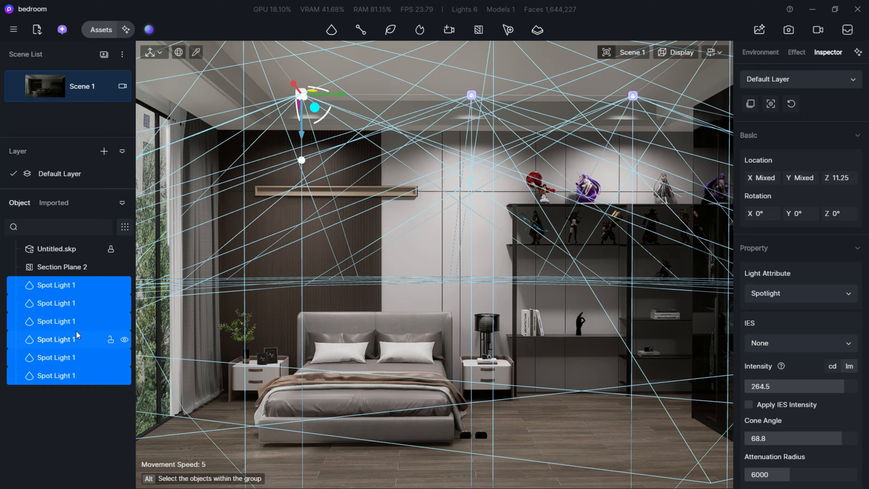
pyautogui.hotkey('ctrl', 'g')
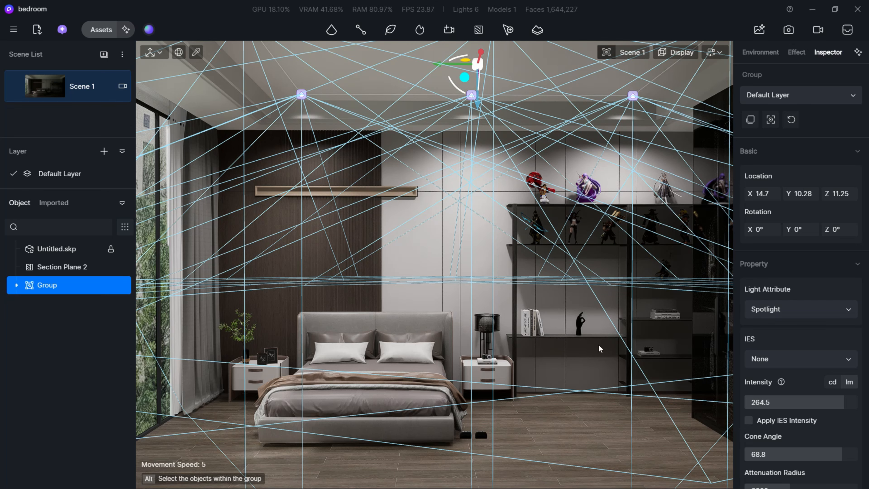
# Step: Open the custom IES file picker for the light group and browse the files in the ies-lights-pack folder
pyautogui.click(787, 358)
pyautogui.scroll(-4, 805, 448)
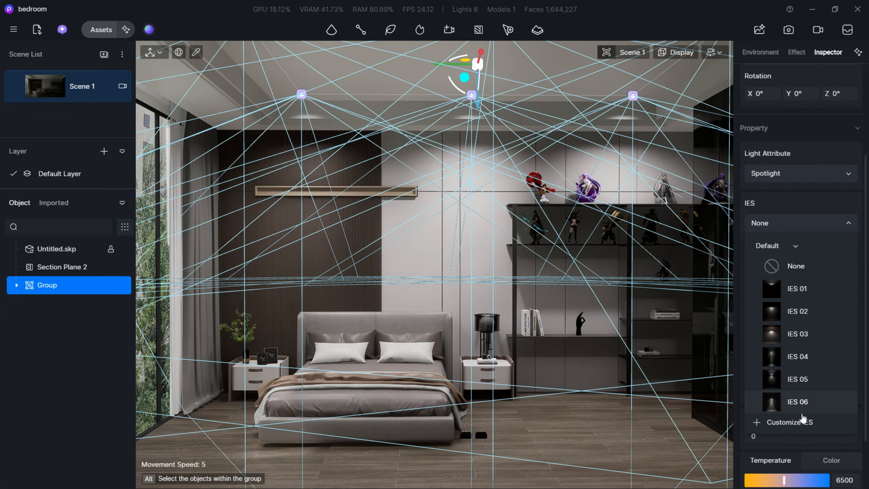
pyautogui.click(821, 419)
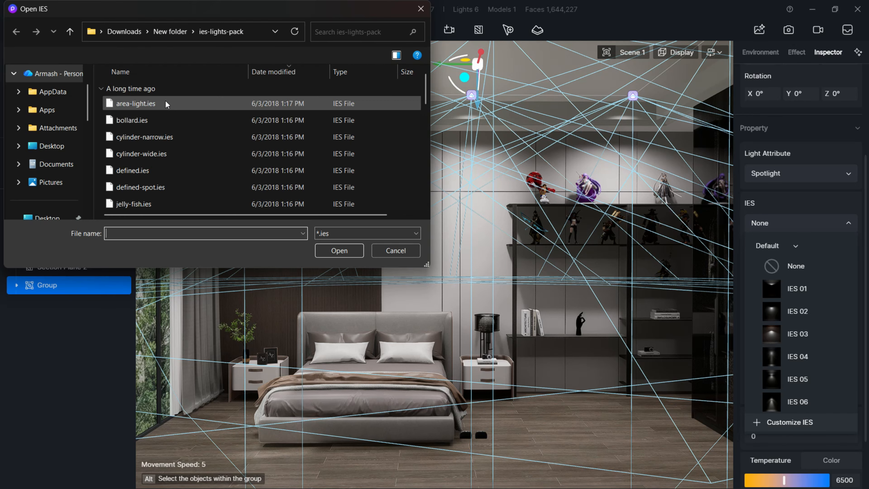
pyautogui.scroll(-2, 149, 147)
pyautogui.scroll(-5, 154, 147)
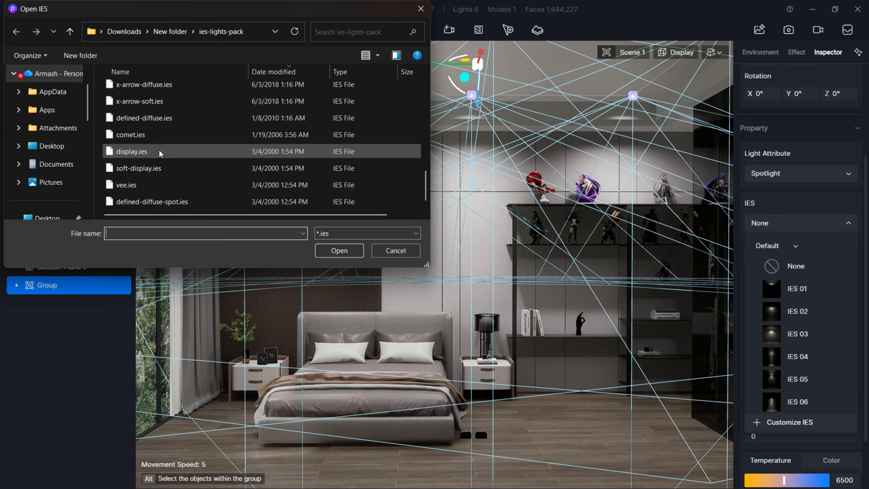
# Step: Switch to File Explorer and examine the preview images of the light profiles in the ies-lights-pack folder
pyautogui.press('super')
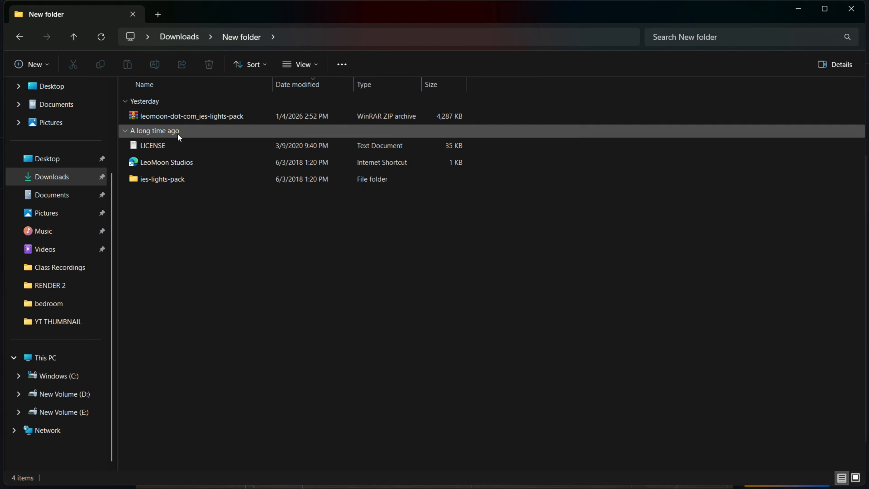
pyautogui.doubleClick(185, 180)
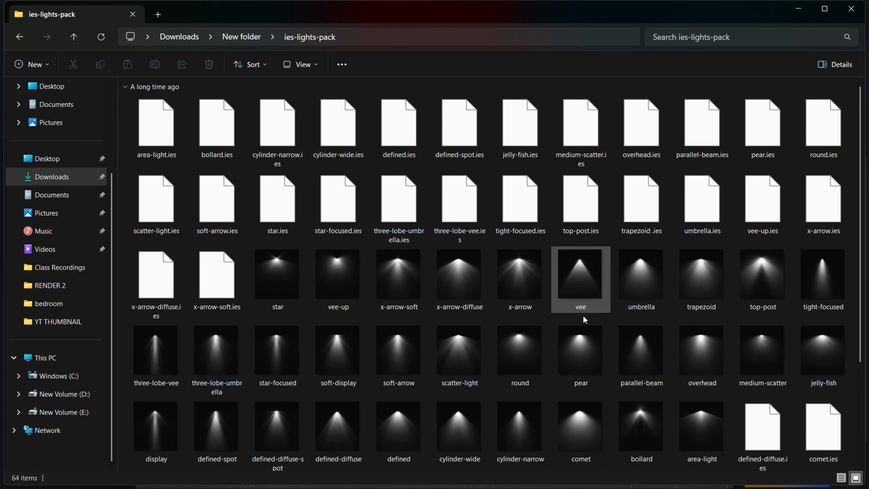
pyautogui.scroll(-2, 582, 339)
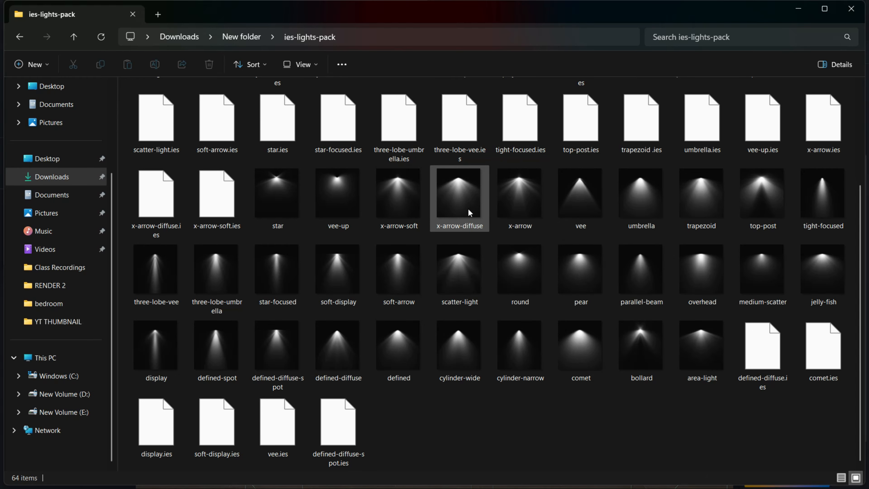
pyautogui.hotkey('alt', 'Tab')
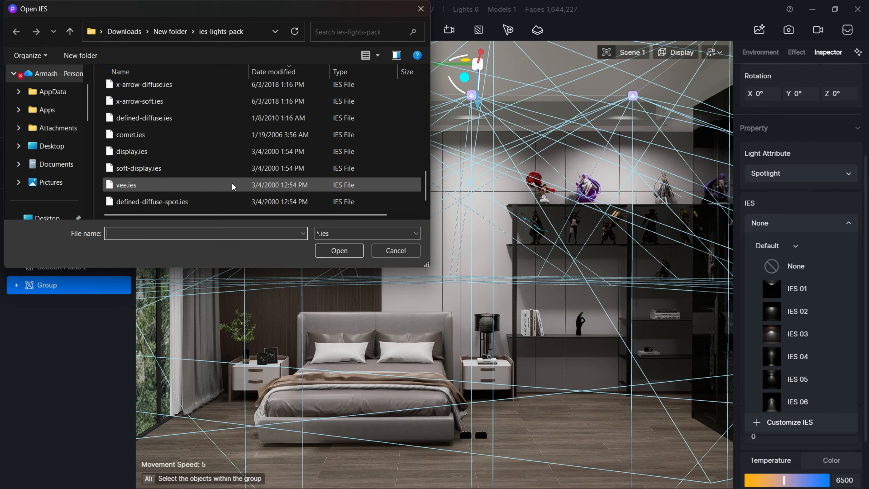
# Step: Load x-arrow-diffuse.ies as the custom IES profile of the light group
pyautogui.scroll(2, 196, 177)
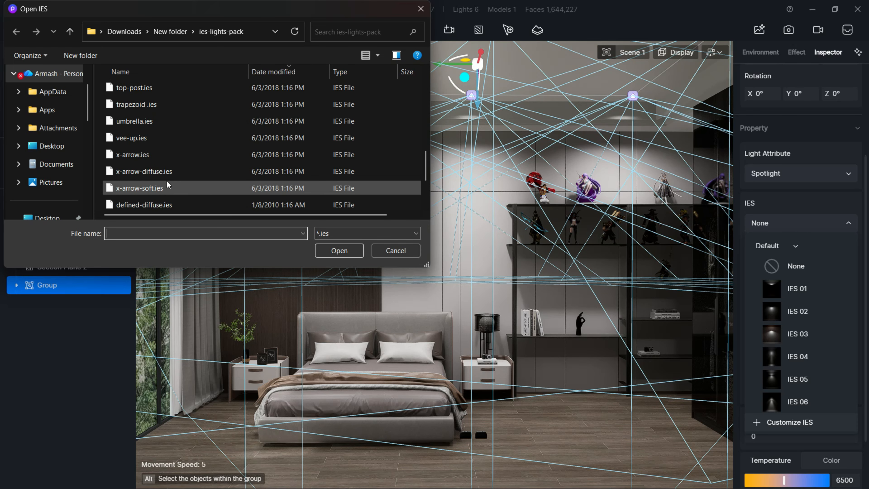
pyautogui.click(192, 171)
pyautogui.click(343, 247)
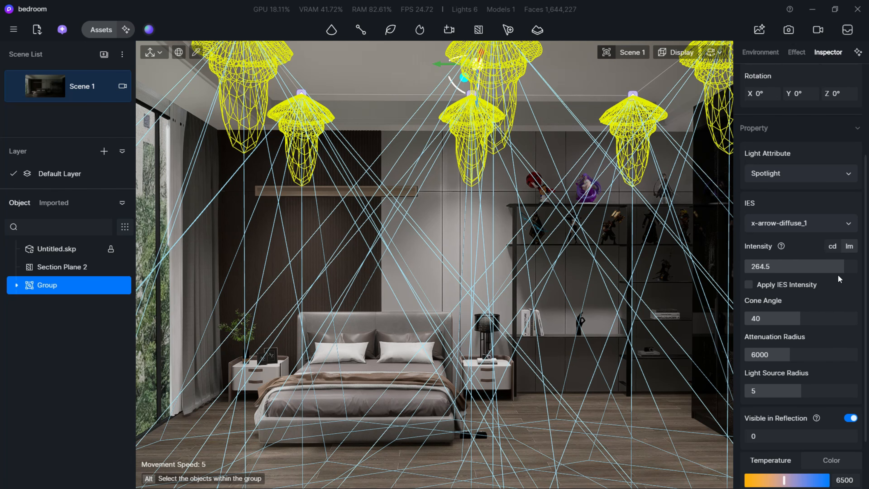
# Step: Set the light group's intensity to 300 and its cone angle to 70.4
pyautogui.moveTo(812, 320); pyautogui.dragTo(855, 319)
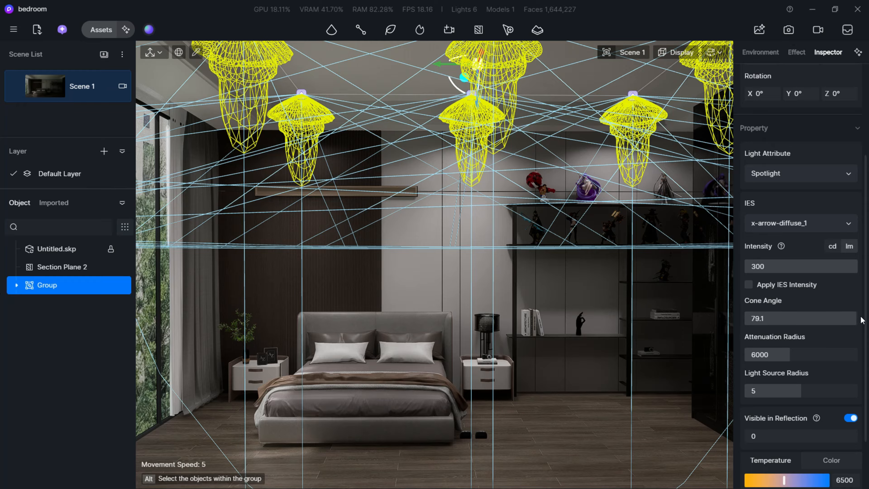
pyautogui.moveTo(860, 320); pyautogui.dragTo(857, 321)
pyautogui.moveTo(851, 331); pyautogui.dragTo(847, 329)
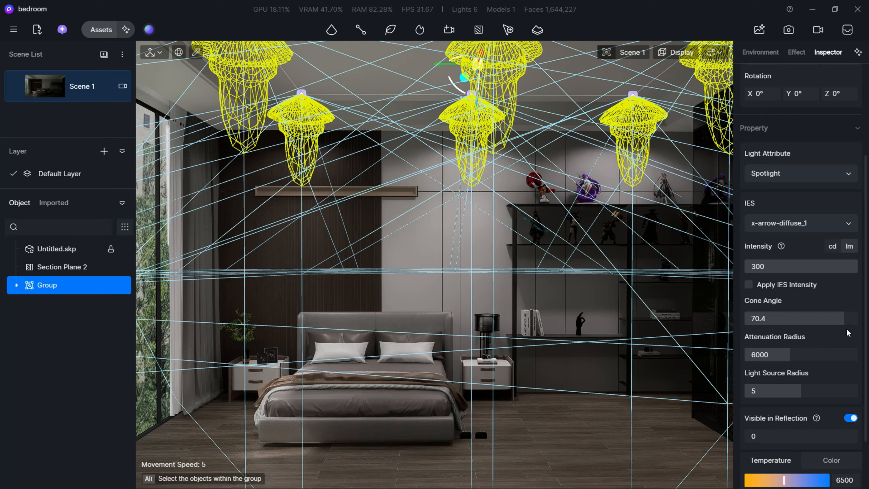
# Step: Set the light group's cone angle to 80, attenuation radius to 15000 and light source radius to 5
pyautogui.click(459, 225)
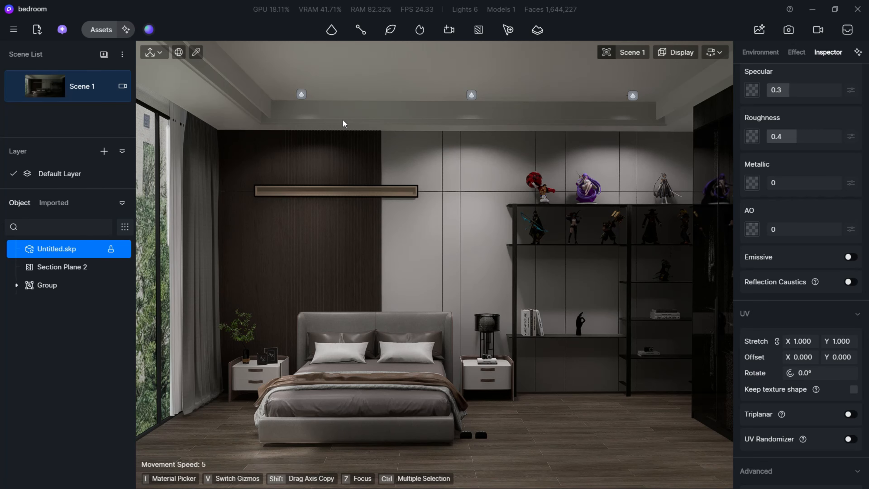
pyautogui.click(301, 97)
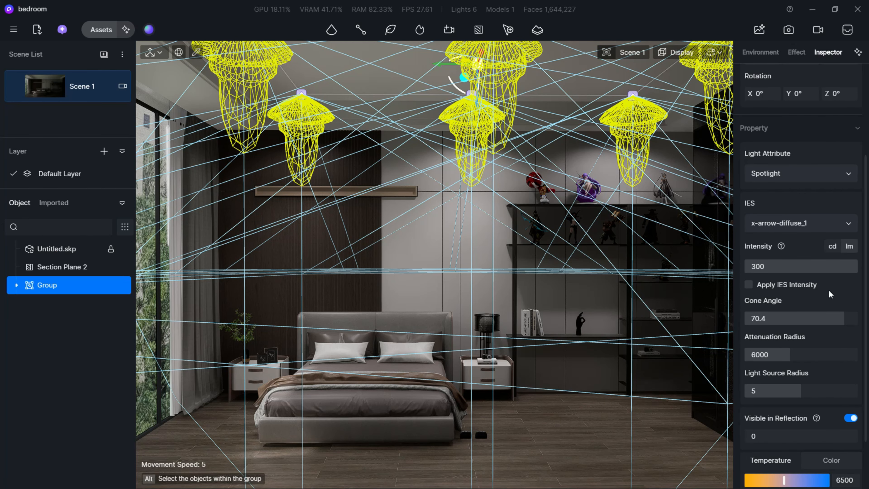
pyautogui.moveTo(848, 316); pyautogui.dragTo(6, 316)
pyautogui.moveTo(798, 357); pyautogui.dragTo(835, 356)
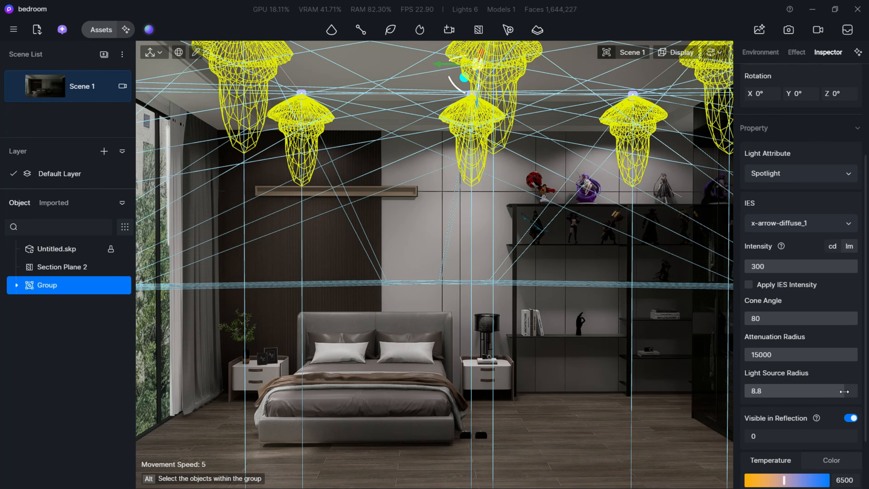
pyautogui.moveTo(804, 396); pyautogui.dragTo(803, 397)
pyautogui.click(523, 113)
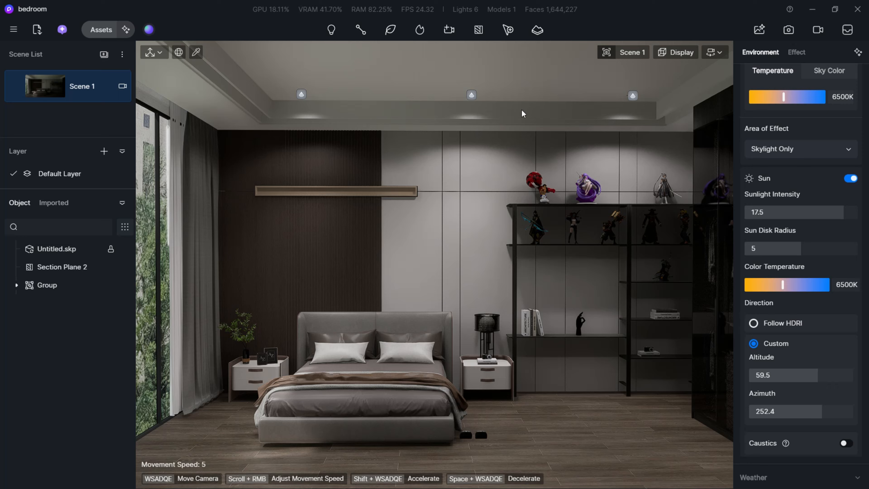
# Step: Lower the spotlight group slightly below the ceiling downlights and save the project
pyautogui.click(472, 96)
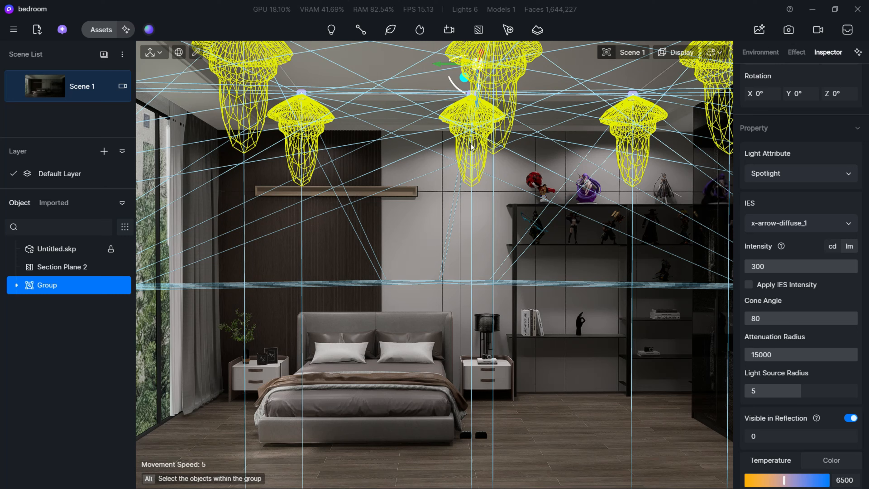
pyautogui.moveTo(477, 100); pyautogui.dragTo(477, 106)
pyautogui.click(452, 154)
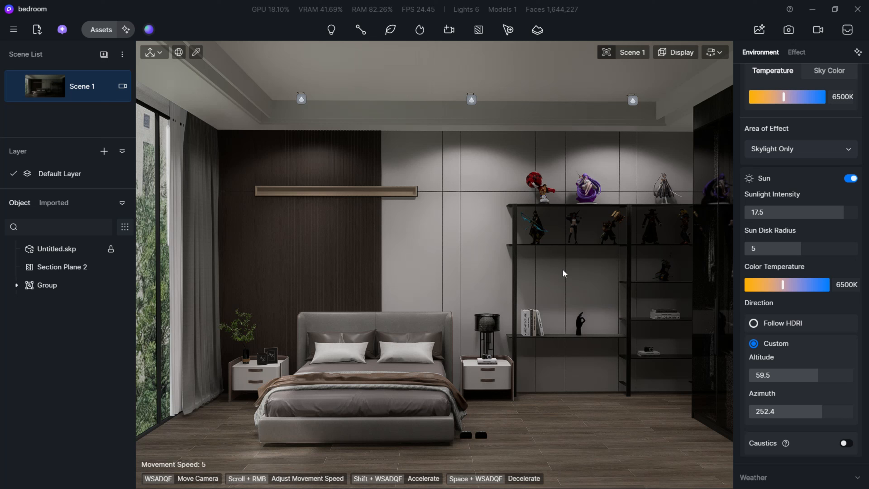
pyautogui.hotkey('ctrl', 's')
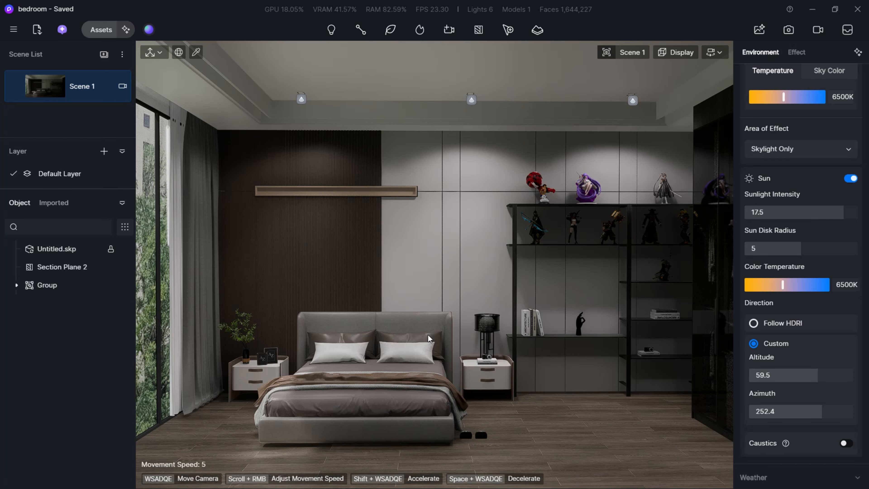
# Step: Enable emission on the lens material of the ceiling downlight above the dark slatted wall panel
pyautogui.press('w')
pyautogui.moveTo(428, 332); pyautogui.dragTo(385, 452, button='right')
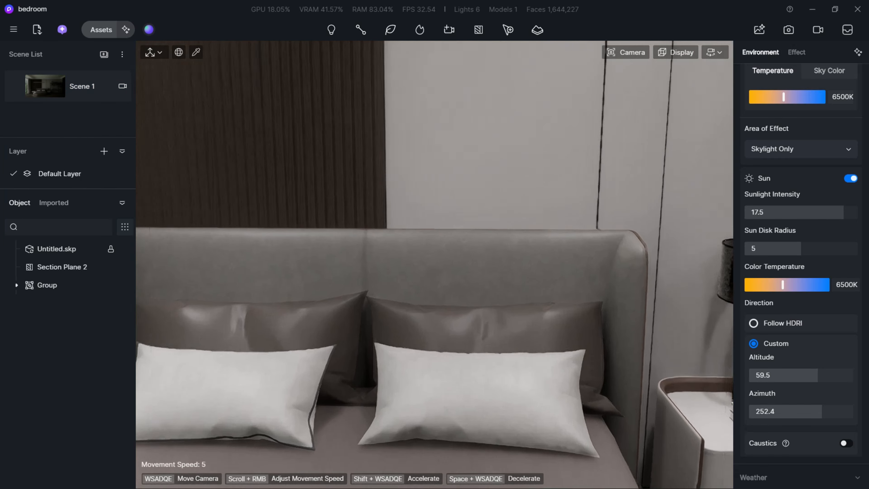
pyautogui.moveTo(394, 342); pyautogui.dragTo(359, 61, button='right')
pyautogui.press('s')
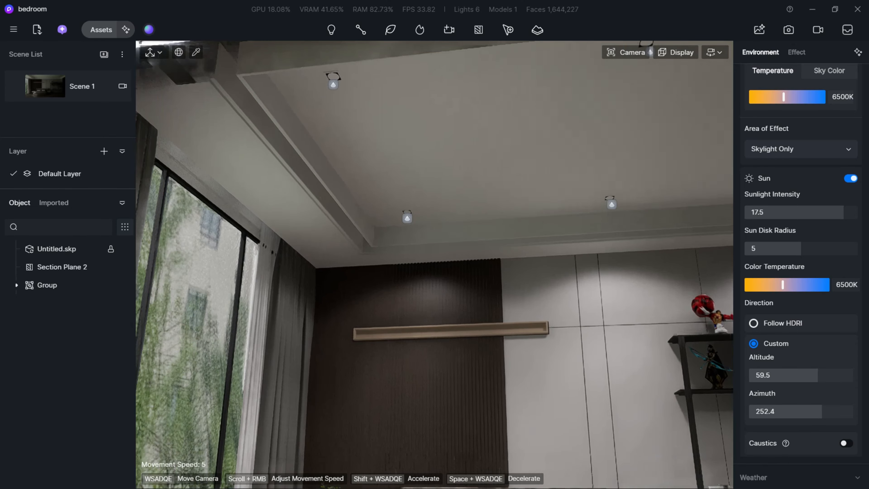
pyautogui.press('w')
pyautogui.moveTo(394, 214); pyautogui.dragTo(263, 46, button='right')
pyautogui.click(263, 46)
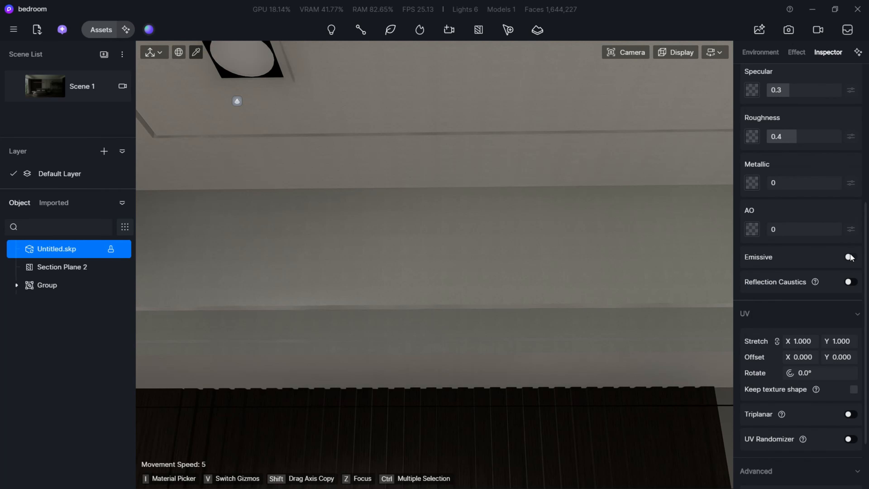
pyautogui.click(850, 257)
pyautogui.press('s')
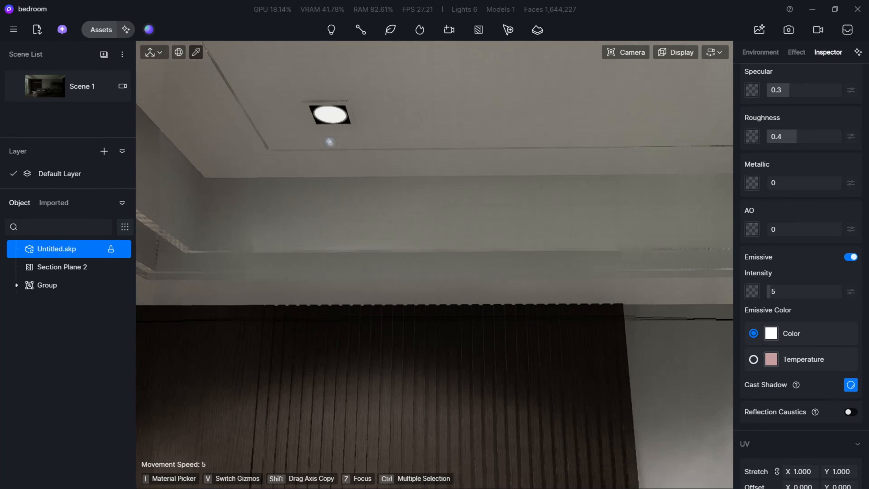
# Step: Set the downlight material's emissive intensity to 44.1 and update Scene 1 from its saved camera view
pyautogui.moveTo(780, 292); pyautogui.dragTo(785, 292)
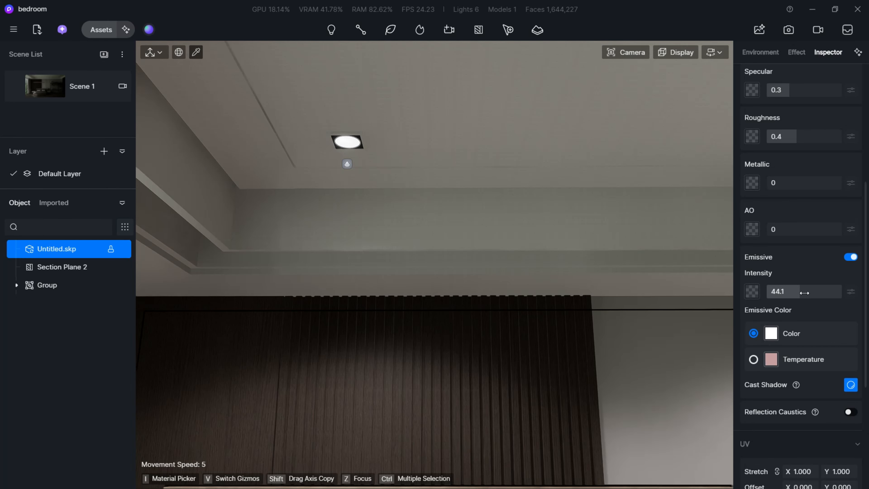
pyautogui.press('s')
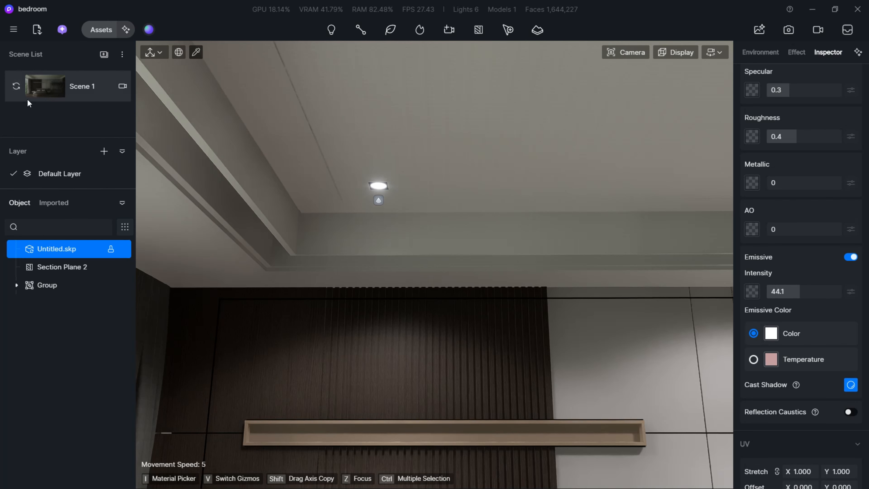
pyautogui.click(39, 97)
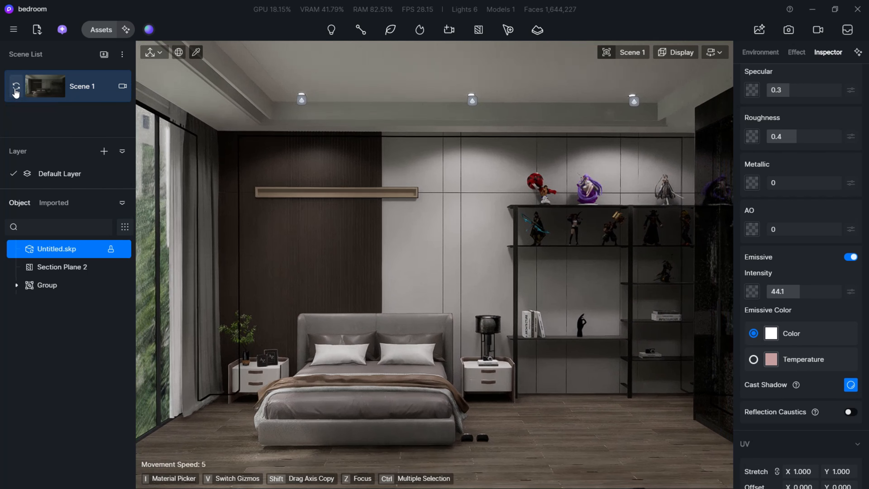
pyautogui.click(16, 88)
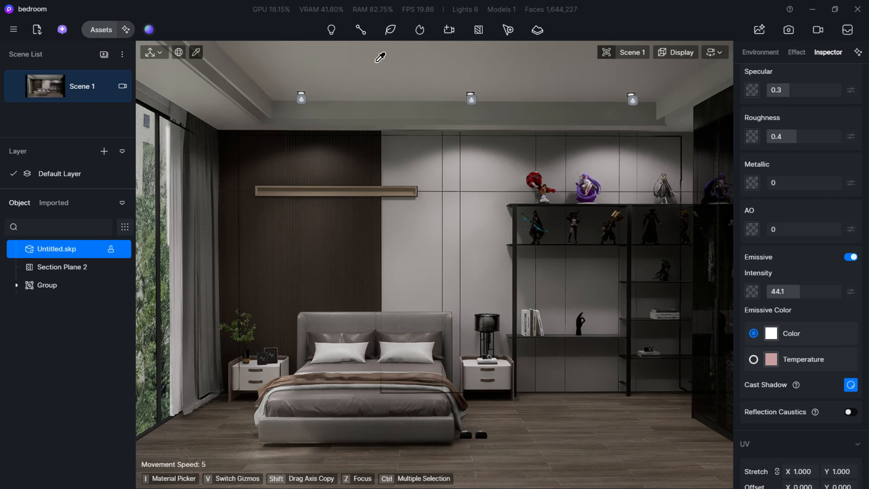
# Step: Place a strip light in the ceiling cove on the window side of the room
pyautogui.click(196, 52)
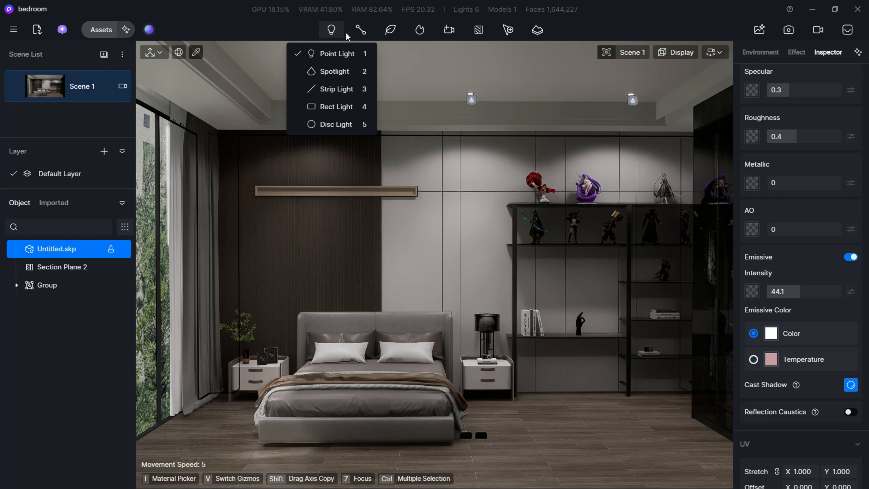
pyautogui.click(334, 89)
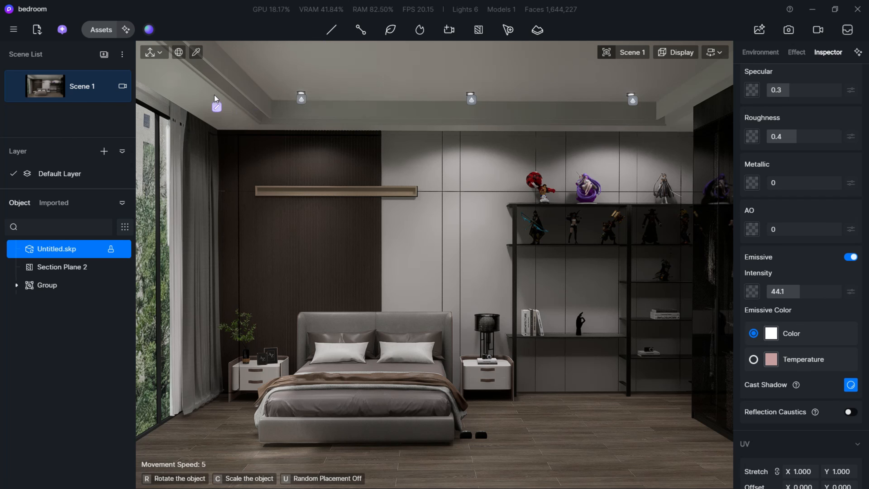
pyautogui.click(214, 77)
# Step: Check the strip light's position inside the window-side cove and raise it to about Z 11.2 from the Scene 1 view
pyautogui.press('a')
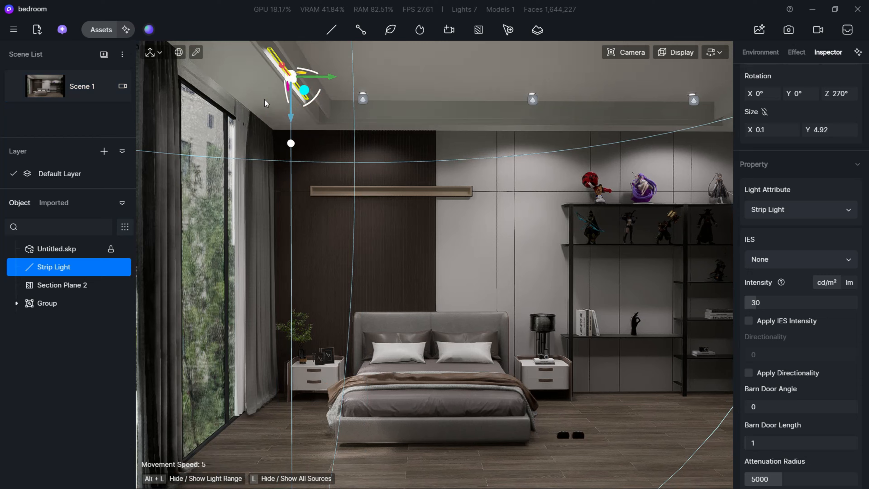
pyautogui.press('d')
pyautogui.press('e')
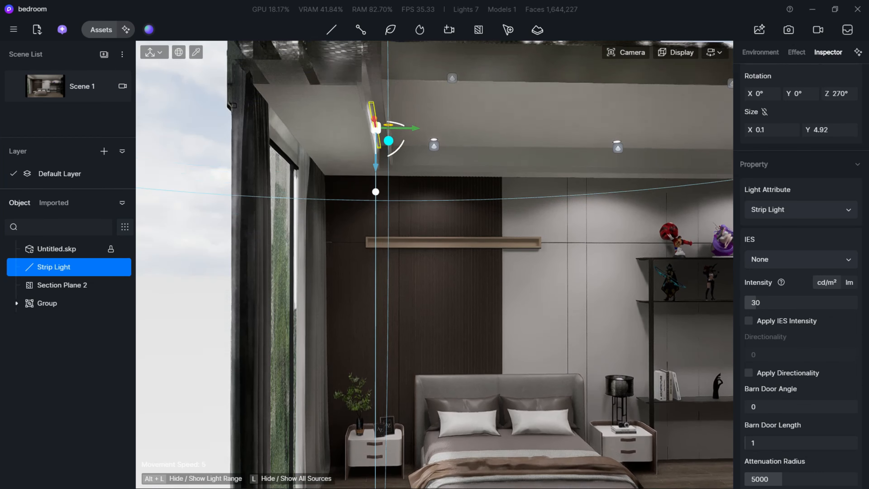
pyautogui.press('w')
pyautogui.press('e')
pyautogui.press('w')
pyautogui.moveTo(373, 76); pyautogui.dragTo(372, 105, button='right')
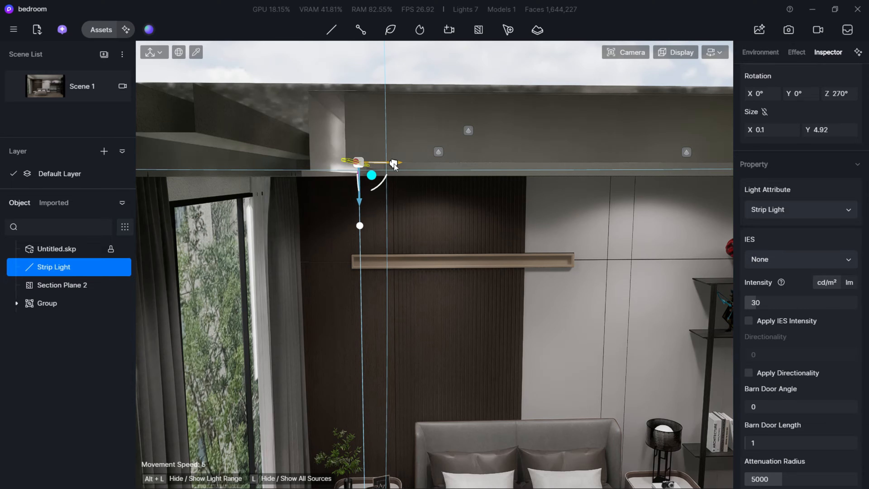
pyautogui.click(63, 88)
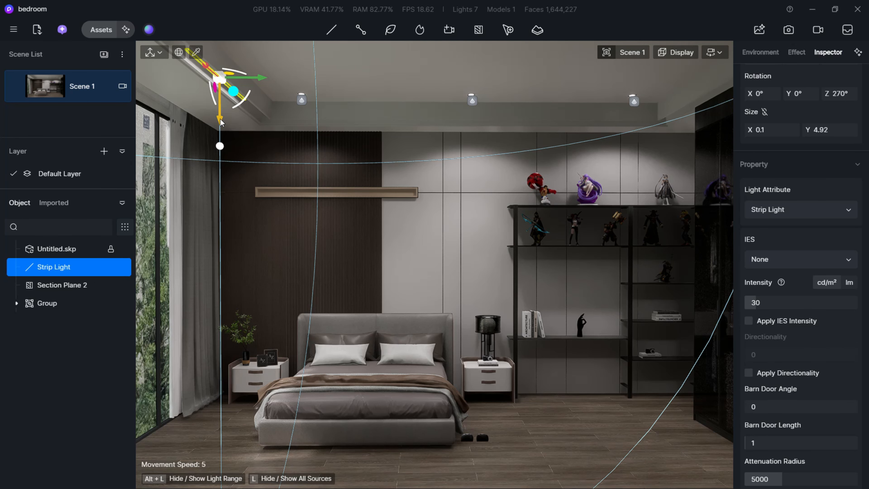
pyautogui.moveTo(220, 122); pyautogui.dragTo(224, 103)
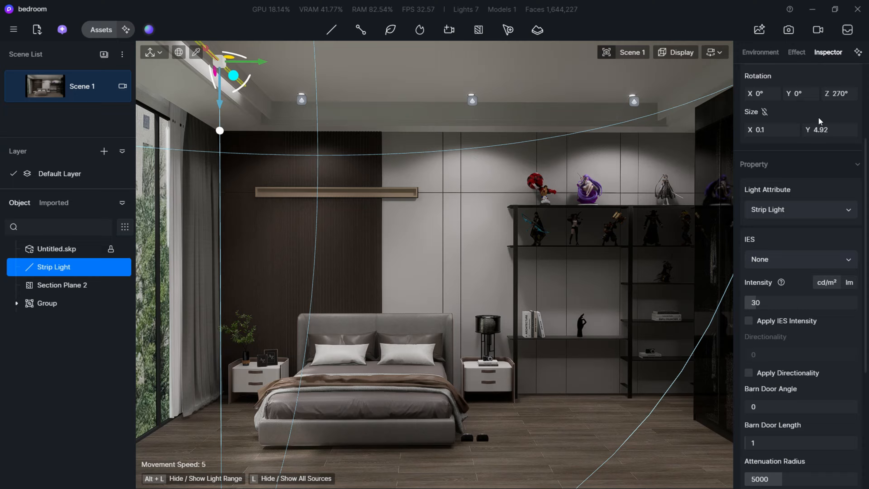
# Step: Set the strip light's Y size to 14.92 and its intensity to 57
pyautogui.scroll(2, 798, 213)
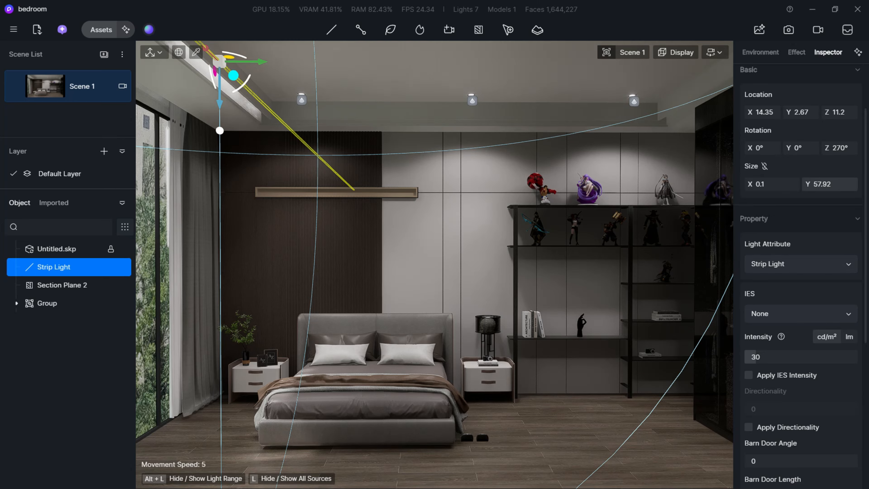
pyautogui.moveTo(830, 184); pyautogui.dragTo(813, 184)
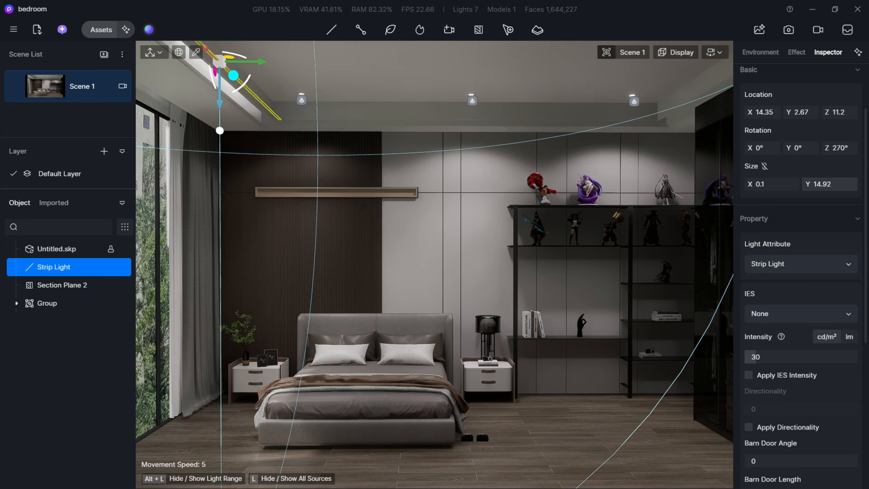
pyautogui.scroll(-1, 783, 279)
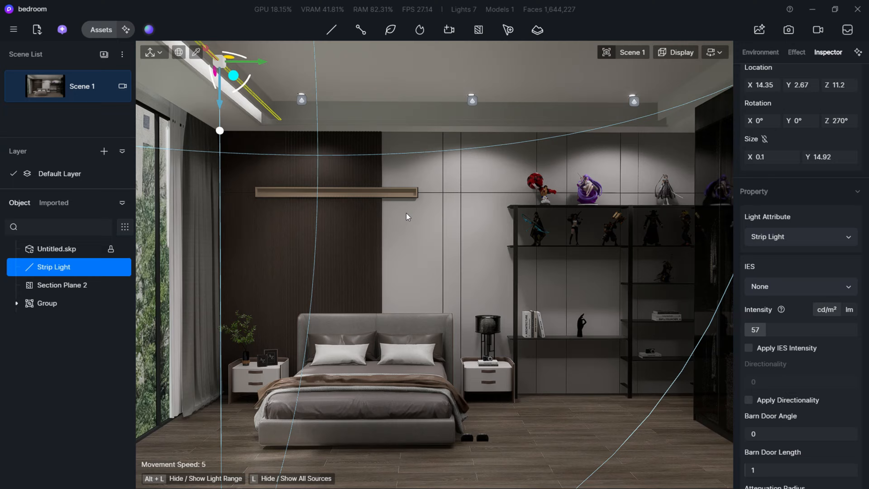
# Step: Duplicate the strip light across the room into the opposite ceiling cove at about Y 17.7
pyautogui.scroll(-1, 406, 214)
pyautogui.scroll(-2, 549, 185)
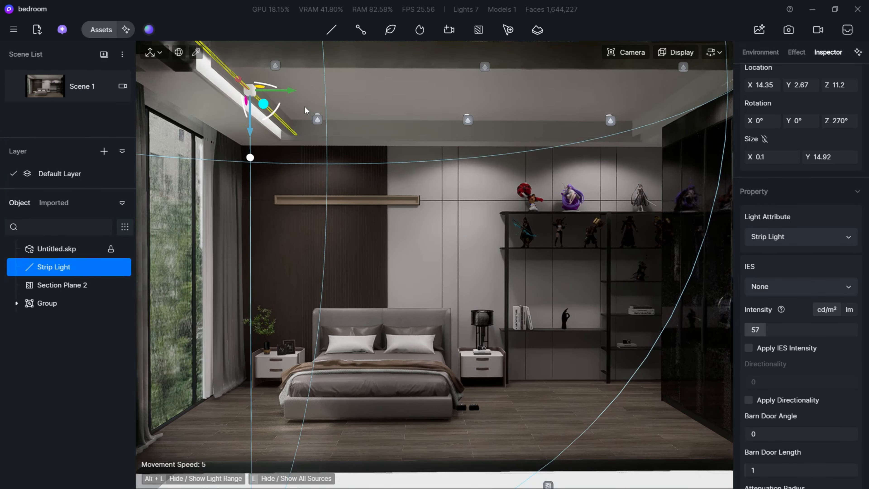
pyautogui.moveTo(320, 96); pyautogui.dragTo(244, 93, button='middle')
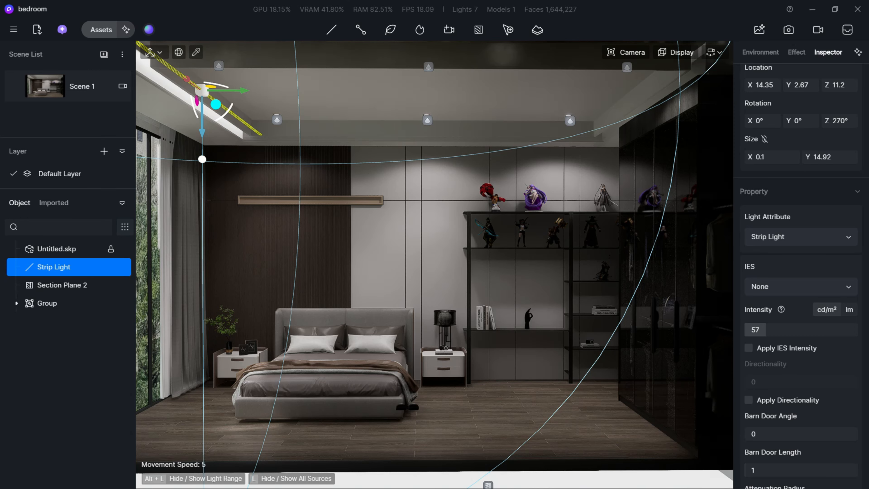
pyautogui.keyDown('alt'); pyautogui.moveTo(243, 90); pyautogui.dragTo(683, 91); pyautogui.keyUp('alt')
pyautogui.moveTo(291, 154); pyautogui.dragTo(418, 137, button='middle')
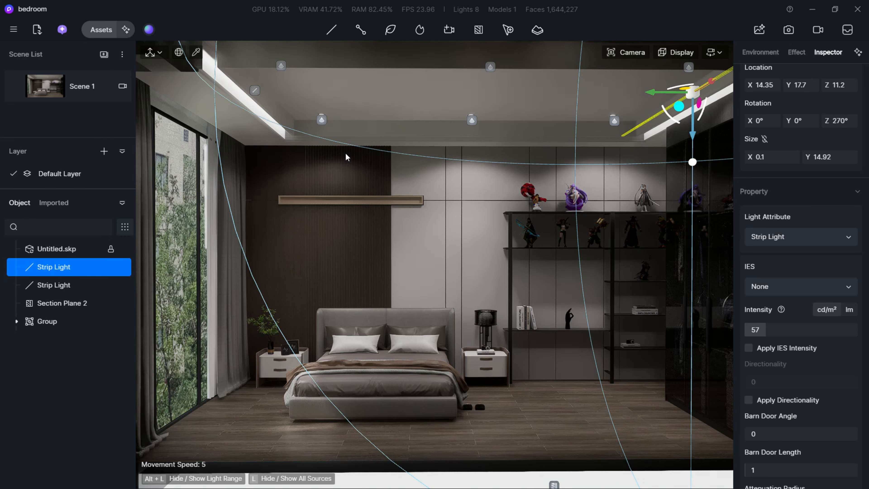
# Step: Switch to the parallel top view and display the room in wireframe mode with all lights in view
pyautogui.press('5')
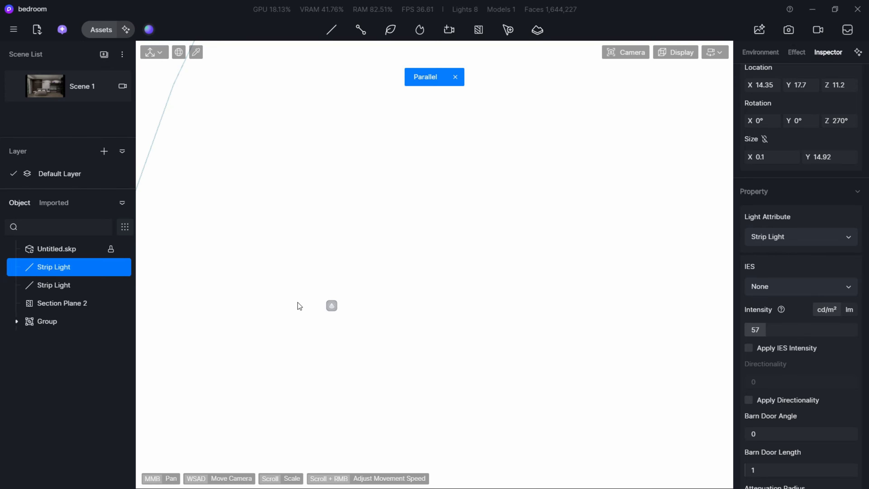
pyautogui.scroll(-8, 299, 309)
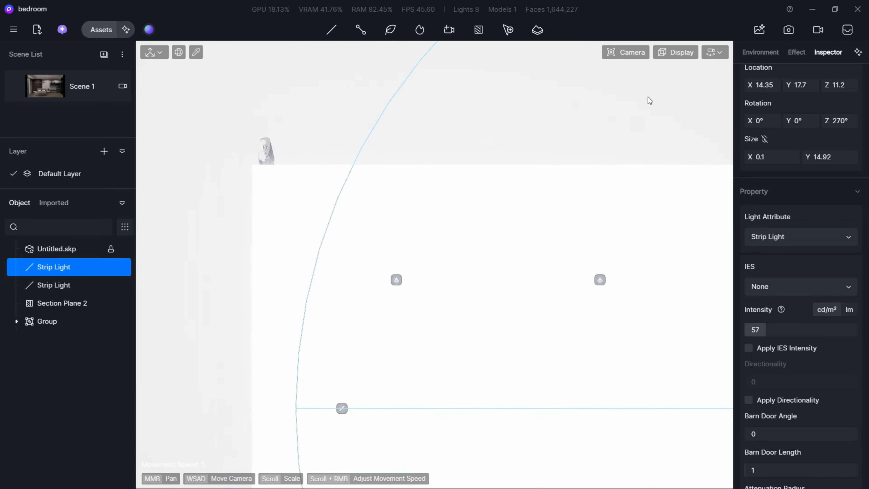
pyautogui.click(681, 52)
pyautogui.click(665, 130)
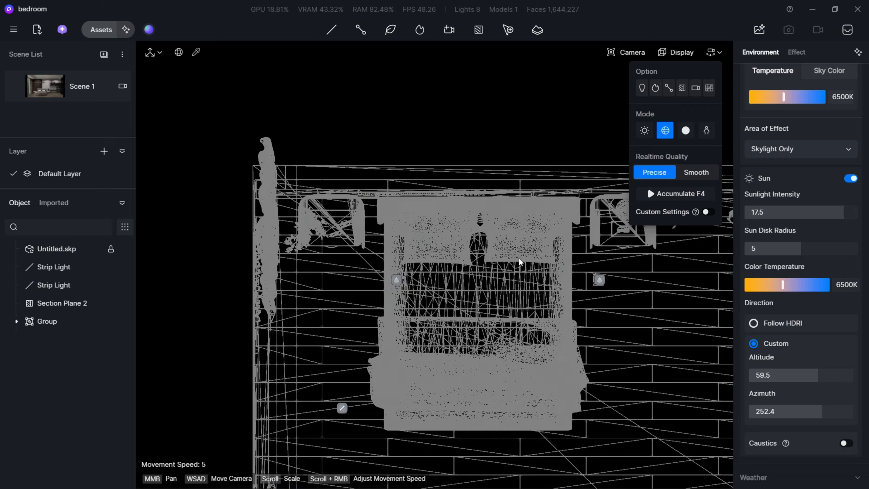
pyautogui.scroll(2, 412, 308)
pyautogui.scroll(-6, 411, 307)
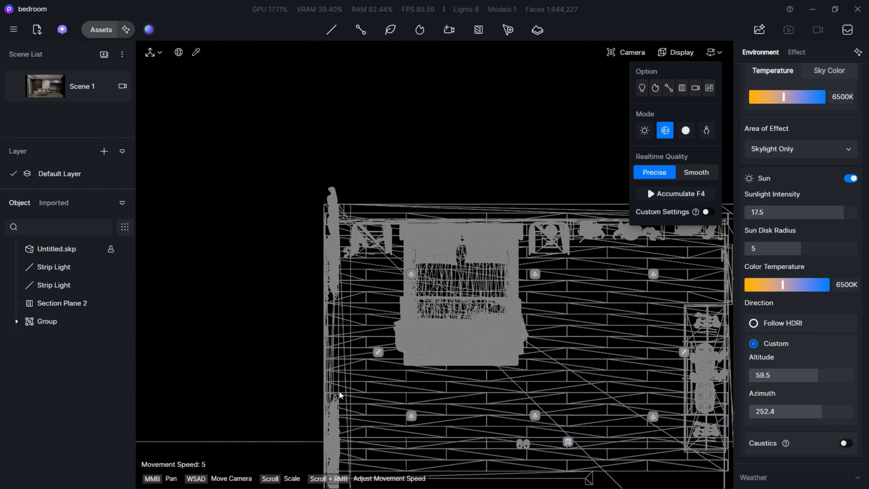
# Step: Copy the window-side strip light to the bed-wall cove at about X 20.55, Y 10.46, rotated to Z 0°, and return to perspective view
pyautogui.click(378, 353)
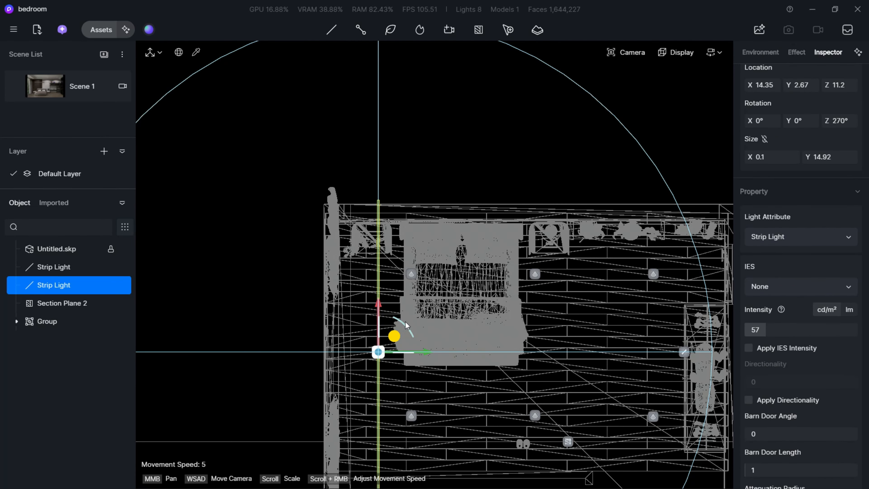
pyautogui.moveTo(431, 353); pyautogui.dragTo(586, 353)
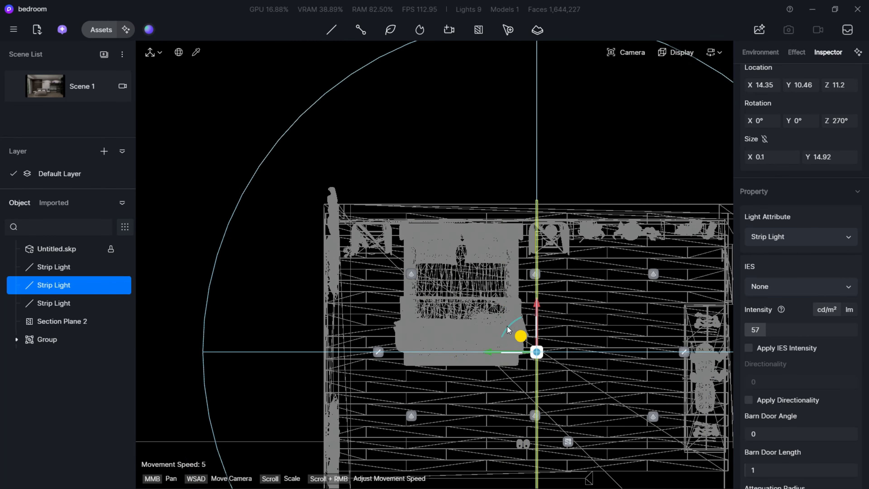
pyautogui.moveTo(508, 330); pyautogui.dragTo(535, 181)
pyautogui.press('1')
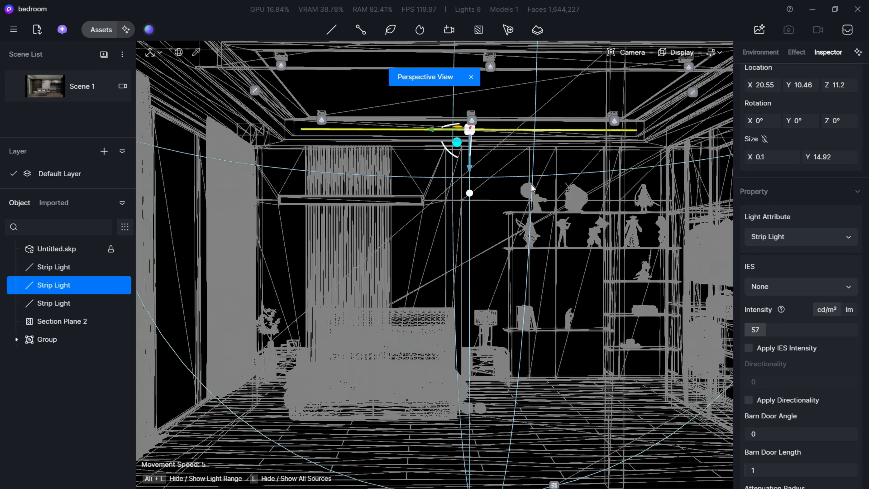
# Step: Switch the viewport from wireframe back to the standard lit display mode
pyautogui.click(676, 53)
pyautogui.click(645, 131)
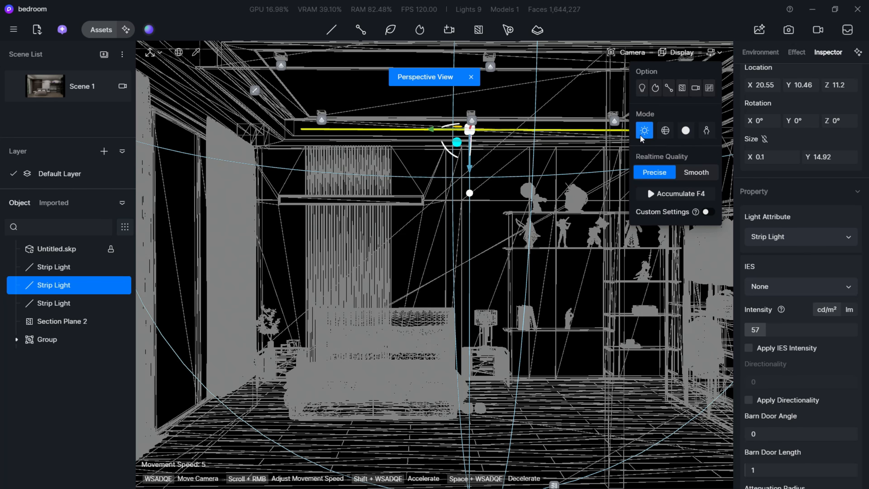
pyautogui.press('w')
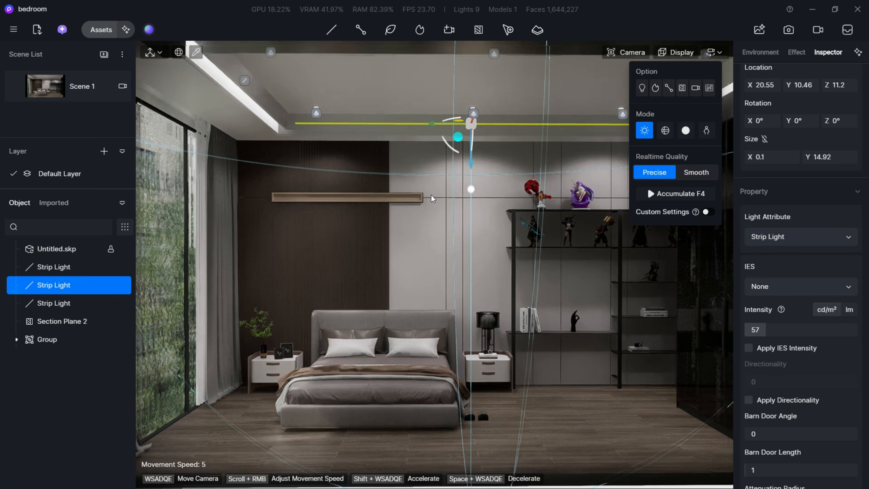
# Step: Move the bed-wall strip light into the ceiling cove recess at X 19.51, Z 11.22
pyautogui.moveTo(446, 175); pyautogui.dragTo(561, 113, button='right')
pyautogui.press('a')
pyautogui.moveTo(301, 192); pyautogui.dragTo(405, 151, button='right')
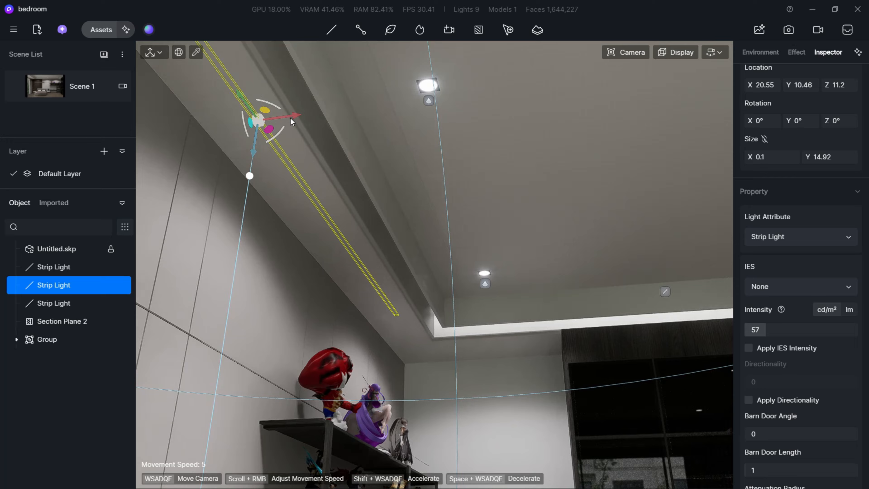
pyautogui.moveTo(291, 118); pyautogui.dragTo(355, 119)
pyautogui.moveTo(320, 144); pyautogui.dragTo(322, 129)
pyautogui.press('a')
pyautogui.moveTo(415, 158); pyautogui.dragTo(462, 158, button='right')
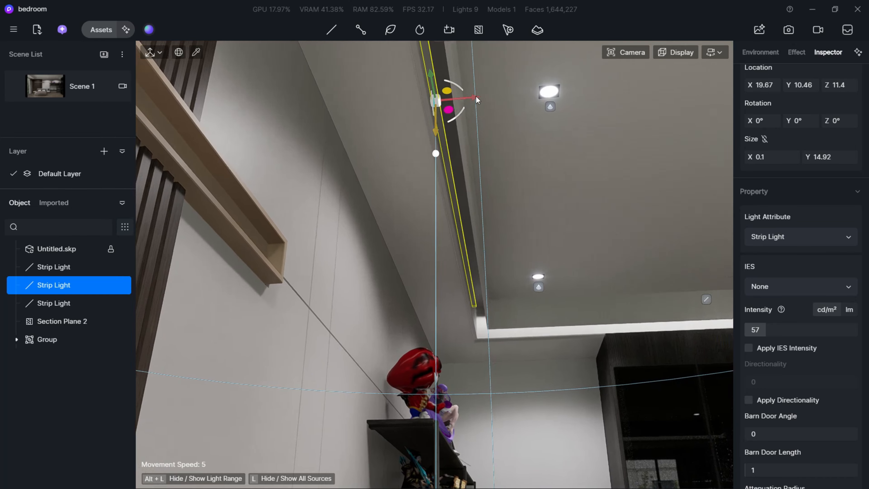
pyautogui.moveTo(477, 97)
pyautogui.mouseDown()
pyautogui.moveTo(498, 96)
pyautogui.moveTo(491, 97)
pyautogui.mouseUp()
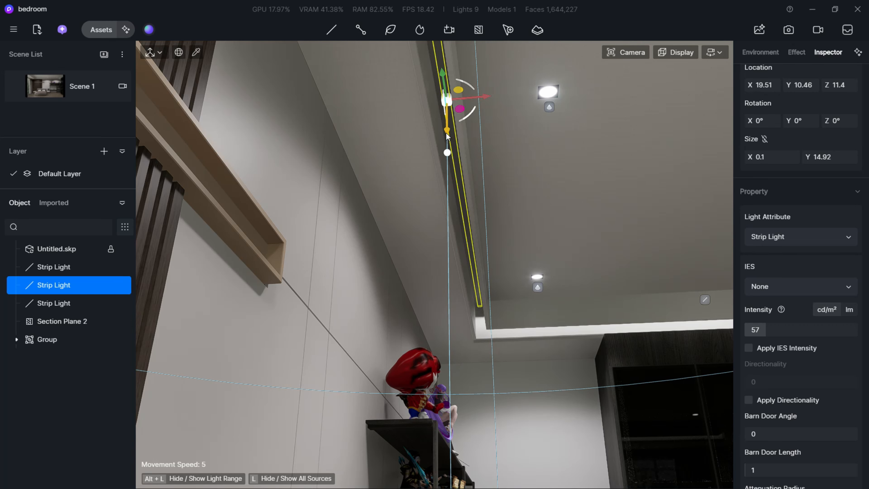
pyautogui.moveTo(442, 143)
pyautogui.mouseDown()
pyautogui.moveTo(439, 158)
pyautogui.moveTo(440, 144)
pyautogui.mouseUp()
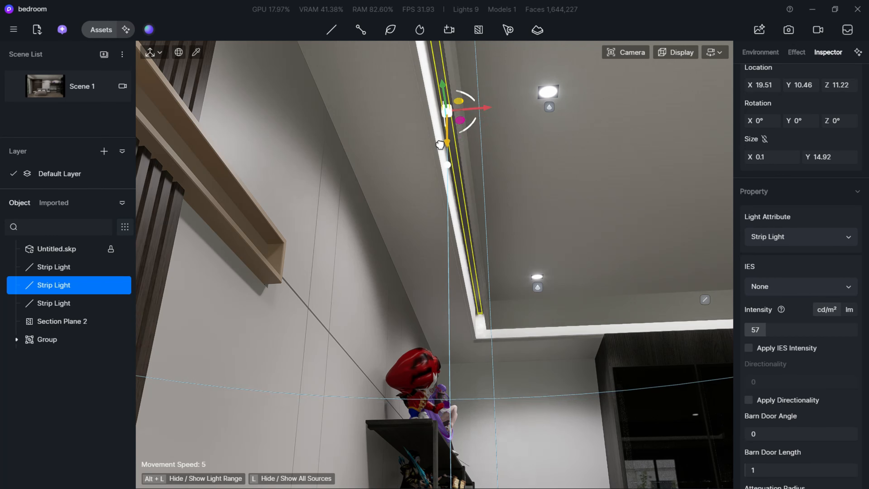
# Step: Restore the Scene 1 view, then set the bed-wall strip light's Y size to 20.92, Z location to 11.18 and intensity to 171
pyautogui.click(40, 93)
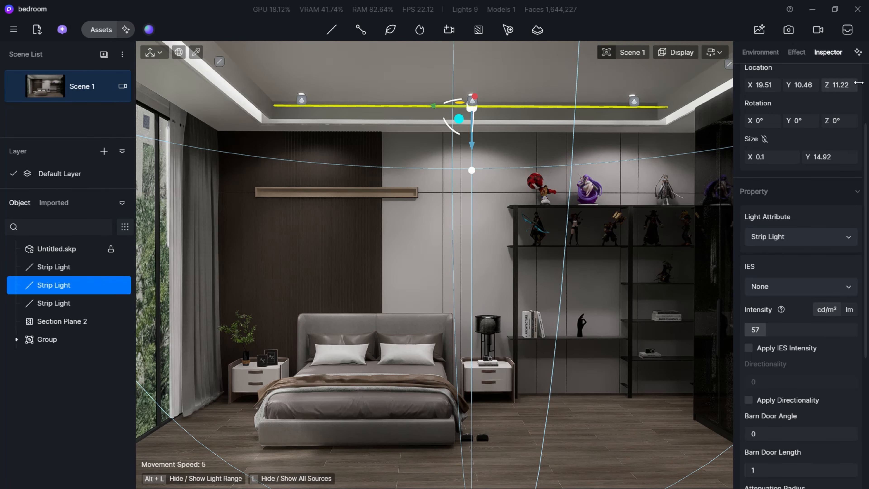
pyautogui.moveTo(832, 156)
pyautogui.mouseDown()
pyautogui.moveTo(856, 156)
pyautogui.moveTo(834, 156)
pyautogui.mouseUp()
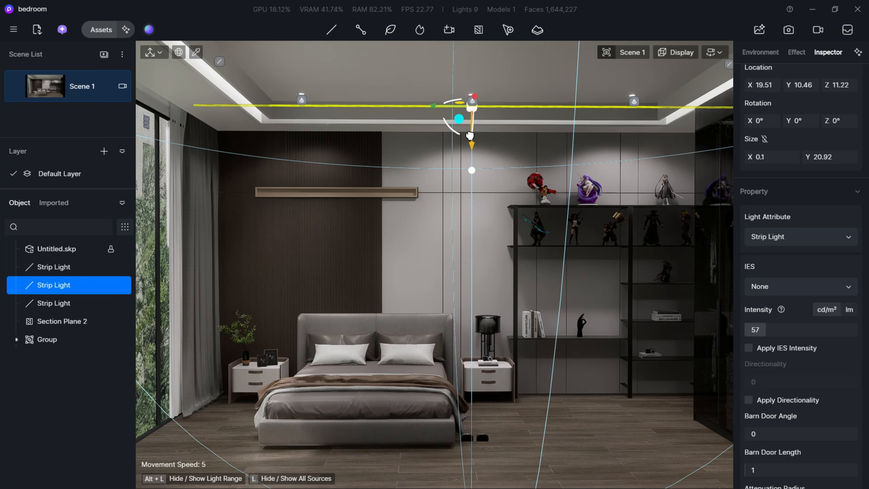
pyautogui.moveTo(470, 135)
pyautogui.mouseDown()
pyautogui.moveTo(470, 144)
pyautogui.moveTo(470, 135)
pyautogui.mouseUp()
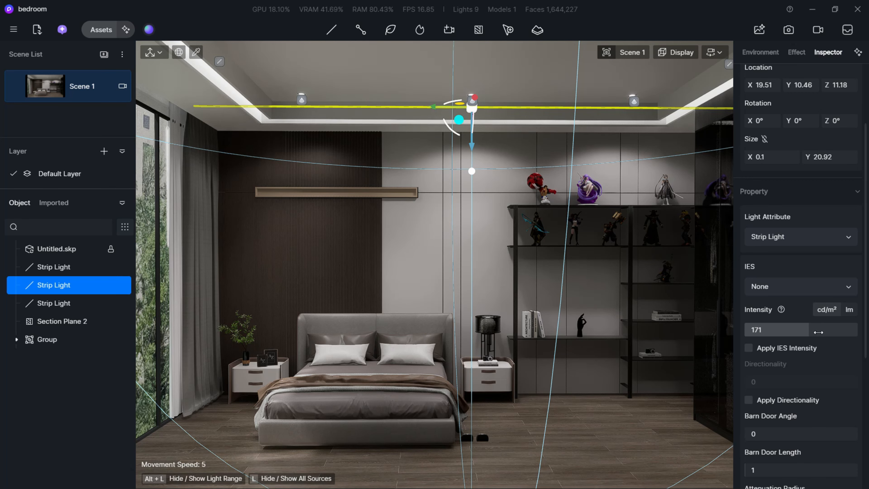
pyautogui.scroll(-1, 233, 72)
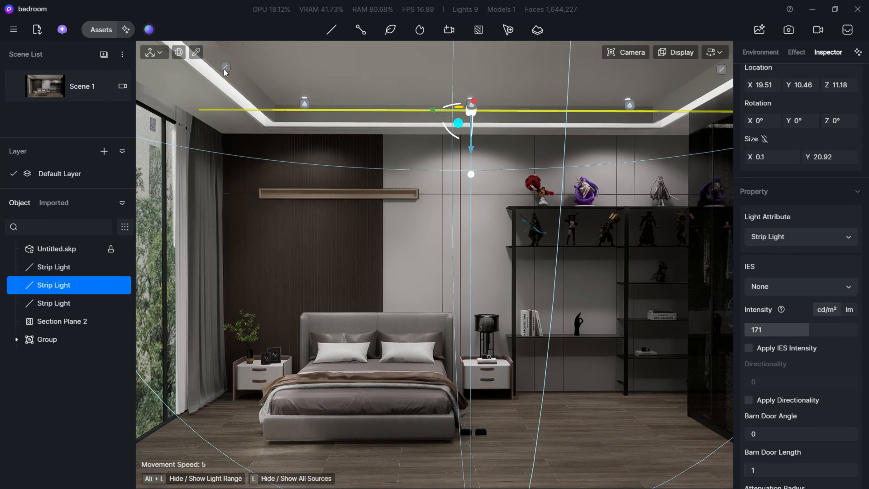
pyautogui.click(224, 68)
pyautogui.click(721, 73)
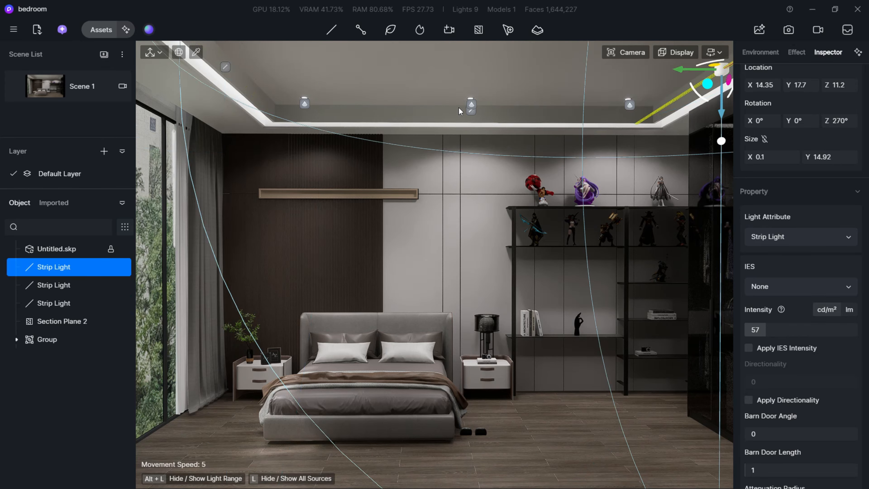
pyautogui.keyDown('ctrl'); pyautogui.click(469, 107); pyautogui.keyUp('ctrl')
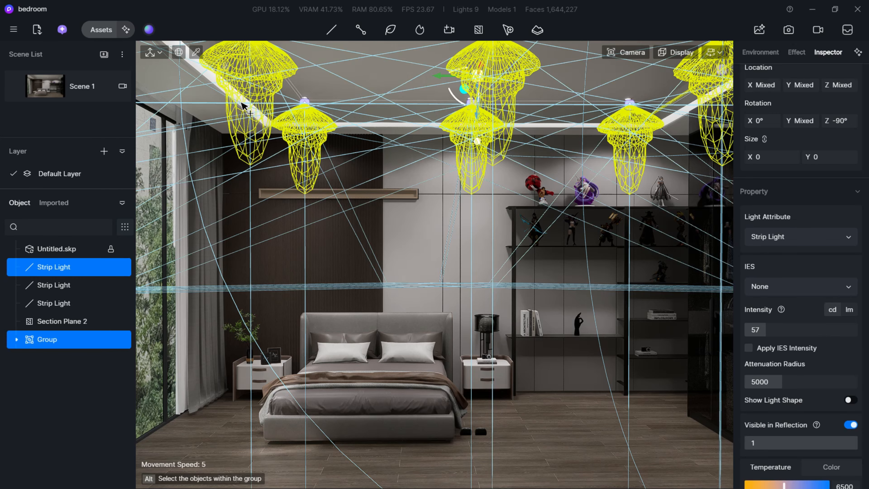
pyautogui.click(465, 123)
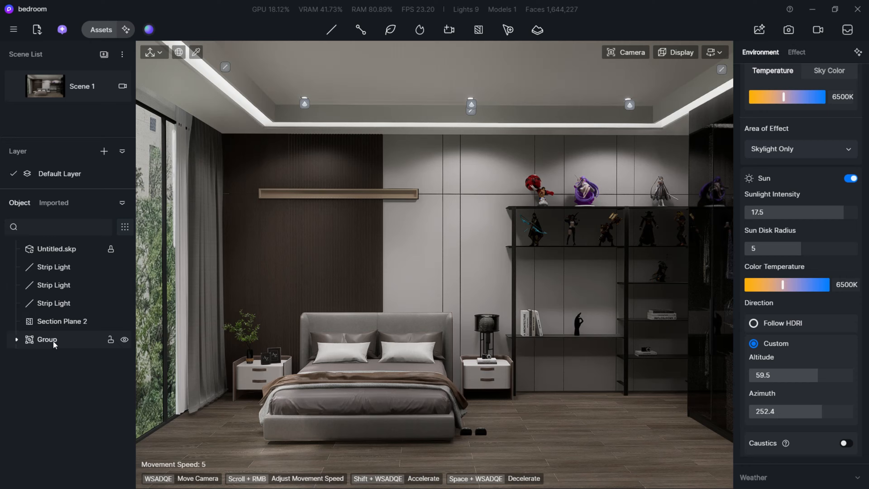
# Step: Select all three ceiling cove strip lights in the object list and group them
pyautogui.click(59, 304)
pyautogui.click(62, 302)
pyautogui.click(65, 286)
pyautogui.keyDown('ctrl'); pyautogui.click(63, 271); pyautogui.keyUp('ctrl')
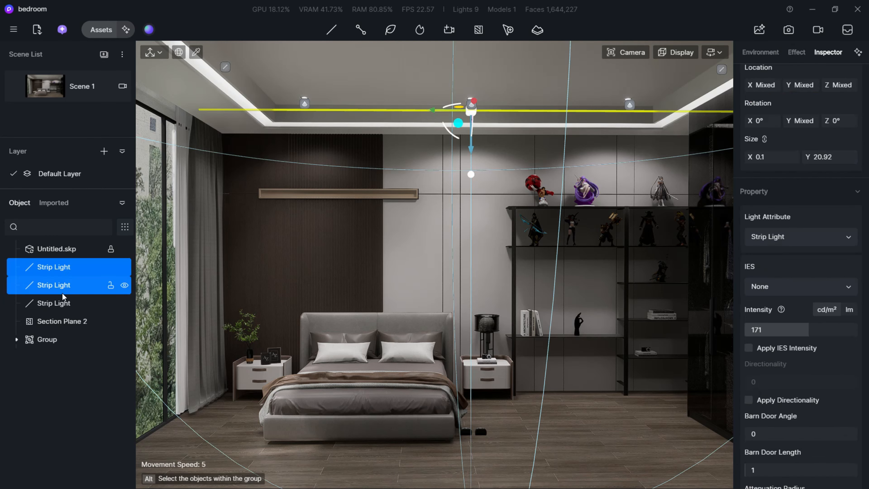
pyautogui.keyDown('ctrl'); pyautogui.click(63, 302); pyautogui.keyUp('ctrl')
pyautogui.hotkey('ctrl', 'g')
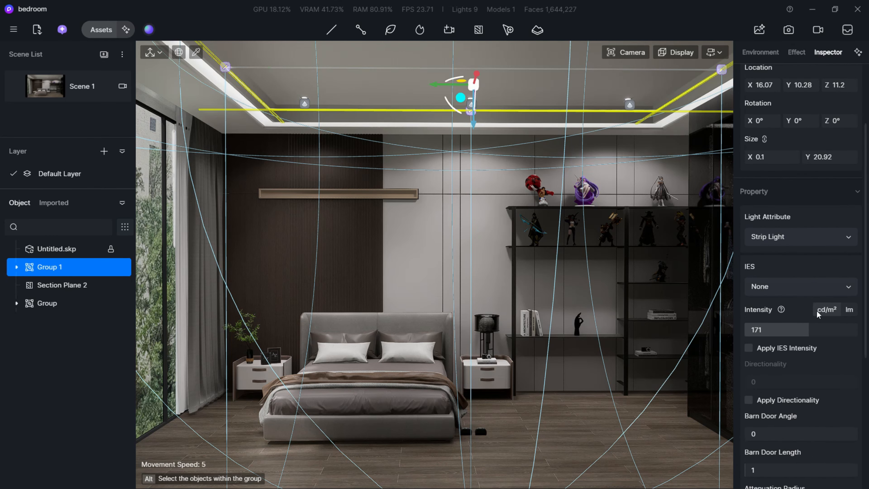
# Step: Set the grouped cove strip lights' colour temperature to about 5950 and deselect the group
pyautogui.scroll(-2, 798, 383)
pyautogui.scroll(-4, 798, 394)
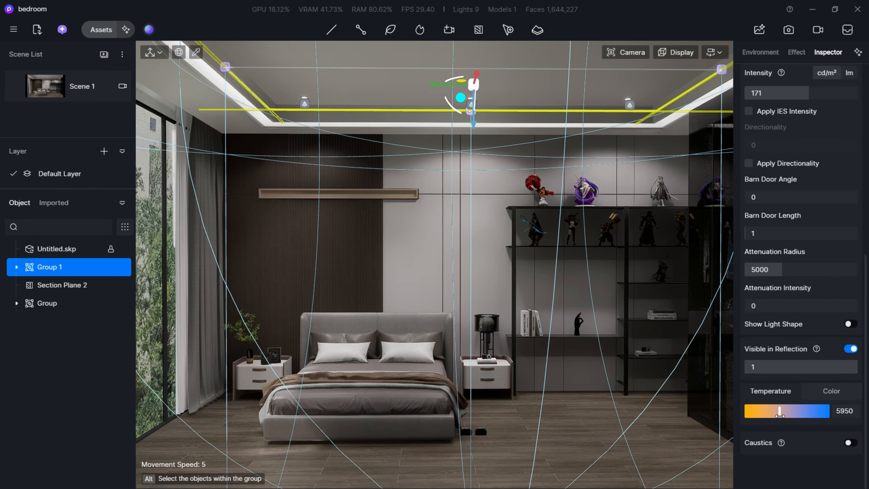
pyautogui.click(441, 348)
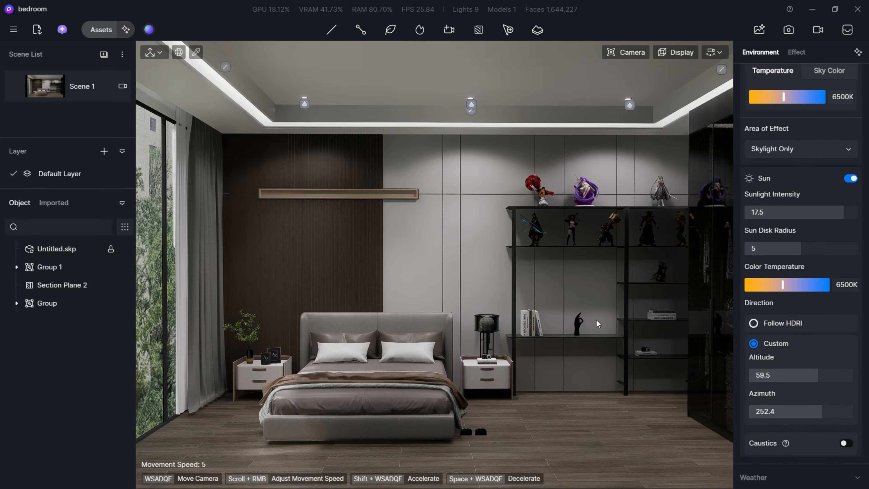
# Step: Place a new strip light beneath the top board of the display shelf, behind the row of figurines
pyautogui.press('d')
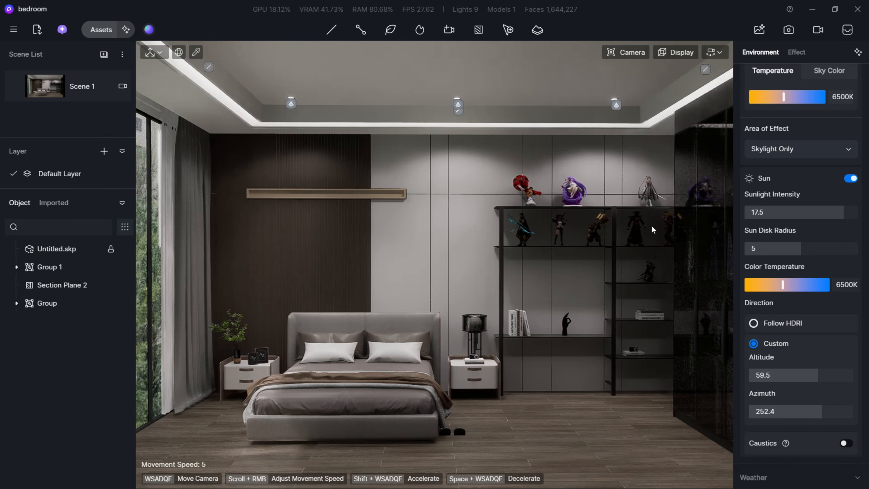
pyautogui.click(336, 33)
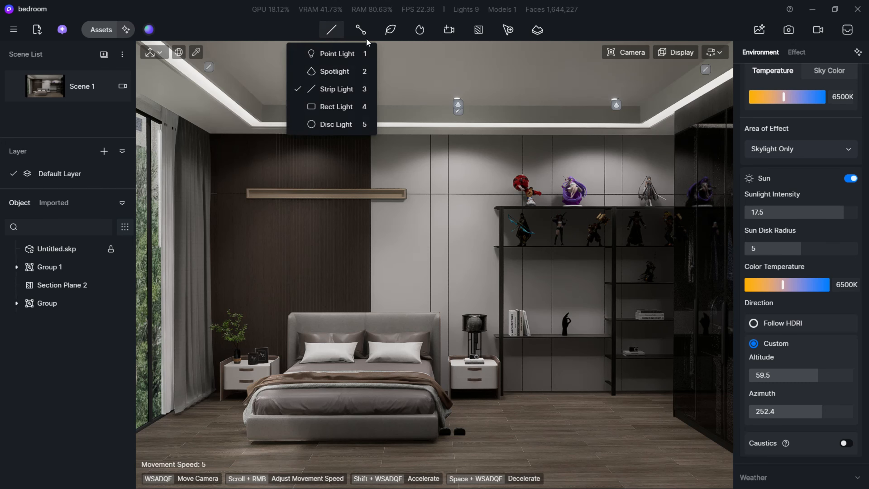
pyautogui.click(329, 58)
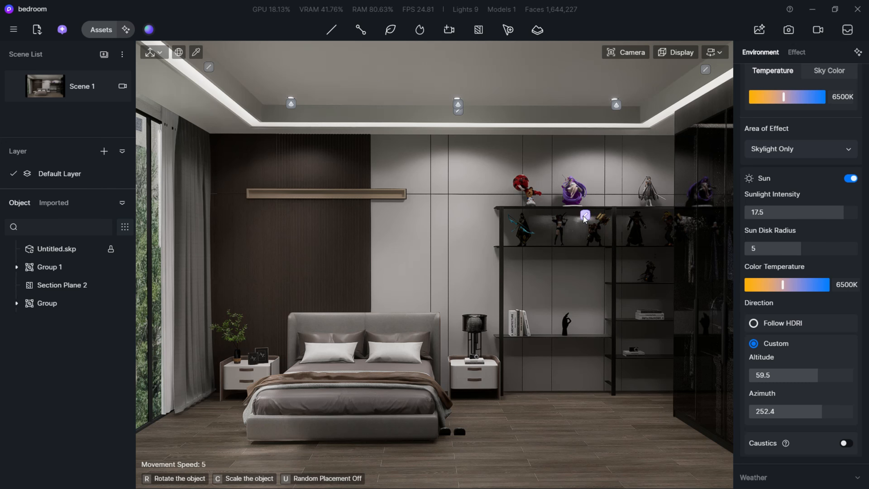
pyautogui.click(584, 219)
pyautogui.scroll(5, 600, 219)
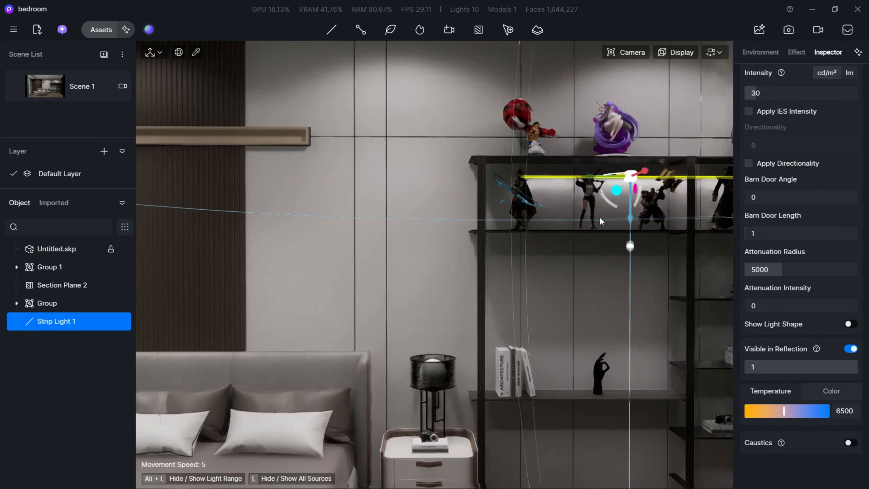
pyautogui.scroll(3, 599, 218)
pyautogui.moveTo(599, 217); pyautogui.dragTo(732, 235, button='right')
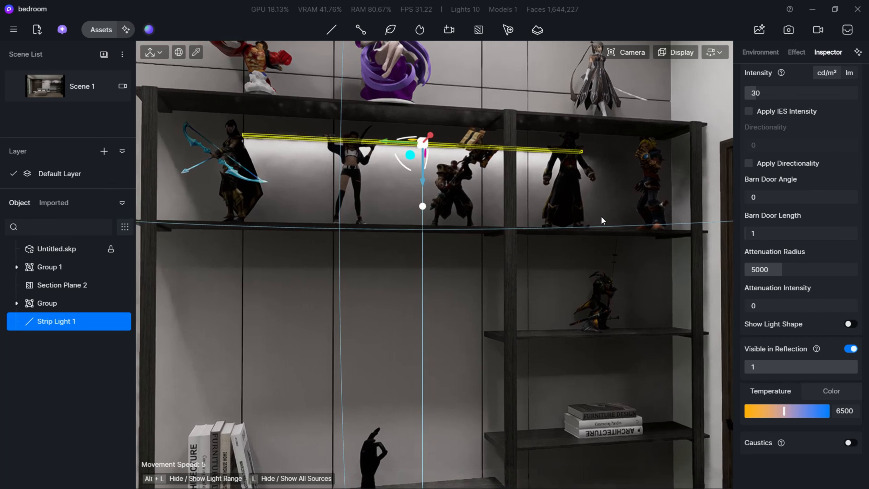
# Step: Set the shelf strip light's Y size to 6.92 and raise it against the top board at Z 7.44
pyautogui.scroll(5, 787, 192)
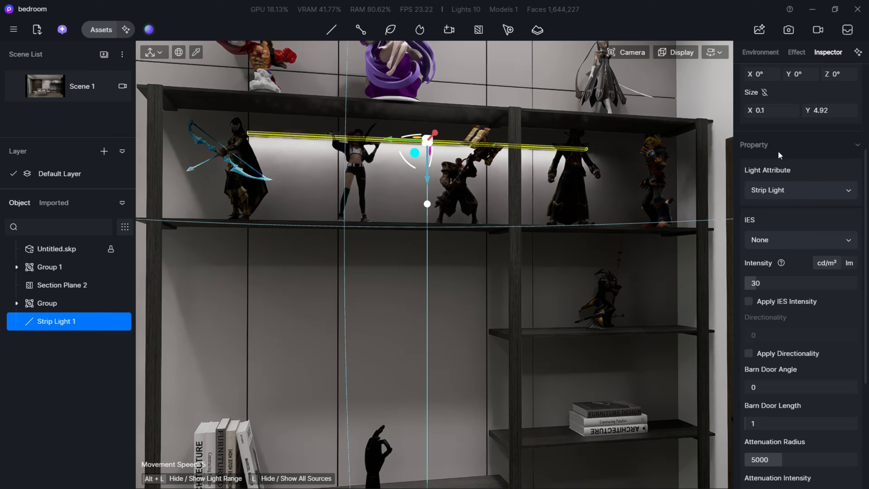
pyautogui.scroll(3, 780, 91)
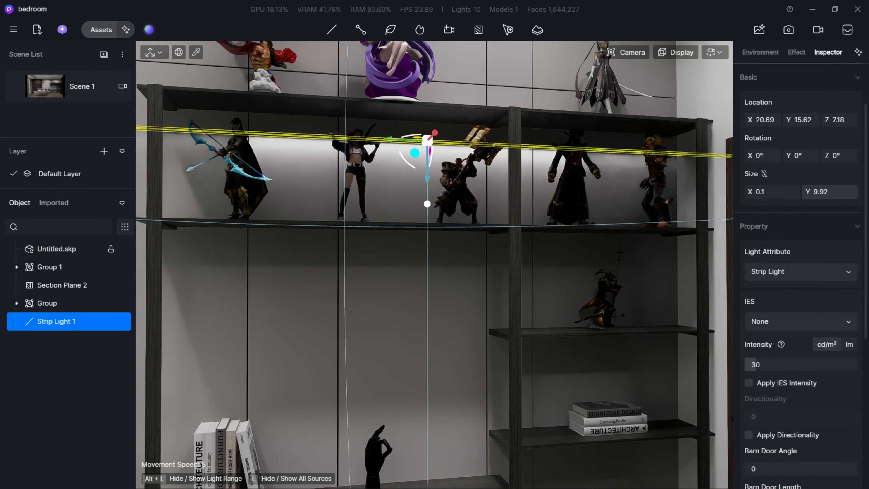
pyautogui.moveTo(830, 192)
pyautogui.mouseDown()
pyautogui.moveTo(795, 192)
pyautogui.moveTo(819, 192)
pyautogui.mouseUp()
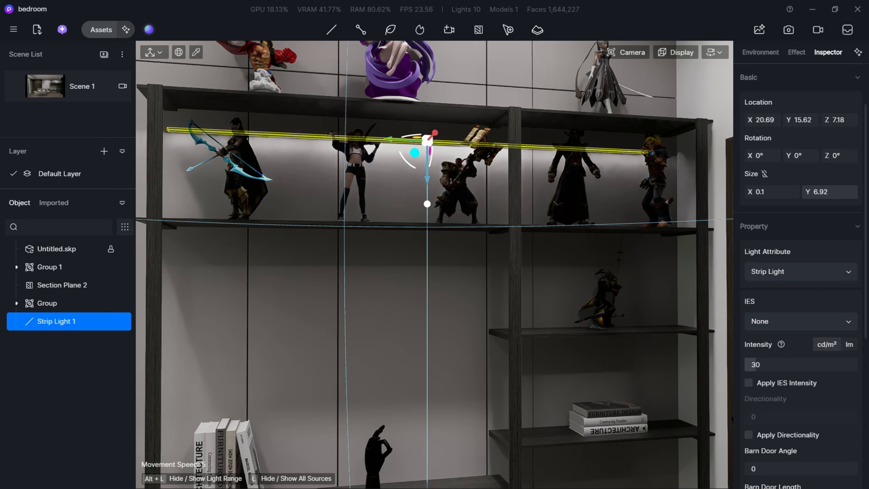
pyautogui.press('d')
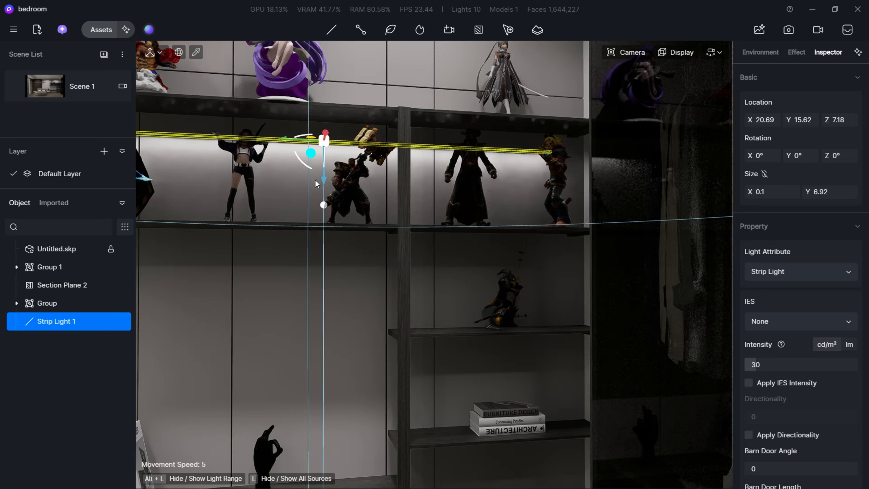
pyautogui.moveTo(323, 175); pyautogui.dragTo(324, 167)
pyautogui.moveTo(325, 163); pyautogui.dragTo(326, 161)
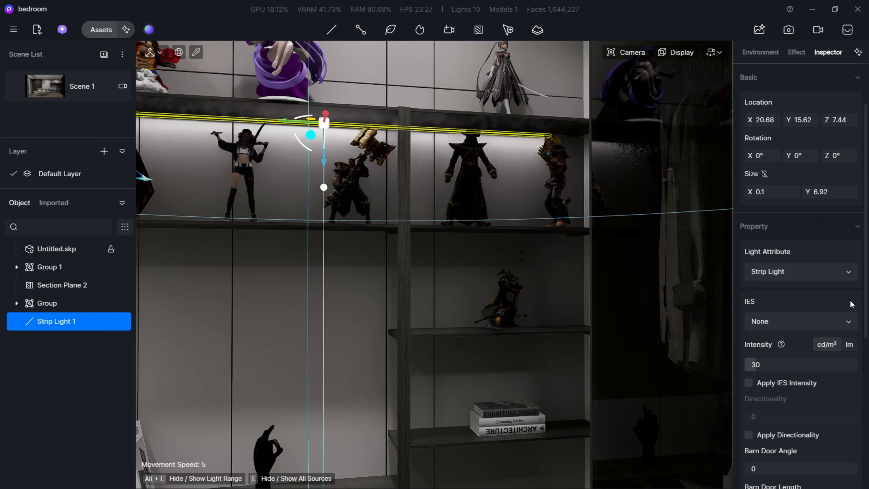
# Step: Center the strip light along the shelf at Y 15.92 and lengthen its Y size to 7.92
pyautogui.scroll(-3, 394, 221)
pyautogui.moveTo(392, 223); pyautogui.dragTo(480, 228, button='middle')
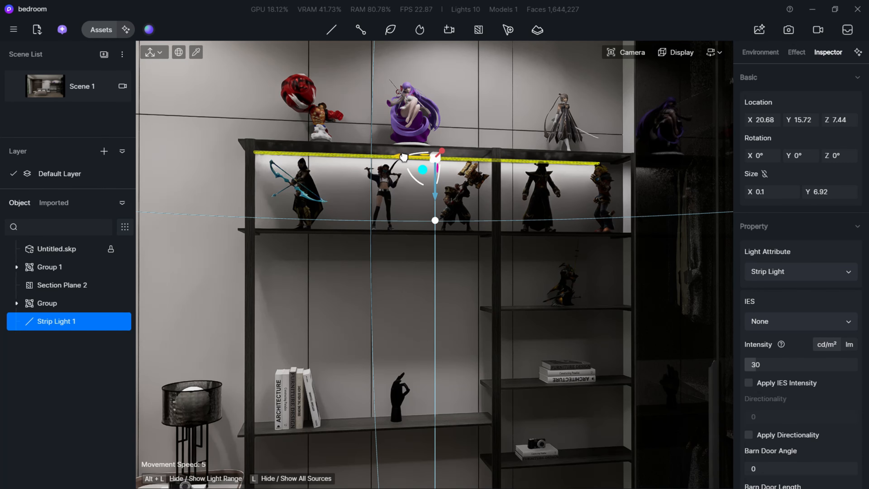
pyautogui.moveTo(400, 155); pyautogui.dragTo(414, 157)
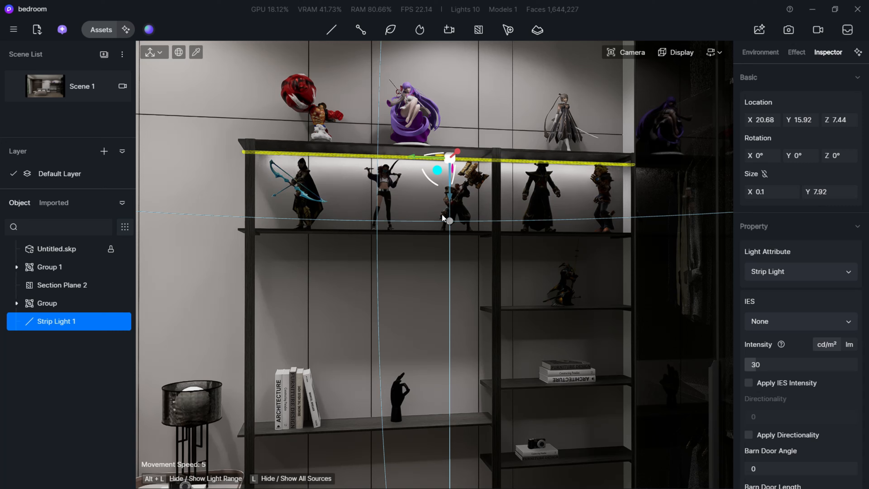
# Step: Duplicate the shelf strip light downward twice, beneath the second board at about Z 5.7 and near the lower board at Z 2.32
pyautogui.scroll(-2, 443, 217)
pyautogui.moveTo(449, 225); pyautogui.dragTo(449, 284)
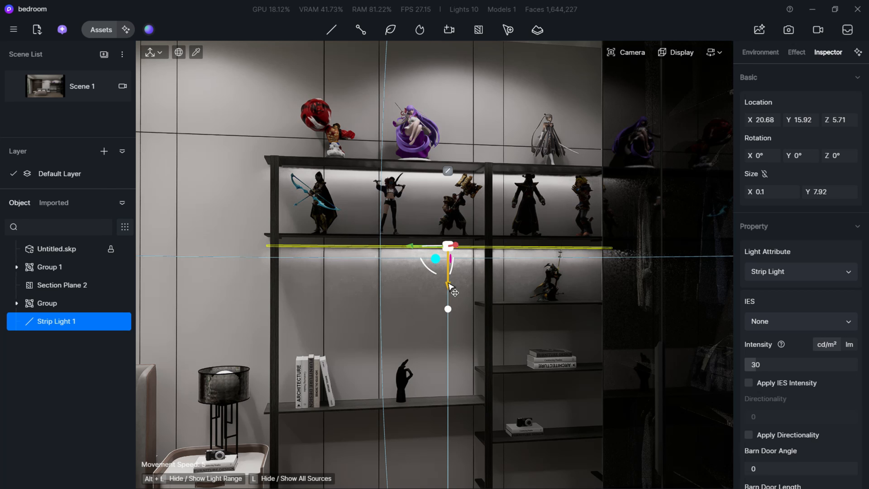
pyautogui.moveTo(447, 333); pyautogui.dragTo(446, 453)
pyautogui.scroll(-2, 446, 453)
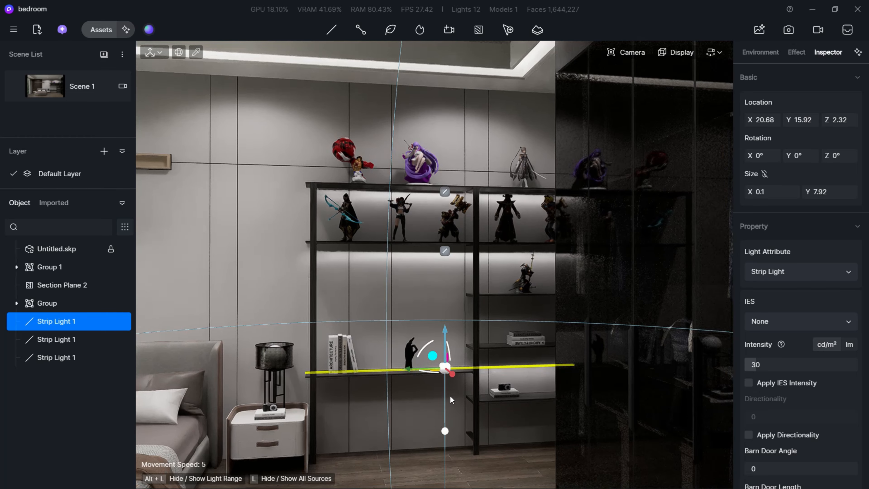
# Step: Shorten the lowest strip light to Y size 3 and fit it under the narrow shelf above the camera at Y 18.32, Z 2.95
pyautogui.scroll(3, 450, 400)
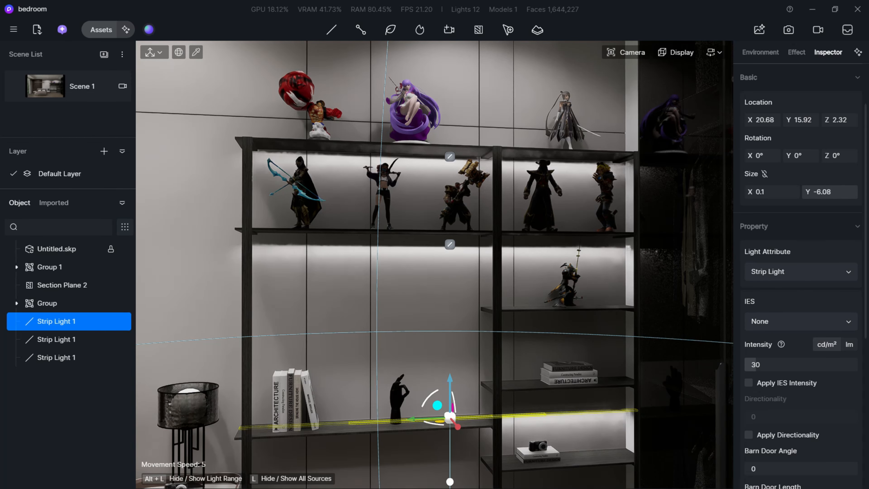
pyautogui.hotkey('ctrl', 'z')
pyautogui.moveTo(416, 420); pyautogui.dragTo(522, 414)
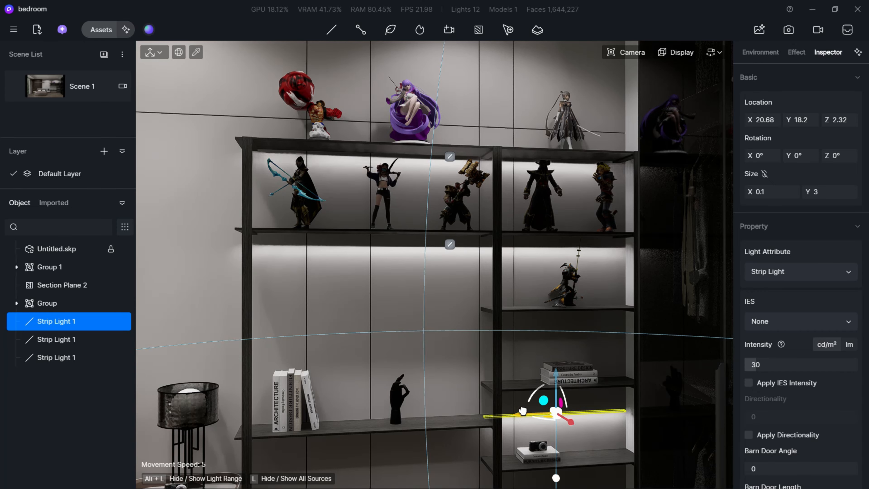
pyautogui.press('q')
pyautogui.moveTo(530, 412); pyautogui.dragTo(537, 350, button='right')
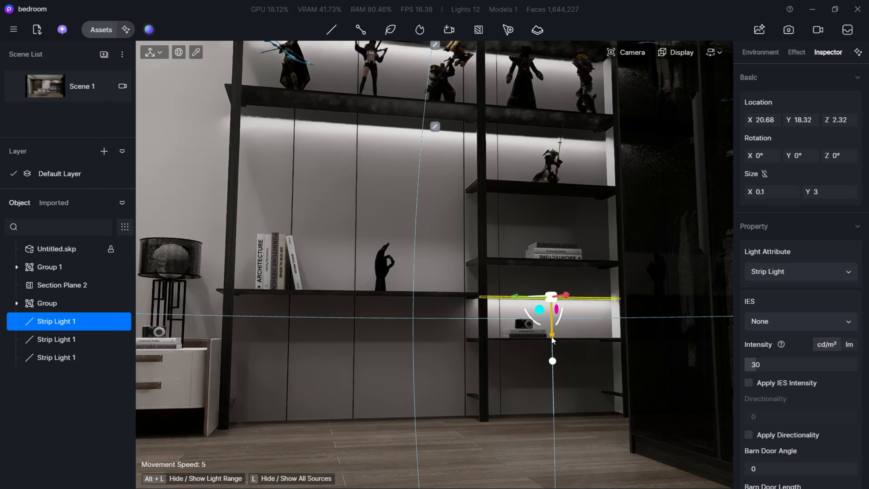
pyautogui.moveTo(552, 313)
pyautogui.mouseDown()
pyautogui.moveTo(553, 302)
pyautogui.moveTo(554, 310)
pyautogui.mouseUp()
pyautogui.scroll(1, 552, 302)
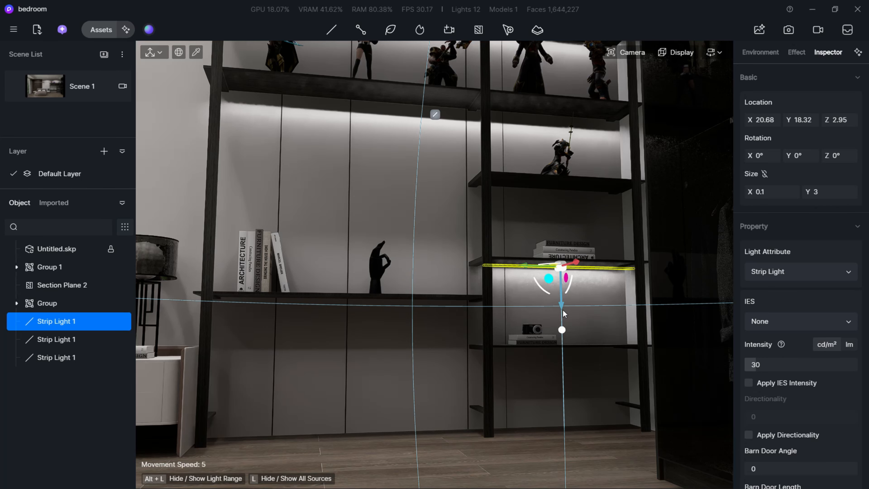
# Step: Duplicate the short strip light up beneath the next narrow shelf at Z 4.38, and raise the second long board's light to Z 5.88
pyautogui.moveTo(563, 293); pyautogui.dragTo(566, 234)
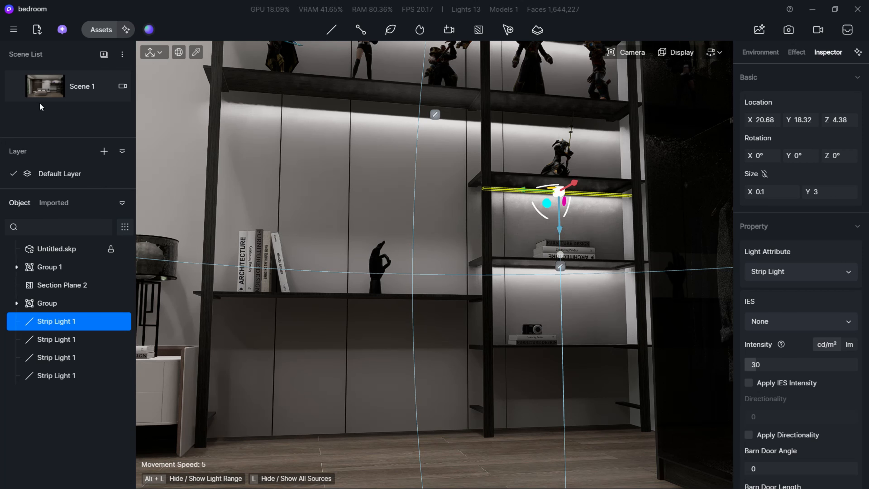
pyautogui.click(41, 96)
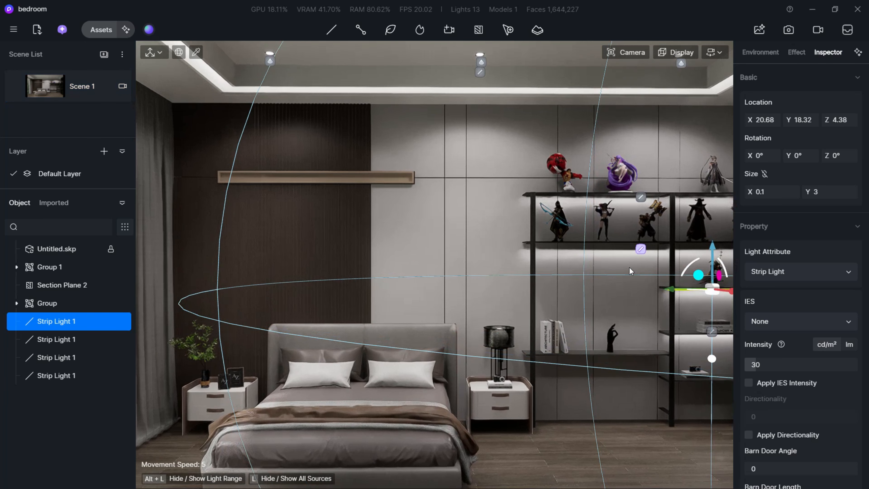
pyautogui.scroll(10, 630, 268)
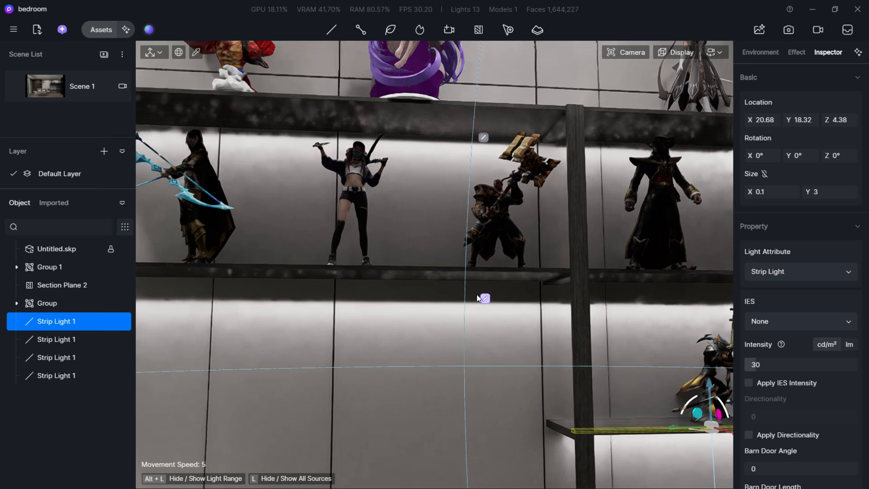
pyautogui.click(484, 299)
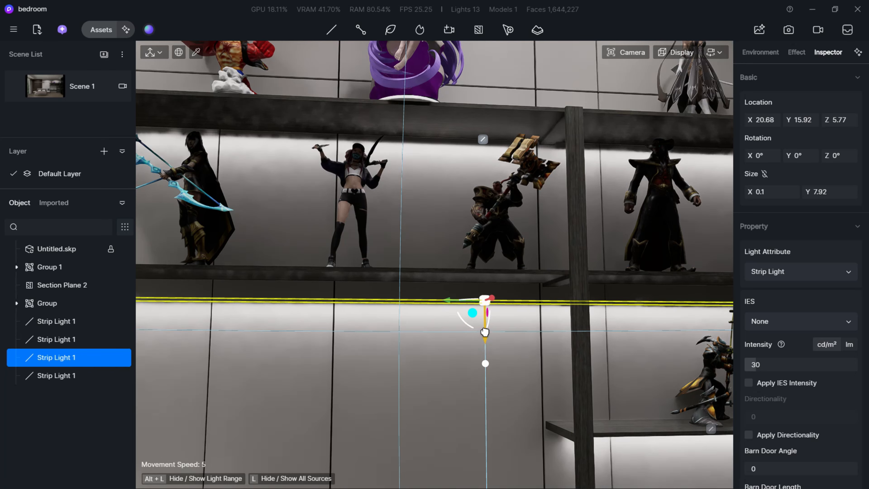
pyautogui.moveTo(484, 332); pyautogui.dragTo(487, 319)
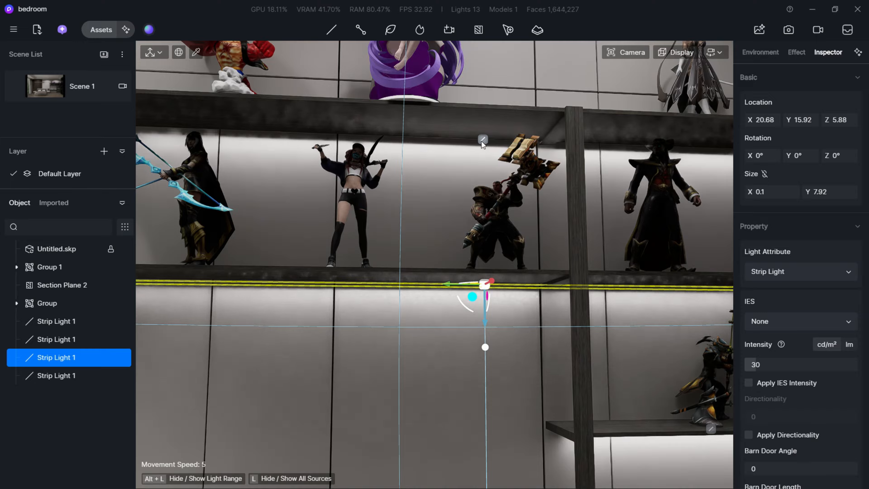
# Step: Fit the top board's strip light at X 20.72, Z 7.45, and return to the Scene 1 view
pyautogui.click(483, 140)
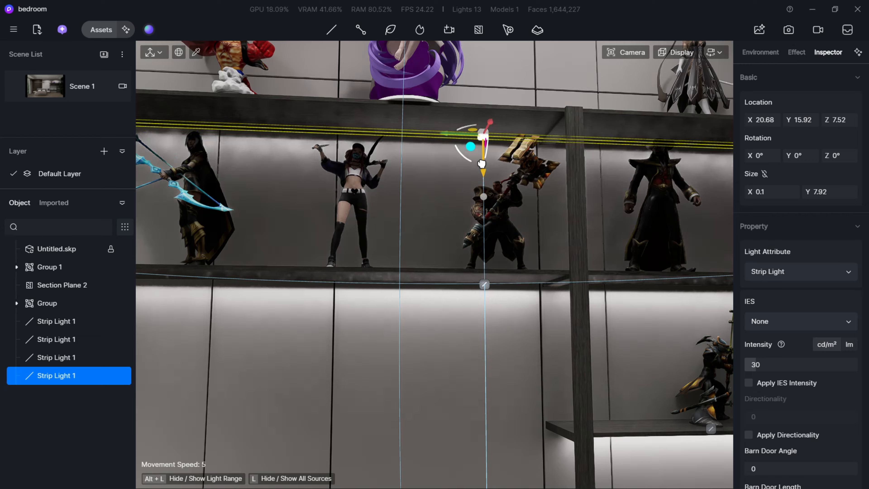
pyautogui.moveTo(482, 163); pyautogui.dragTo(482, 168)
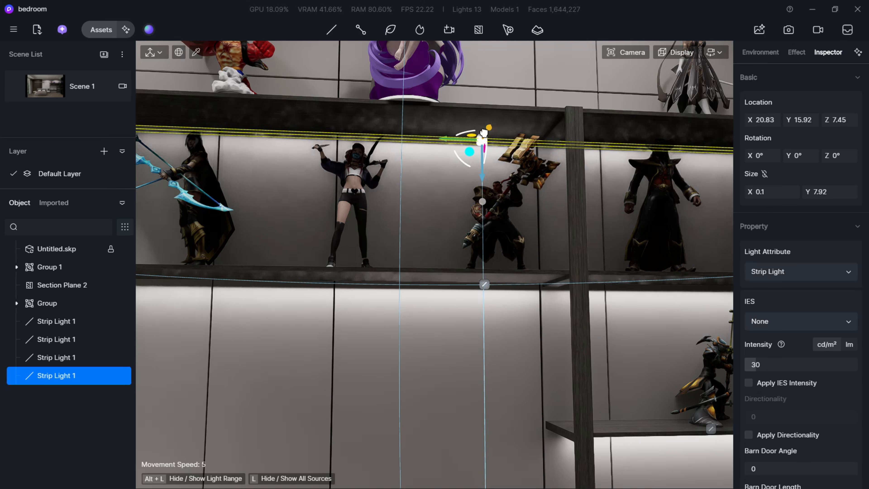
pyautogui.moveTo(484, 132); pyautogui.dragTo(486, 138)
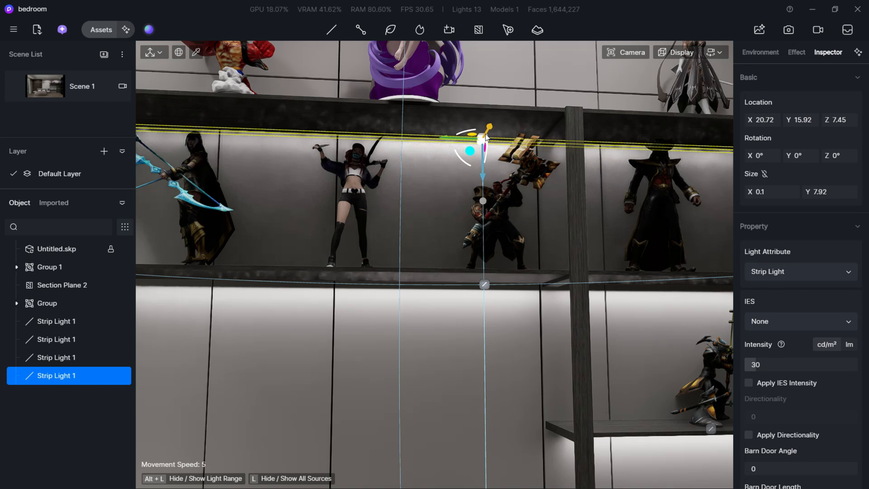
pyautogui.press('q')
pyautogui.moveTo(581, 229)
pyautogui.mouseDown(button='right')
pyautogui.moveTo(599, 220)
pyautogui.moveTo(581, 230)
pyautogui.mouseUp(button='right')
pyautogui.press('e')
pyautogui.click(64, 90)
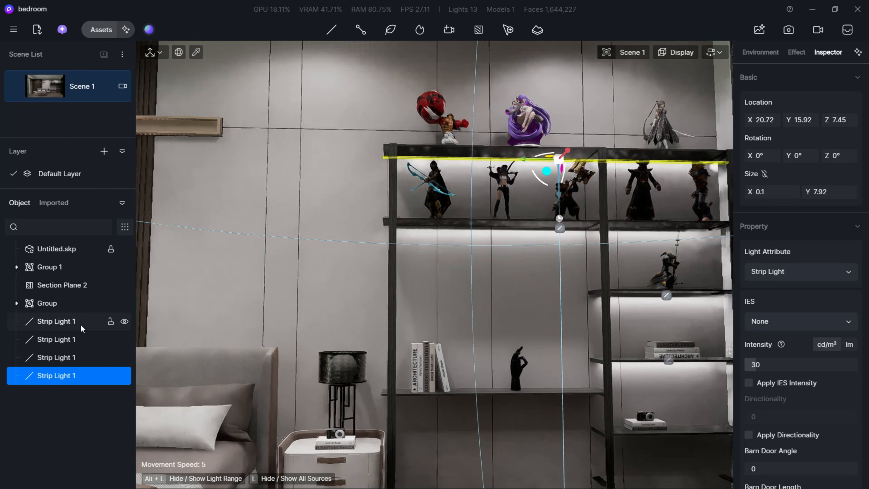
# Step: Group the four shelf strip lights
pyautogui.keyDown('ctrl'); pyautogui.click(80, 324); pyautogui.keyUp('ctrl')
pyautogui.keyDown('ctrl'); pyautogui.click(73, 339); pyautogui.keyUp('ctrl')
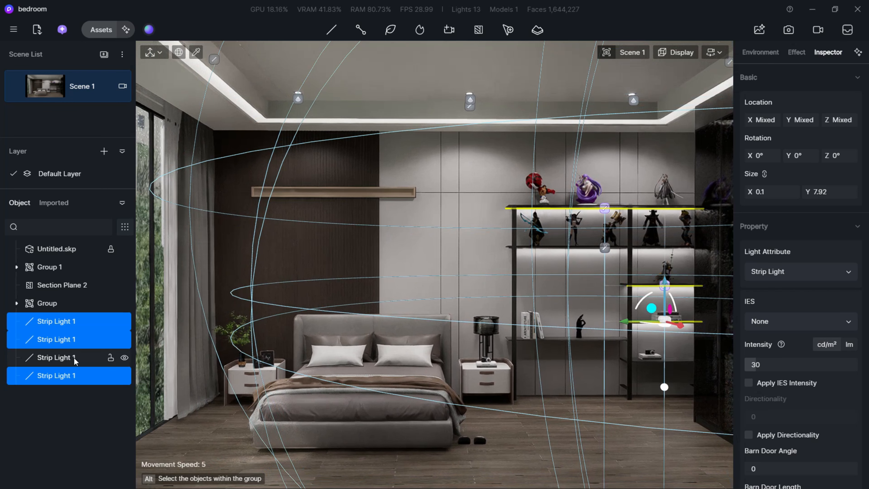
pyautogui.keyDown('ctrl'); pyautogui.click(65, 358); pyautogui.keyUp('ctrl')
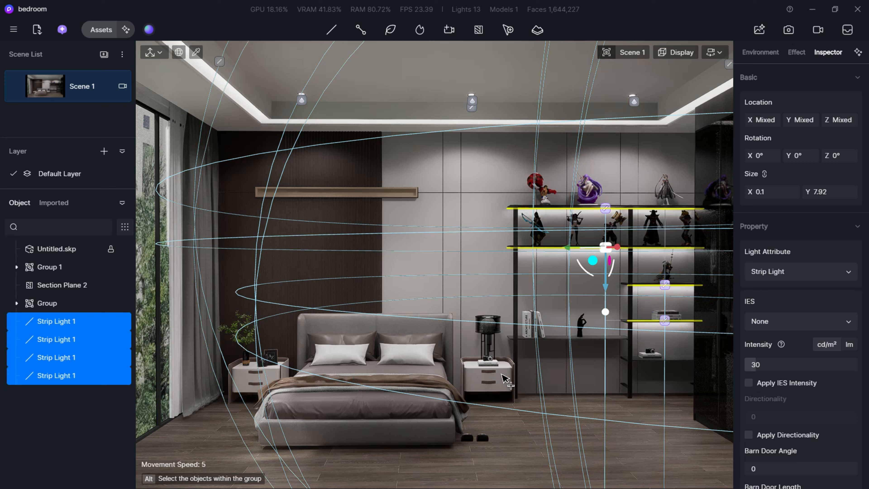
pyautogui.hotkey('ctrl', 'g')
# Step: Set the shelf light group's intensity to 45 cd/m² and its color temperature to 3400
pyautogui.scroll(-3, 791, 415)
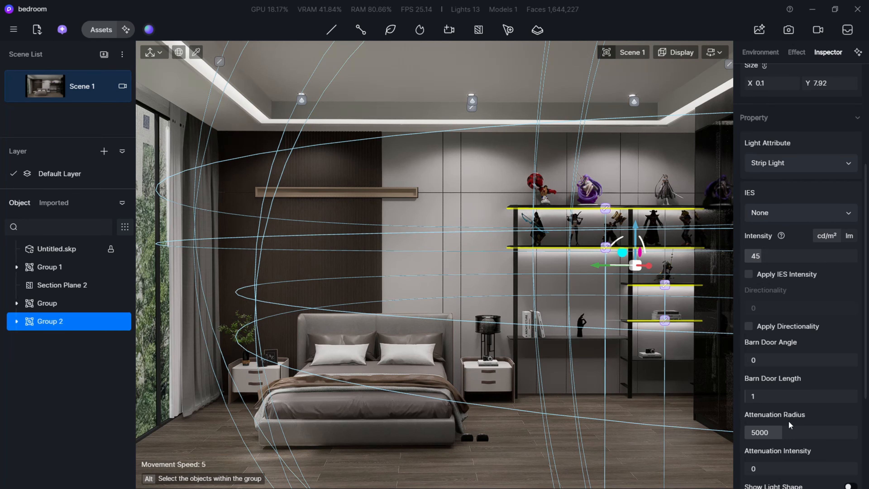
pyautogui.scroll(-3, 790, 425)
pyautogui.scroll(-2, 834, 473)
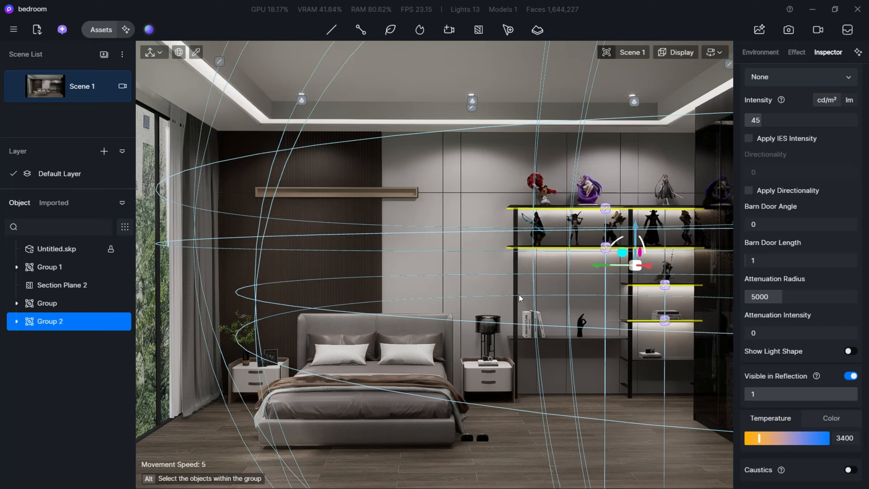
pyautogui.press('Escape')
pyautogui.hotkey('alt', 'Tab')
pyautogui.scroll(5, 325, 223)
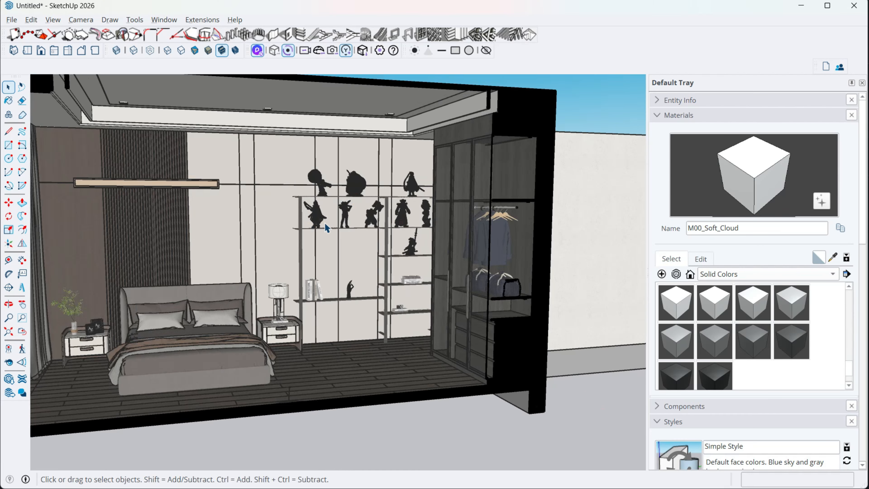
pyautogui.hotkey('alt', 'Tab')
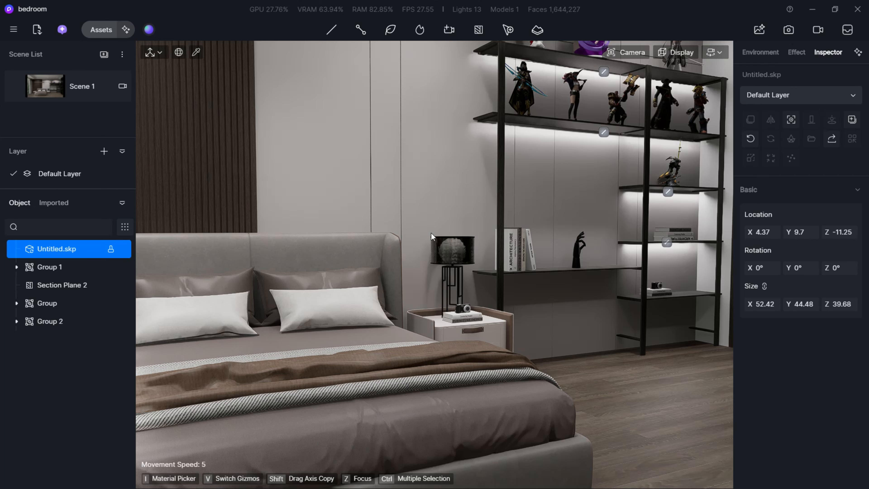
# Step: Make the bedside table lamp's globe material emissive at intensity 81.7, and return to the Scene 1 view
pyautogui.scroll(4, 494, 247)
pyautogui.scroll(5, 482, 231)
pyautogui.moveTo(481, 232); pyautogui.dragTo(481, 326, button='middle')
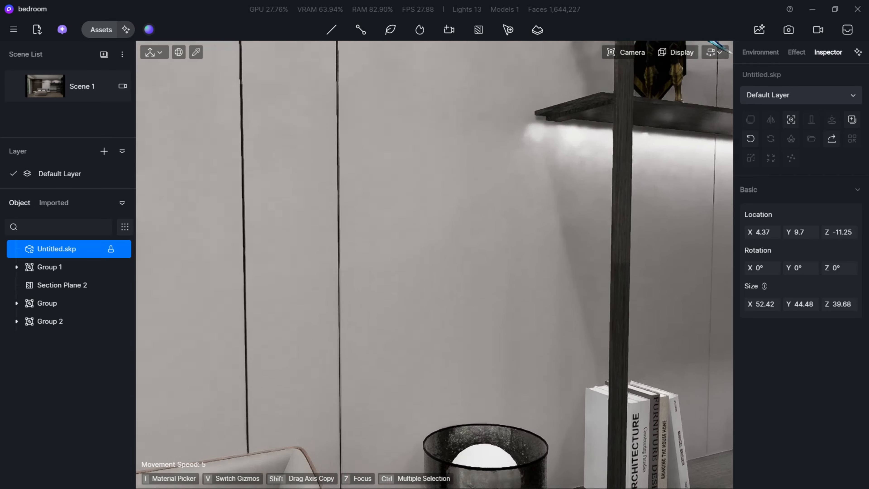
pyautogui.moveTo(481, 231); pyautogui.dragTo(465, 271, button='right')
pyautogui.press('i')
pyautogui.click(467, 269)
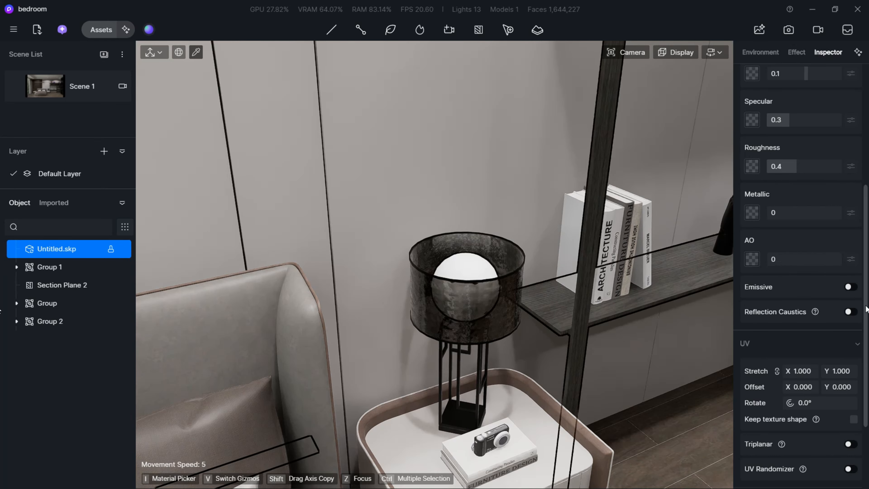
pyautogui.click(849, 287)
pyautogui.moveTo(785, 327); pyautogui.dragTo(843, 324)
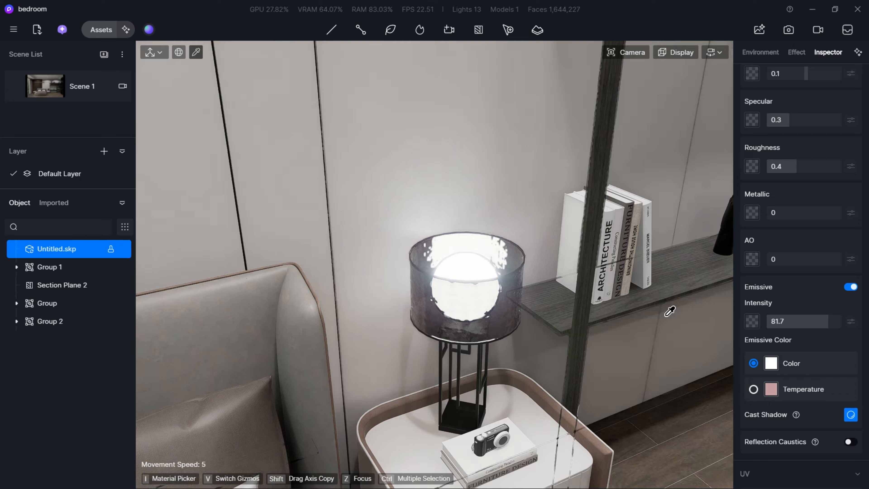
pyautogui.moveTo(671, 311); pyautogui.dragTo(479, 280, button='right')
pyautogui.click(31, 93)
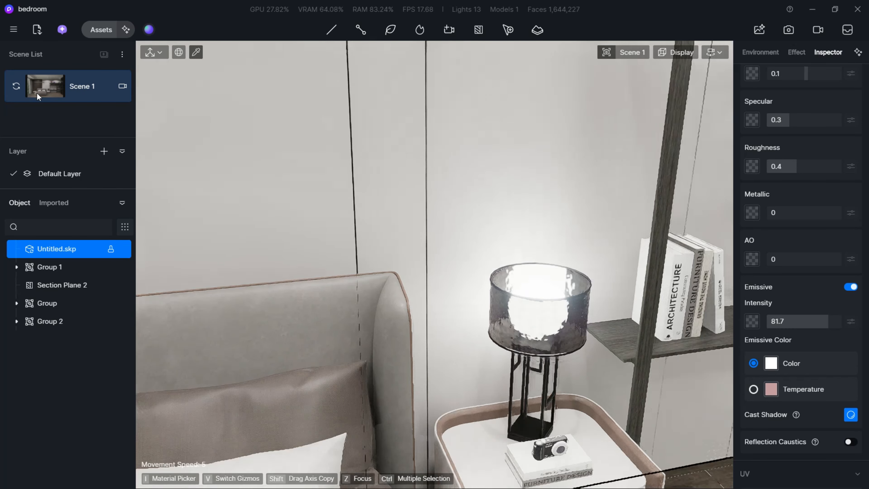
pyautogui.press('Escape')
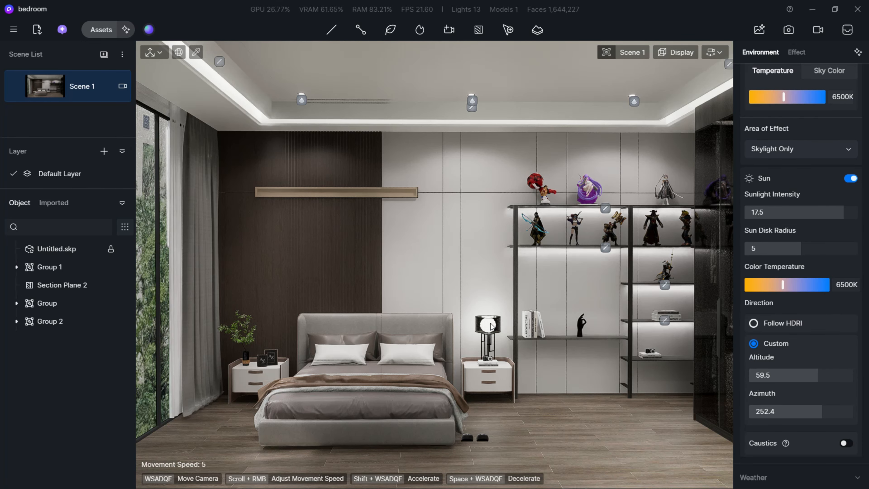
# Step: Pick the bedside lampshade's material and set its roughness to 0.67
pyautogui.click(490, 324)
pyautogui.scroll(5, 491, 324)
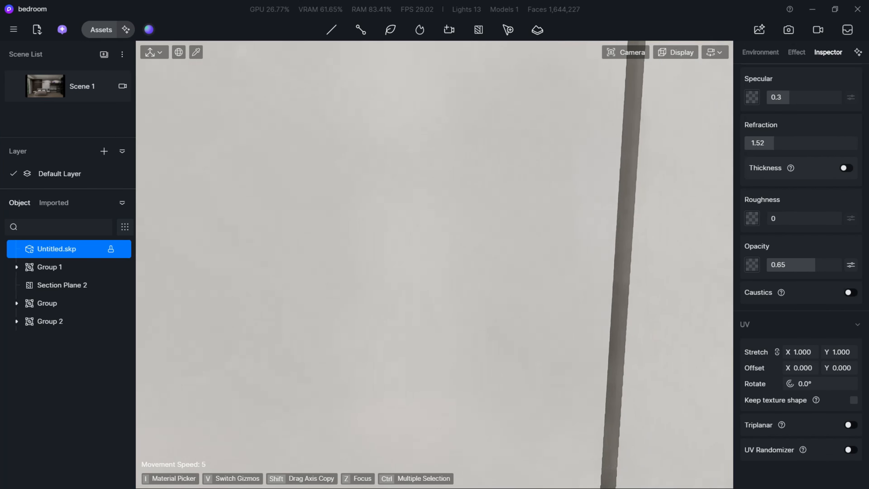
pyautogui.moveTo(435, 265); pyautogui.dragTo(602, 274, button='right')
pyautogui.press('a')
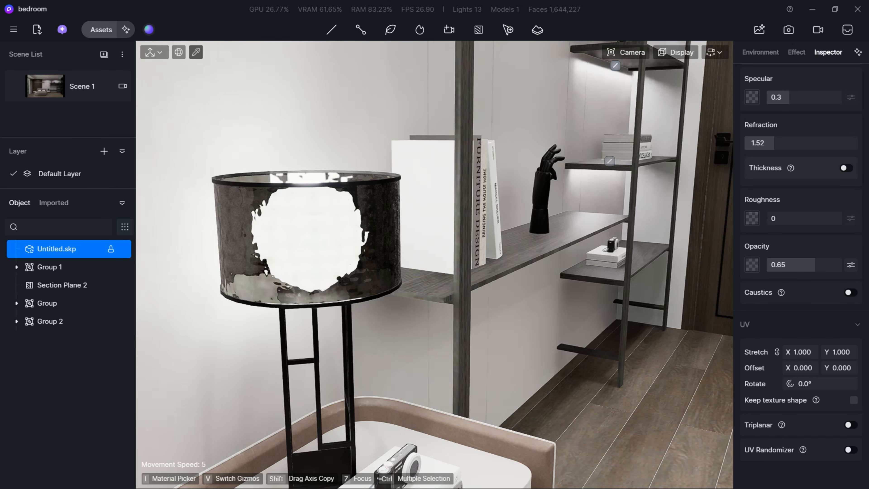
pyautogui.press('i')
pyautogui.click(379, 213)
pyautogui.scroll(-1, 827, 395)
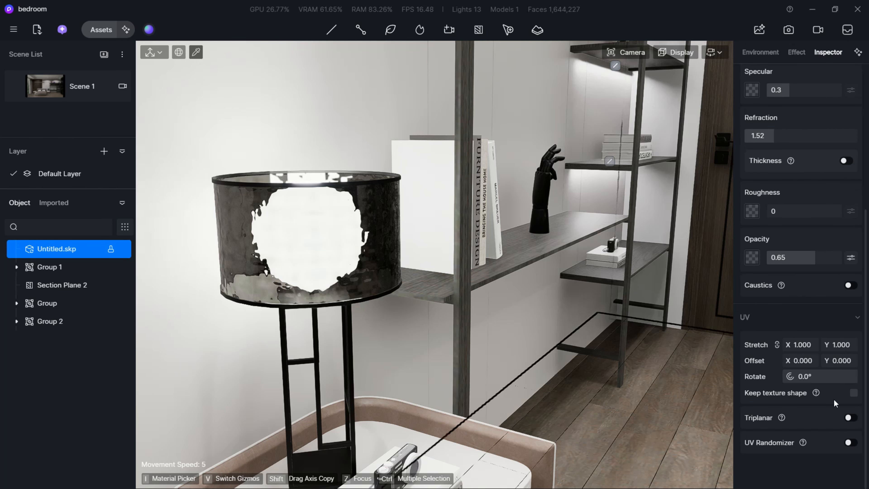
pyautogui.click(844, 161)
pyautogui.click(845, 161)
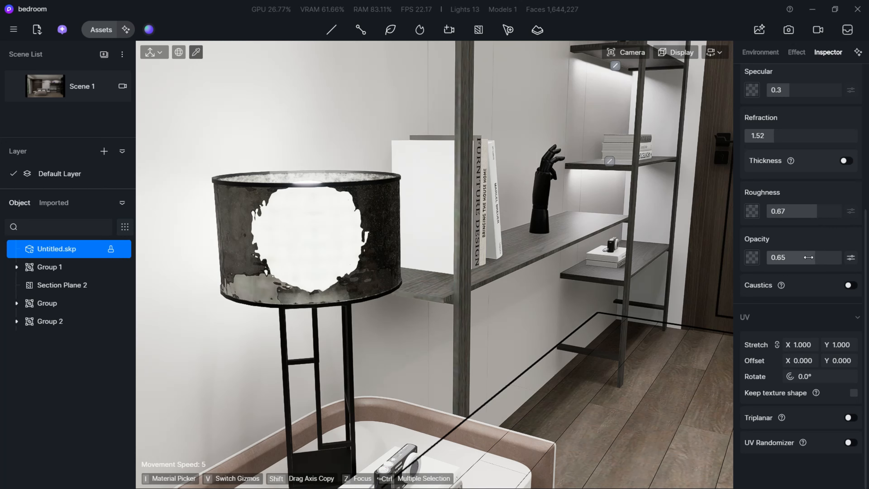
# Step: Set the lampshade material's opacity to 1 and roughness to 0.11, and return to the Scene 1 view
pyautogui.moveTo(808, 258); pyautogui.dragTo(844, 266)
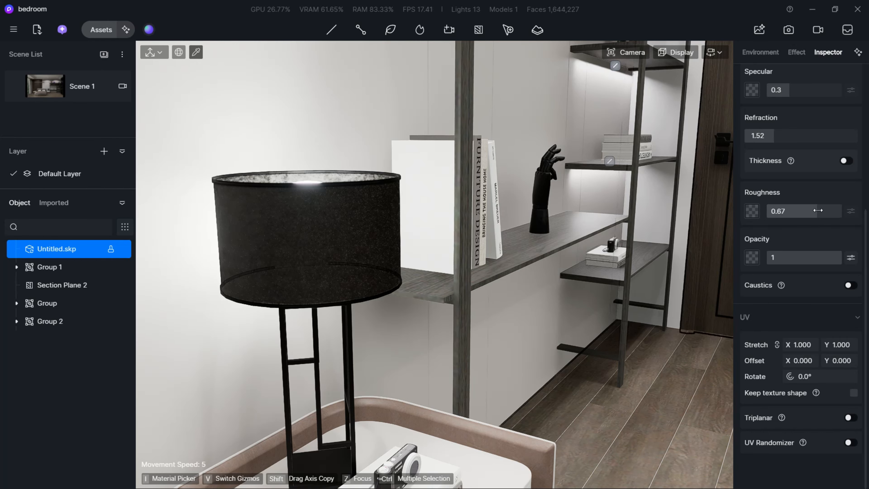
pyautogui.moveTo(793, 217); pyautogui.dragTo(777, 223)
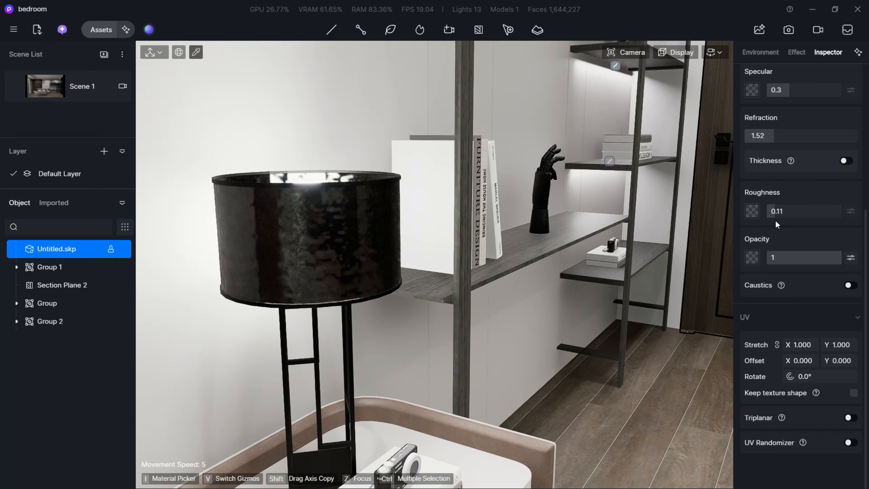
pyautogui.click(41, 86)
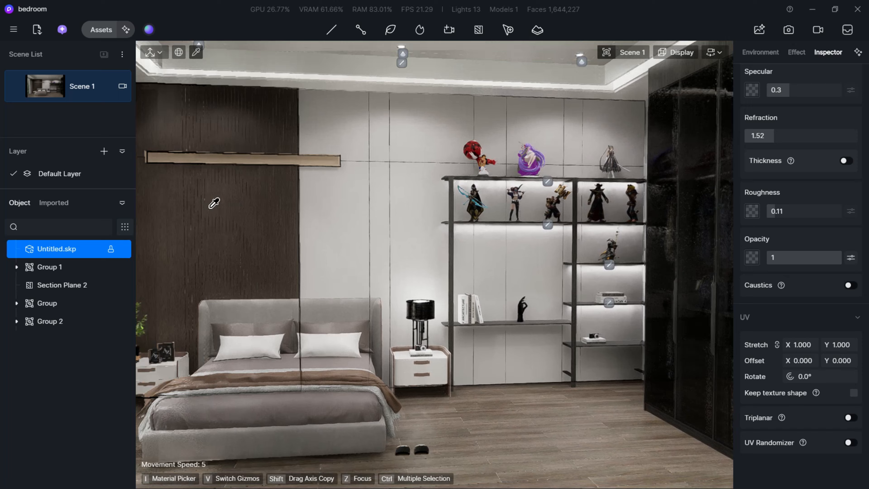
pyautogui.press('Escape')
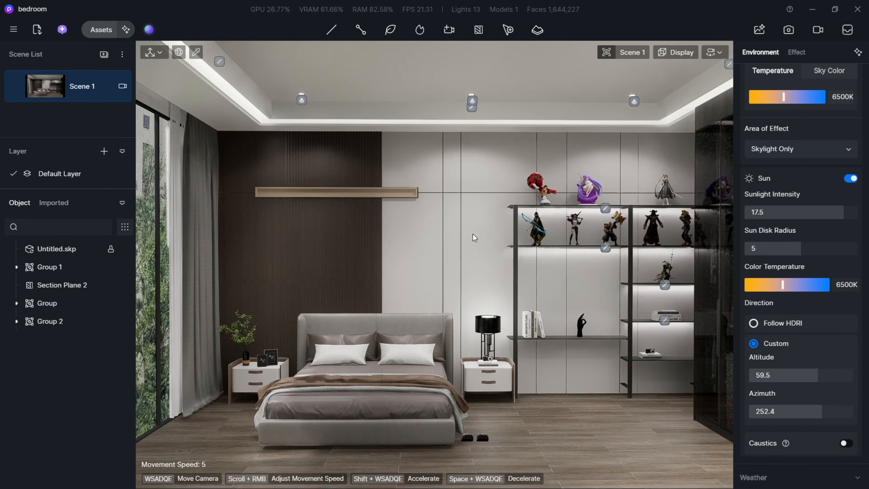
# Step: Save the project
pyautogui.hotkey('ctrl', 's')
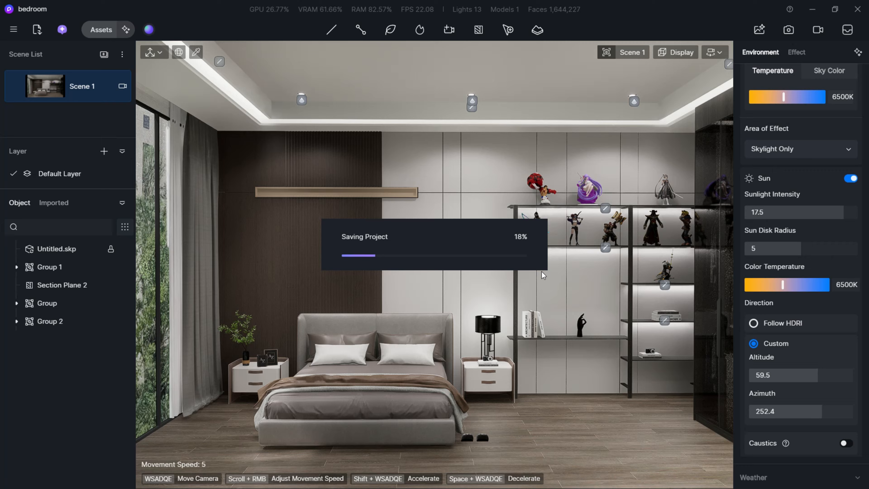
pyautogui.press('super')
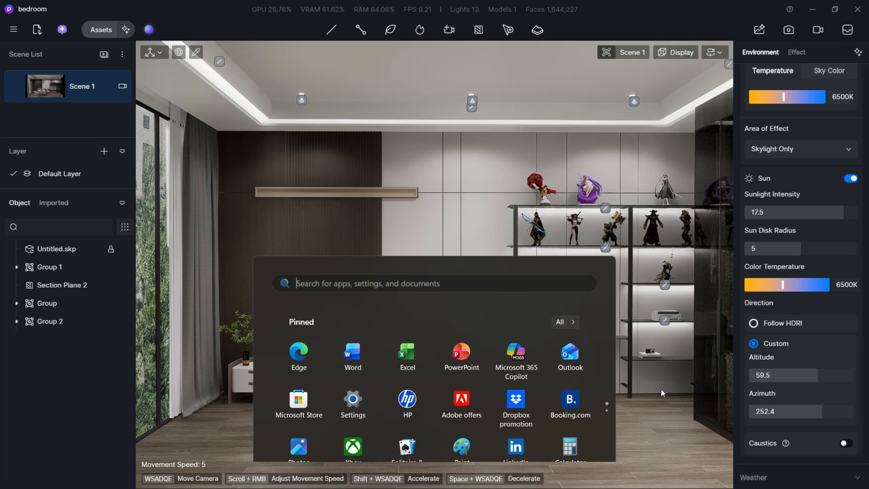
pyautogui.press('super')
# Step: Switch to SketchUp and hide the wardrobe's glass doors inside the wardrobe group
pyautogui.moveTo(506, 294)
pyautogui.mouseDown(button='right')
pyautogui.moveTo(553, 295)
pyautogui.moveTo(481, 274)
pyautogui.mouseUp(button='right')
pyautogui.hotkey('alt', 'Tab')
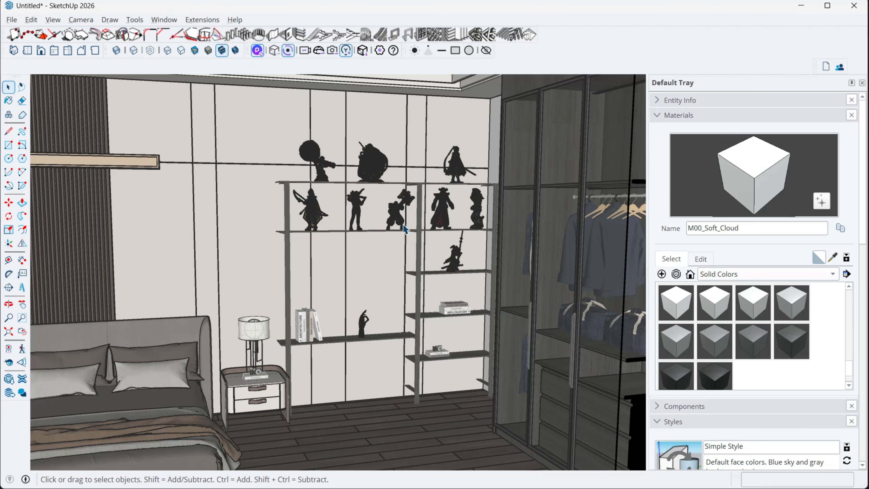
pyautogui.moveTo(465, 279)
pyautogui.keyDown('shift'); pyautogui.mouseDown(button='middle')
pyautogui.moveTo(325, 282)
pyautogui.moveTo(498, 271)
pyautogui.mouseUp(button='middle'); pyautogui.keyUp('shift')
pyautogui.scroll(2, 500, 273)
pyautogui.click(458, 250)
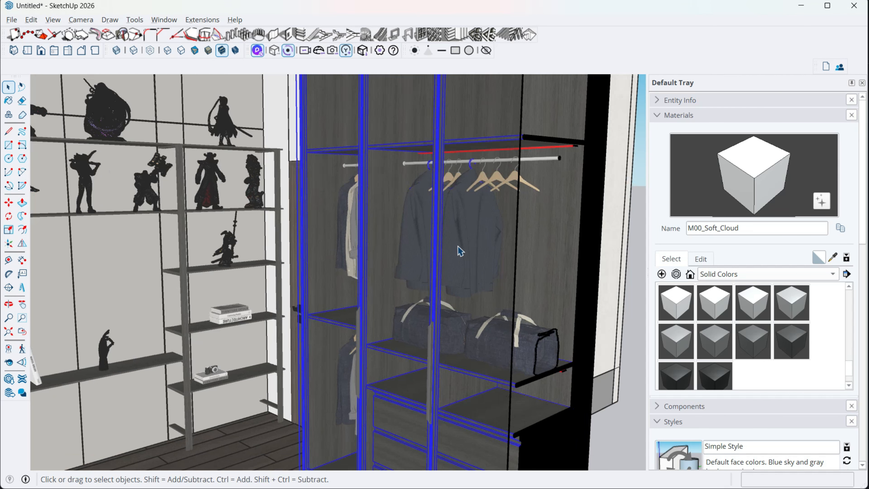
pyautogui.moveTo(458, 251); pyautogui.dragTo(435, 274, button='middle')
pyautogui.moveTo(434, 213); pyautogui.dragTo(465, 166, button='middle')
pyautogui.doubleClick(468, 182)
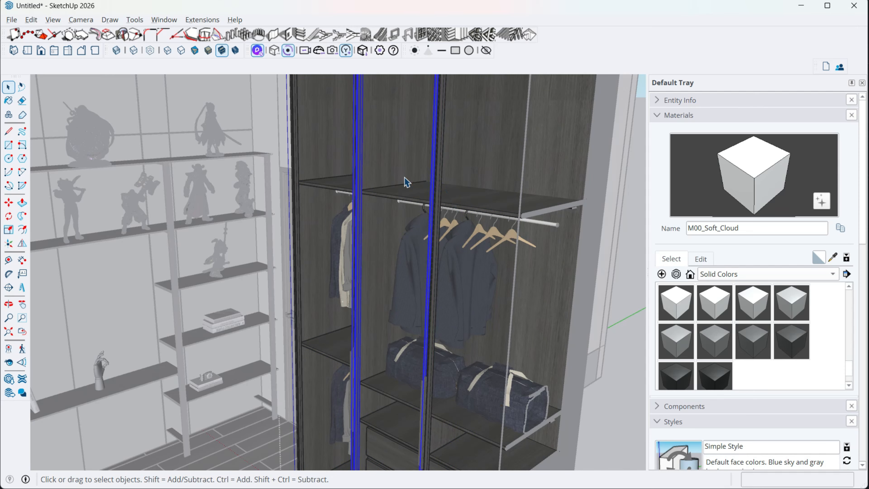
pyautogui.moveTo(473, 183)
pyautogui.mouseDown(button='middle')
pyautogui.moveTo(495, 189)
pyautogui.moveTo(501, 168)
pyautogui.mouseUp(button='middle')
pyautogui.rightClick(502, 169)
pyautogui.click(533, 203)
pyautogui.moveTo(432, 224); pyautogui.dragTo(633, 221, button='middle')
# Step: Switch back to D5 Render and paste a copy of the shelf's top strip light into the wardrobe's upper compartment
pyautogui.hotkey('alt', 'Tab')
pyautogui.press('w')
pyautogui.moveTo(220, 233); pyautogui.dragTo(297, 226, button='right')
pyautogui.scroll(1, 353, 233)
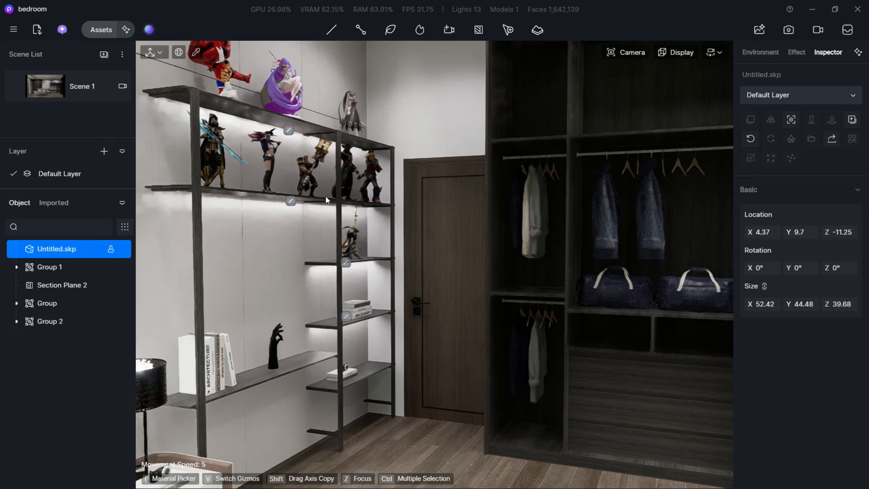
pyautogui.keyDown('alt'); pyautogui.click(346, 262); pyautogui.keyUp('alt')
pyautogui.click(288, 132)
pyautogui.hotkey('ctrl', 'c')
pyautogui.hotkey('ctrl', 'v')
pyautogui.moveTo(288, 132); pyautogui.dragTo(583, 219, button='right')
pyautogui.click(583, 221)
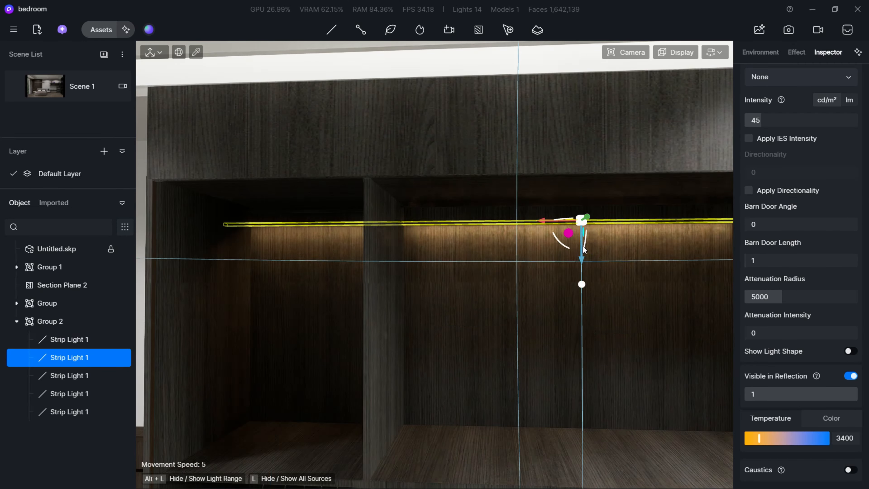
# Step: Delete the selected strip light copy and place a new strip light at the ceiling of the wardrobe's upper compartment
pyautogui.press('Delete')
pyautogui.click(331, 29)
pyautogui.click(621, 208)
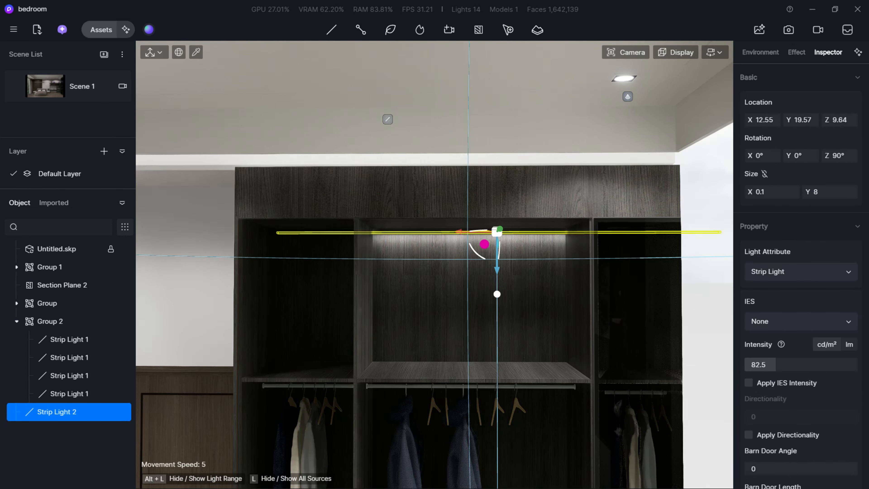
# Step: Add strip lights under the wardrobe's lower shelves above the hanging clothes, group them, and return to the Scene 1 view
pyautogui.scroll(-5, 801, 240)
pyautogui.scroll(2, 824, 196)
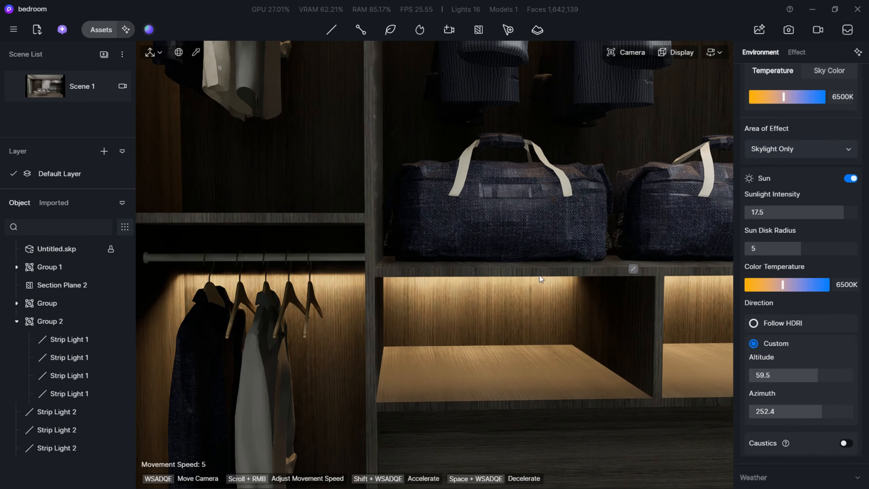
pyautogui.click(356, 277)
pyautogui.scroll(-2, 356, 280)
pyautogui.scroll(-5, 354, 280)
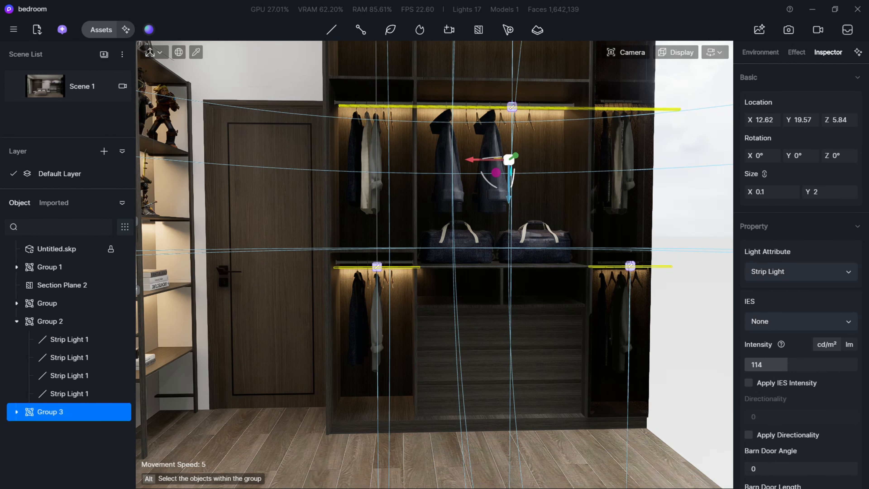
pyautogui.moveTo(548, 154); pyautogui.dragTo(696, 154, button='right')
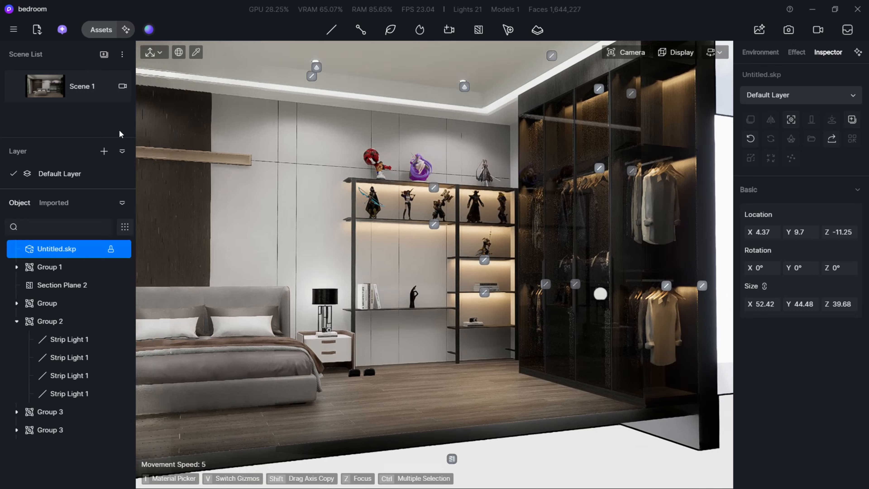
pyautogui.click(48, 88)
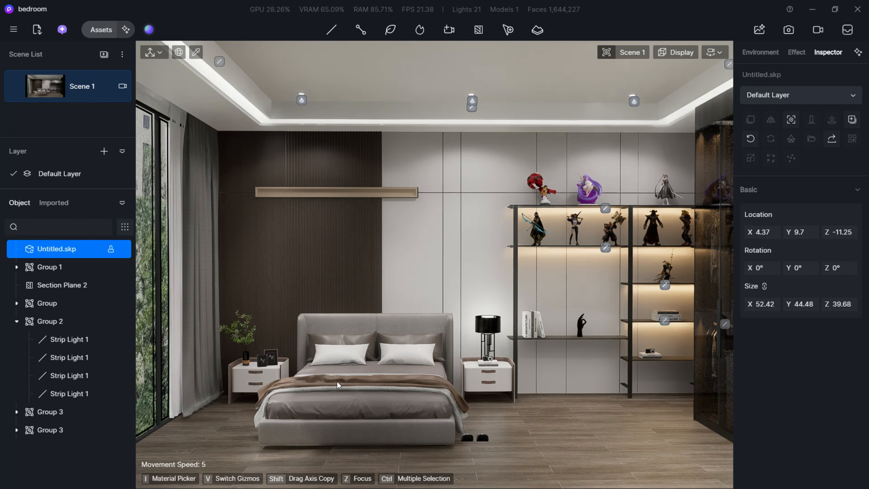
# Step: Set specular to 0 and roughness to 1 on the bed's pillow and headboard materials
pyautogui.scroll(5, 402, 376)
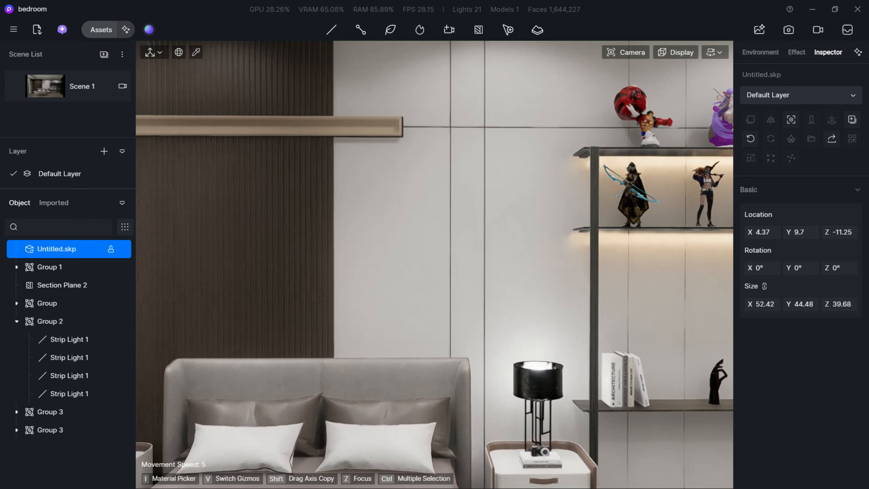
pyautogui.scroll(-4, 435, 264)
pyautogui.scroll(6, 435, 264)
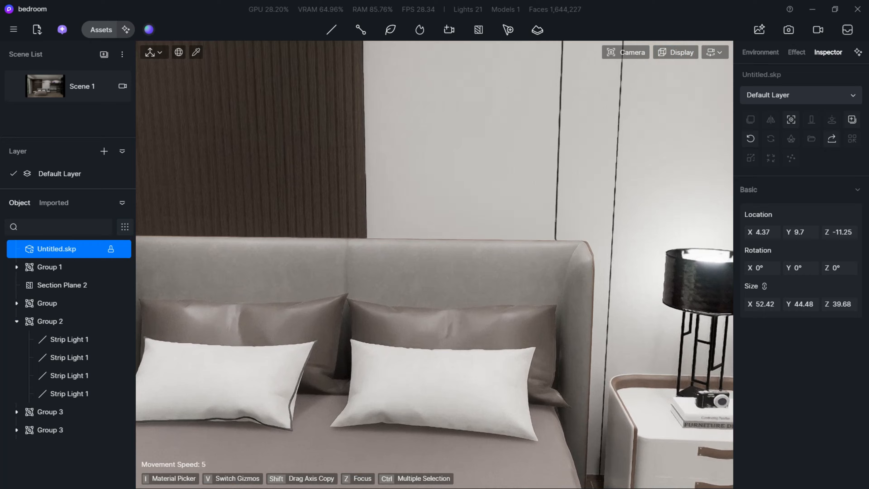
pyautogui.scroll(-4, 398, 378)
pyautogui.scroll(6, 399, 378)
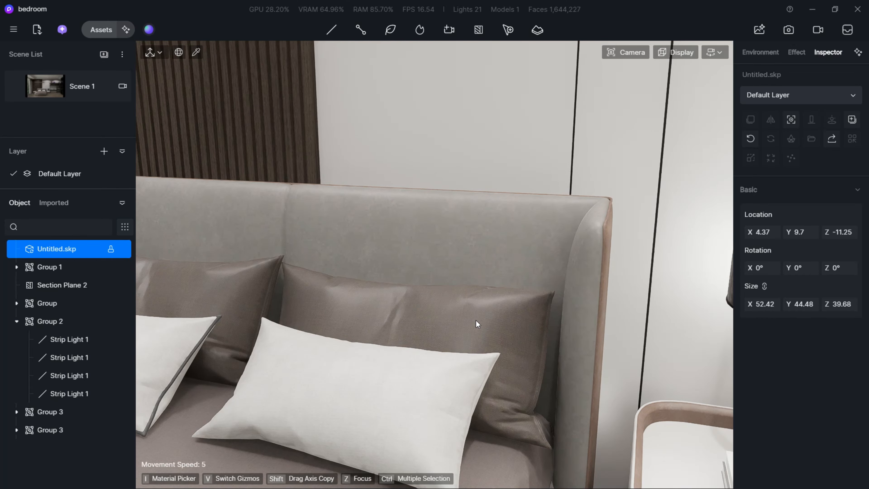
pyautogui.click(482, 317)
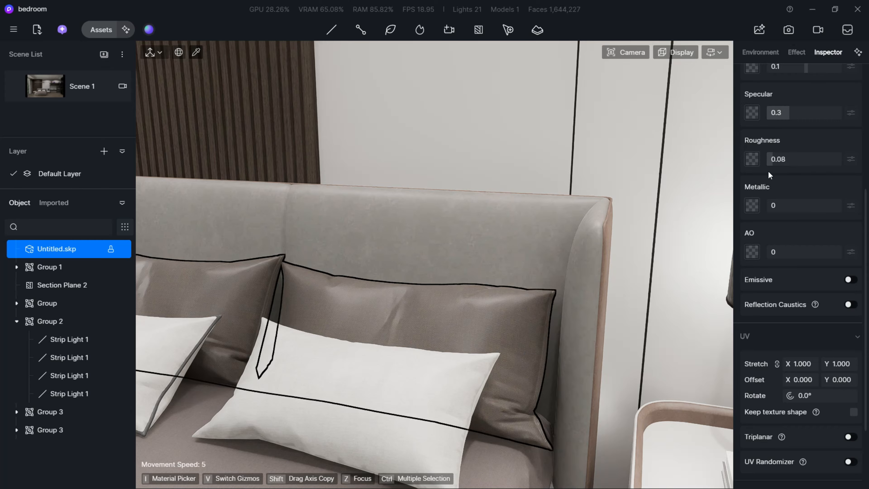
pyautogui.moveTo(769, 175); pyautogui.dragTo(769, 177)
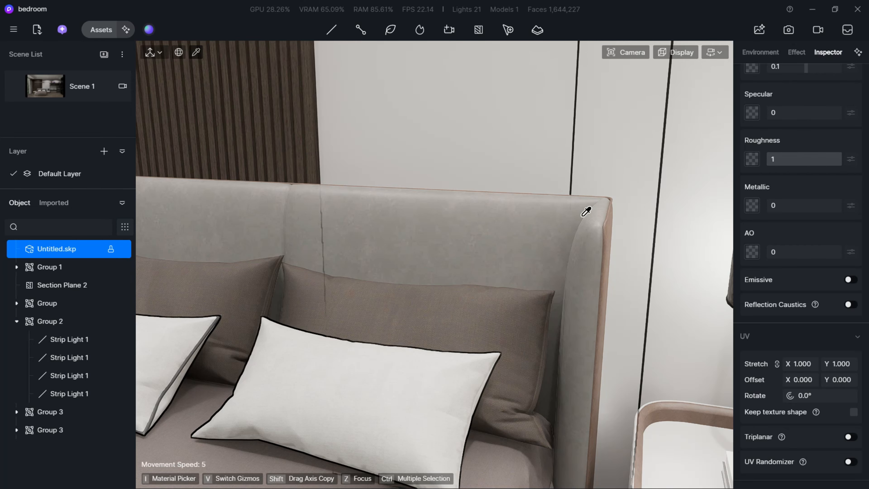
pyautogui.moveTo(794, 156); pyautogui.dragTo(842, 158)
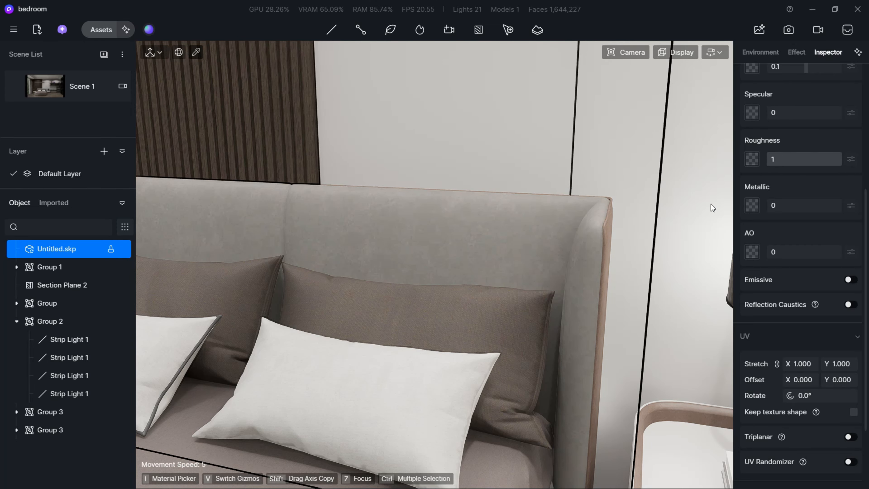
# Step: Set the brown throw blanket material's specular to 0 and roughness to 1
pyautogui.scroll(-3, 623, 249)
pyautogui.moveTo(513, 287); pyautogui.dragTo(435, 309, button='right')
pyautogui.moveTo(521, 308); pyautogui.dragTo(497, 329, button='right')
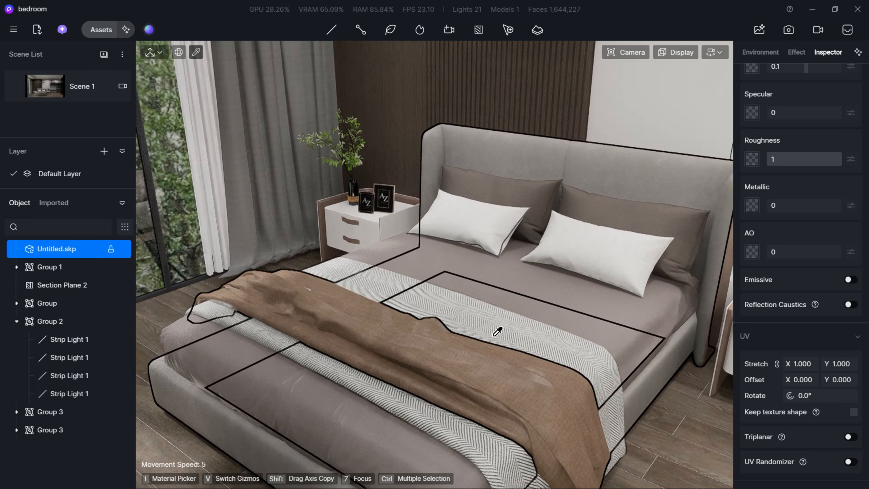
pyautogui.press('i')
pyautogui.click(486, 378)
pyautogui.moveTo(784, 117); pyautogui.dragTo(753, 118)
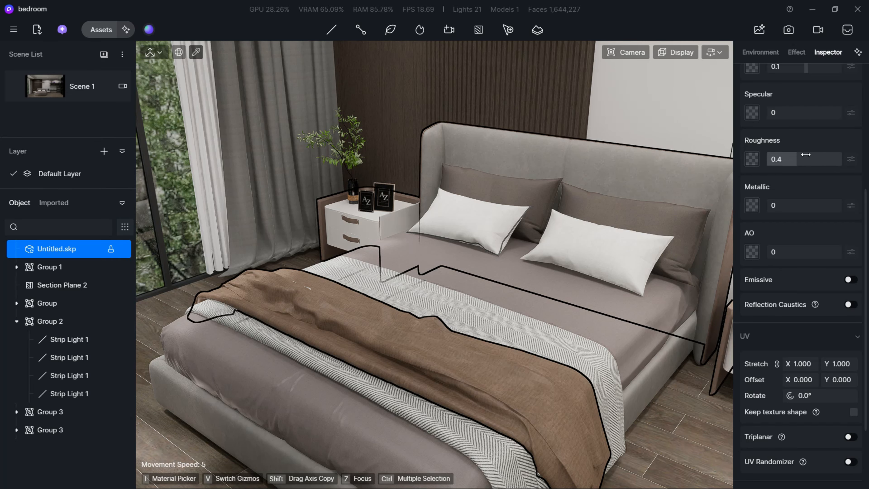
pyautogui.moveTo(787, 159); pyautogui.dragTo(868, 161)
pyautogui.press('super')
pyautogui.press('super')
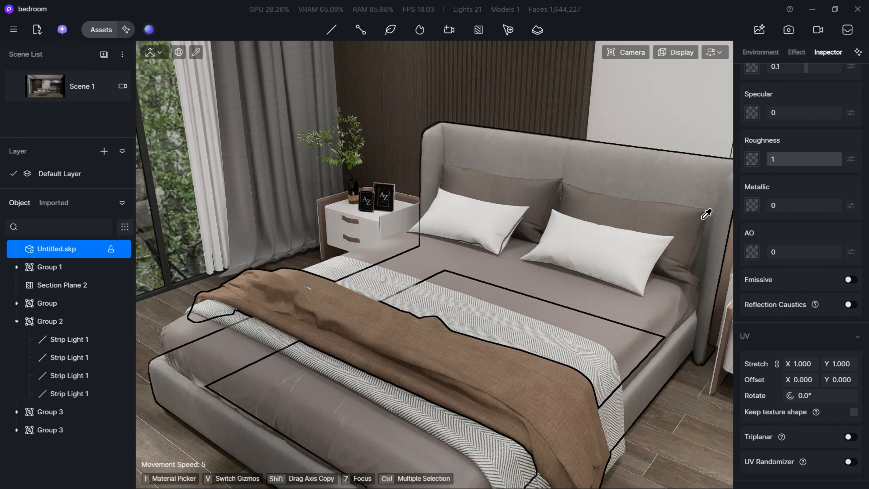
# Step: Set the mauve bed cover material's specular to 0 and roughness to 1
pyautogui.click(365, 437)
pyautogui.moveTo(788, 113); pyautogui.dragTo(762, 114)
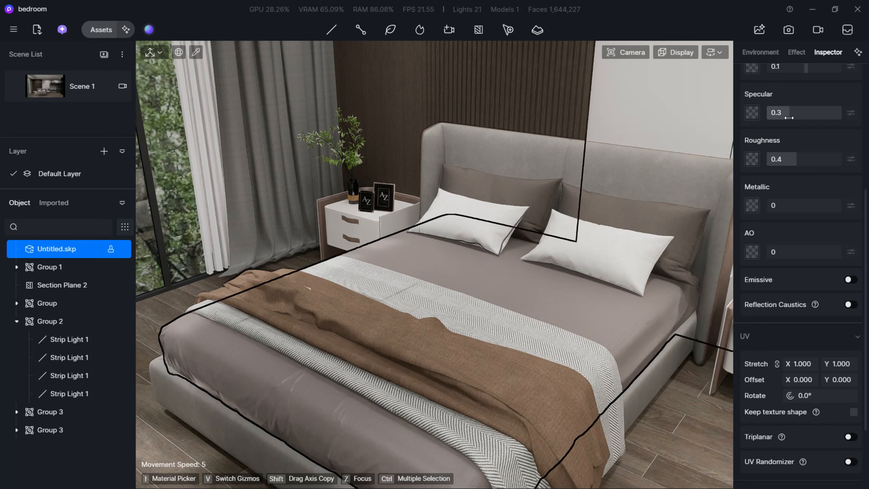
pyautogui.moveTo(800, 160); pyautogui.dragTo(850, 164)
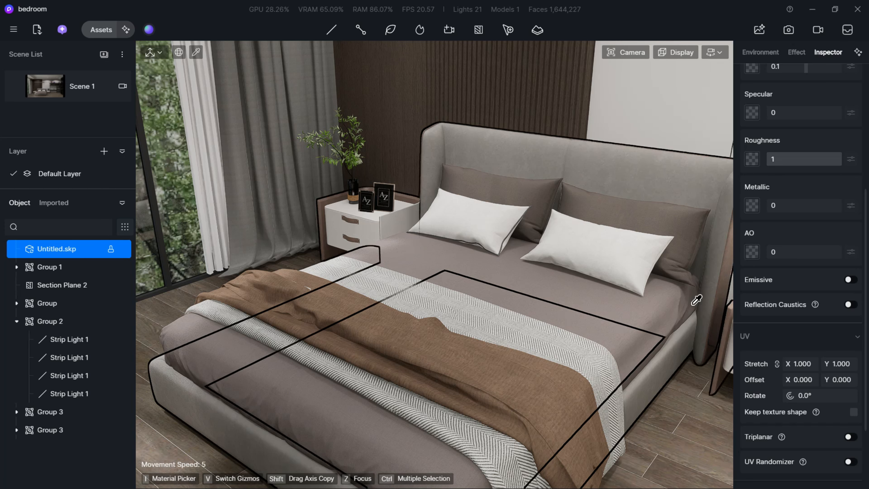
# Step: Make the front picture frame on the nightstand more reflective by lowering its material's roughness and raising its metallic value
pyautogui.moveTo(391, 368); pyautogui.dragTo(457, 322, button='right')
pyautogui.press('a')
pyautogui.press('s')
pyautogui.press('a')
pyautogui.press('d')
pyautogui.press('w')
pyautogui.press('w')
pyautogui.press('s')
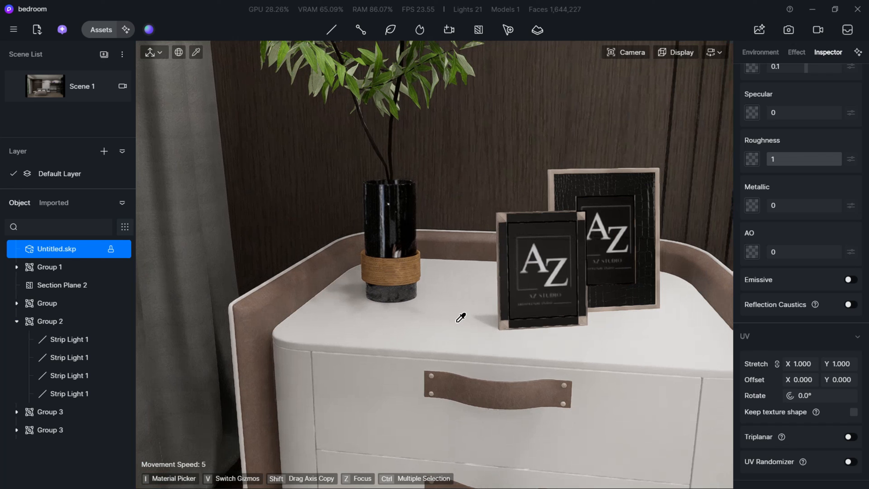
pyautogui.click(715, 206)
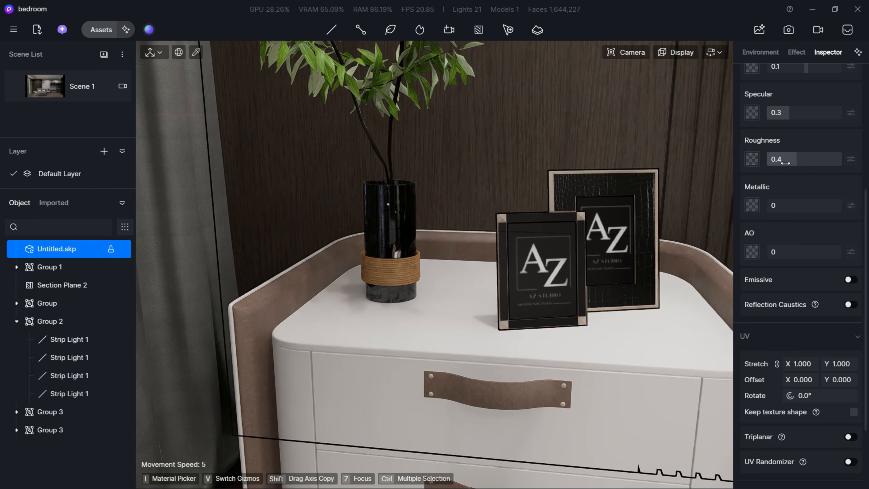
pyautogui.moveTo(785, 163); pyautogui.dragTo(771, 174)
pyautogui.moveTo(772, 205); pyautogui.dragTo(828, 206)
# Step: Set the rear picture frame material's specular to 0.14, roughness to 0.22 and metallic to 0.54
pyautogui.click(638, 174)
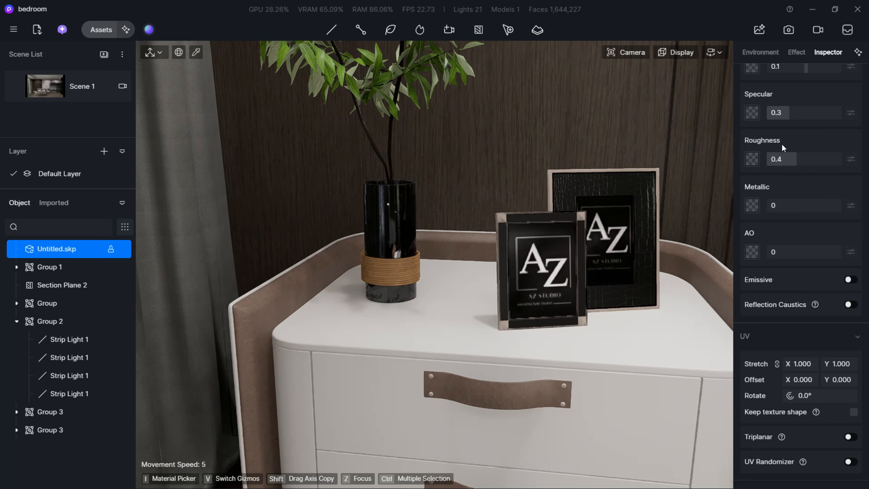
pyautogui.moveTo(782, 120)
pyautogui.mouseDown()
pyautogui.moveTo(772, 125)
pyautogui.moveTo(780, 126)
pyautogui.mouseUp()
pyautogui.moveTo(779, 167); pyautogui.dragTo(777, 167)
pyautogui.moveTo(779, 206); pyautogui.dragTo(799, 206)
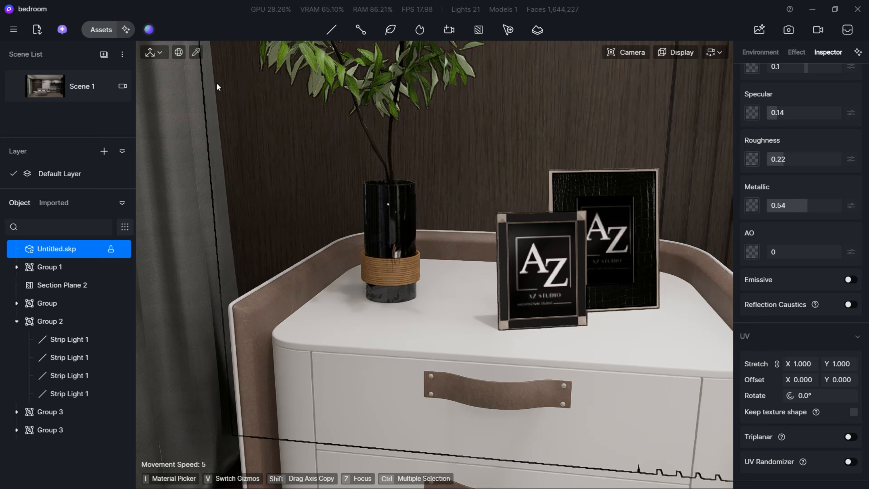
# Step: Open the asset library and search its materials for GLASS
pyautogui.click(101, 30)
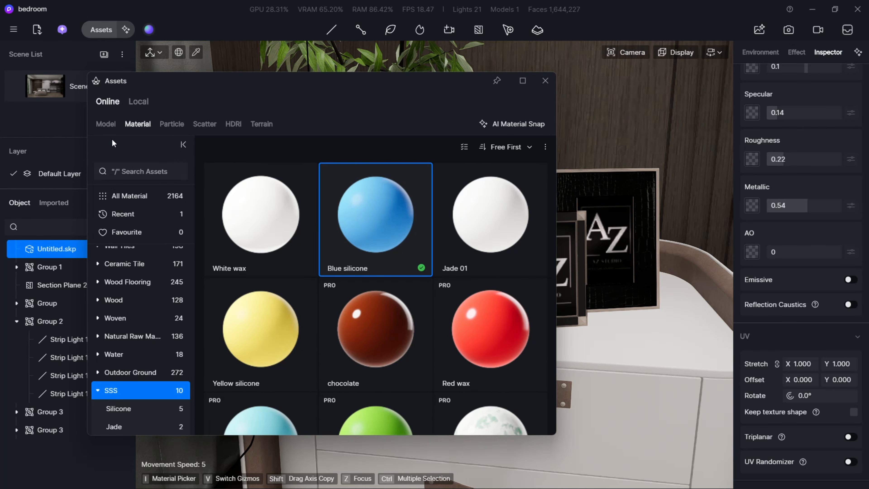
pyautogui.click(131, 178)
pyautogui.write('GL')
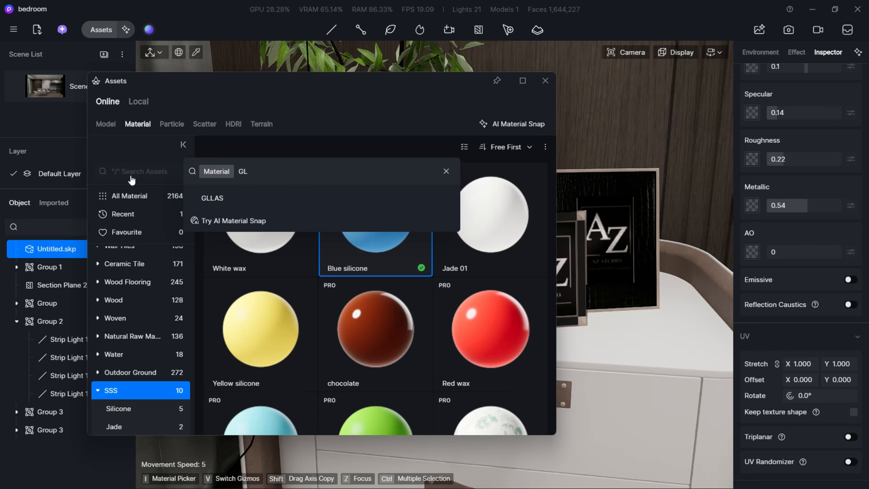
pyautogui.write("ASS'")
pyautogui.press('Return')
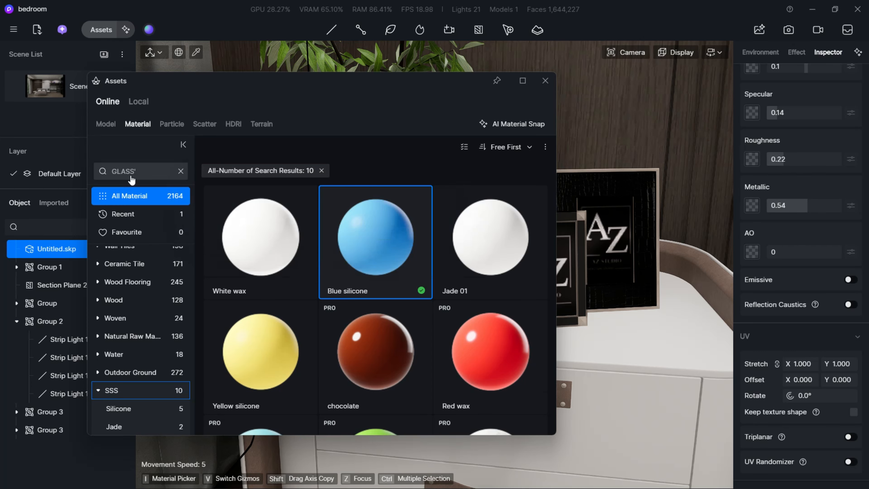
pyautogui.scroll(6, 139, 268)
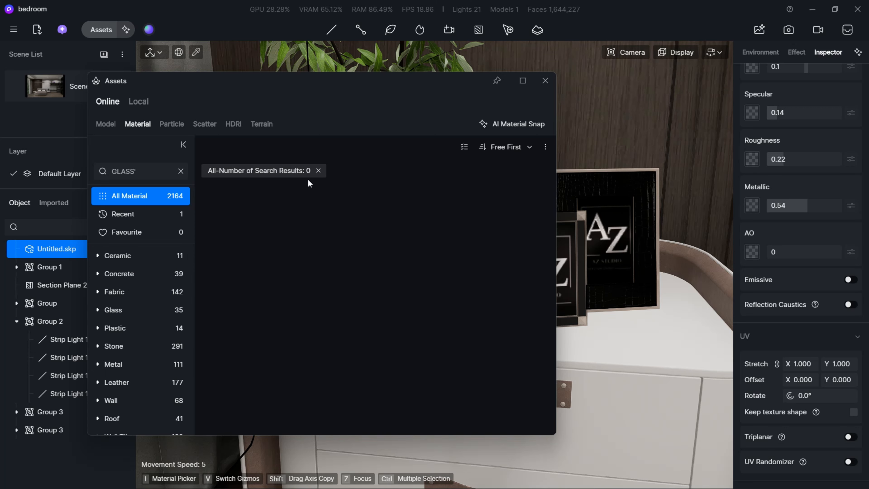
pyautogui.click(318, 171)
pyautogui.click(145, 172)
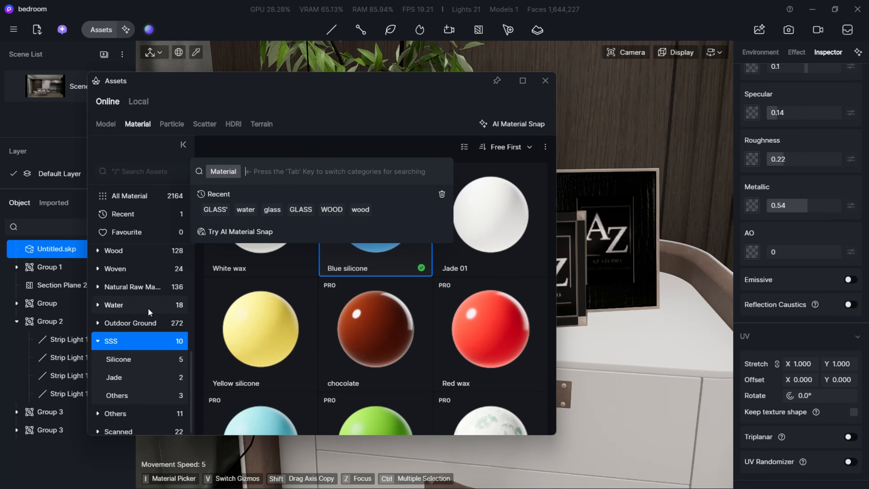
pyautogui.click(293, 210)
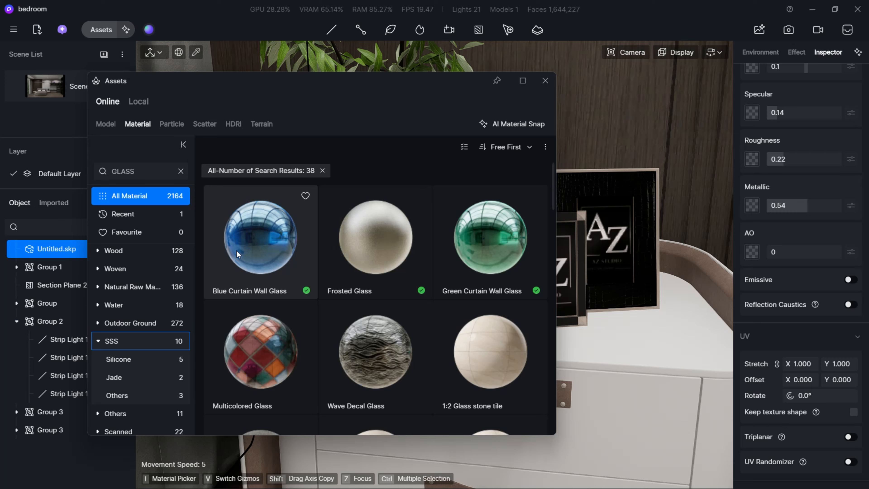
# Step: Apply the Blue Curtain Wall Glass material to the vase on the nightstand, keeping the asset library clear of the vase
pyautogui.click(236, 250)
pyautogui.moveTo(360, 91); pyautogui.dragTo(161, 204)
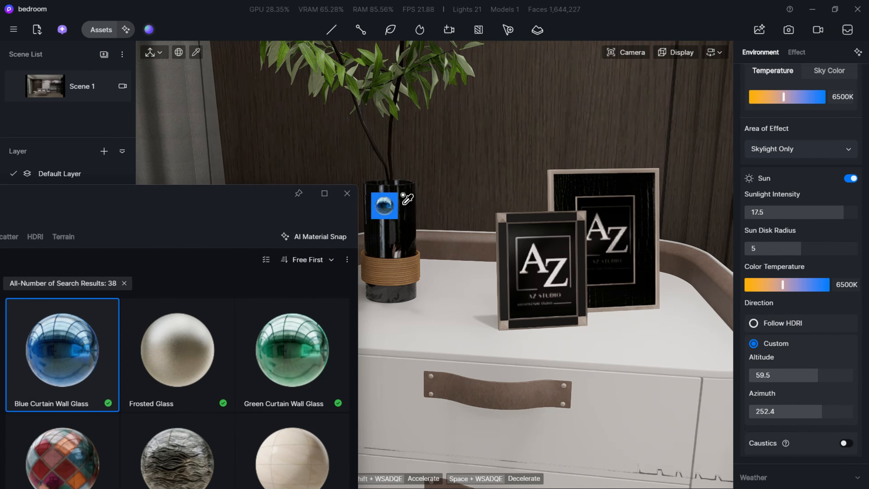
pyautogui.click(394, 197)
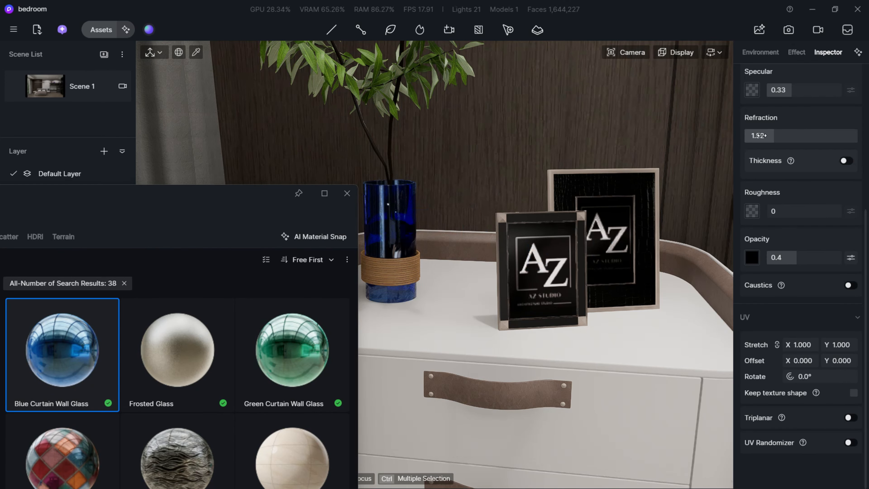
# Step: Set the vase glass material's base color to white and close the asset library
pyautogui.scroll(2, 753, 154)
pyautogui.click(752, 161)
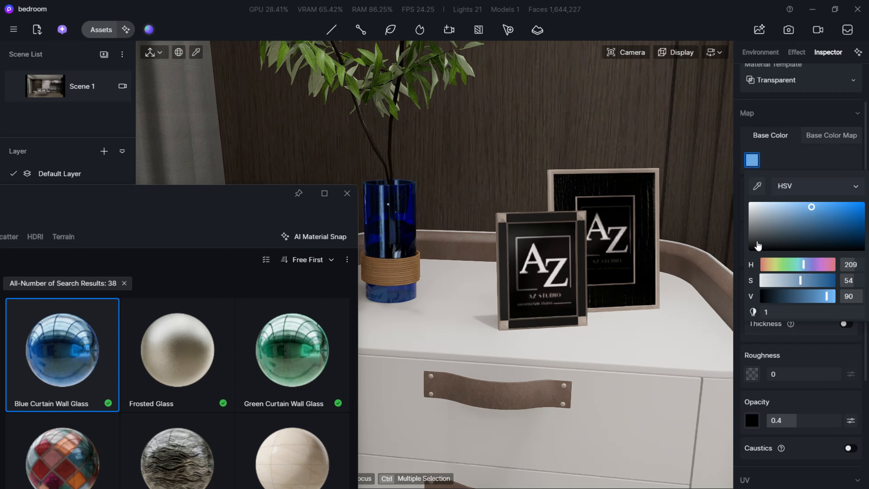
pyautogui.moveTo(754, 226); pyautogui.dragTo(722, 202)
pyautogui.rightClick(412, 225)
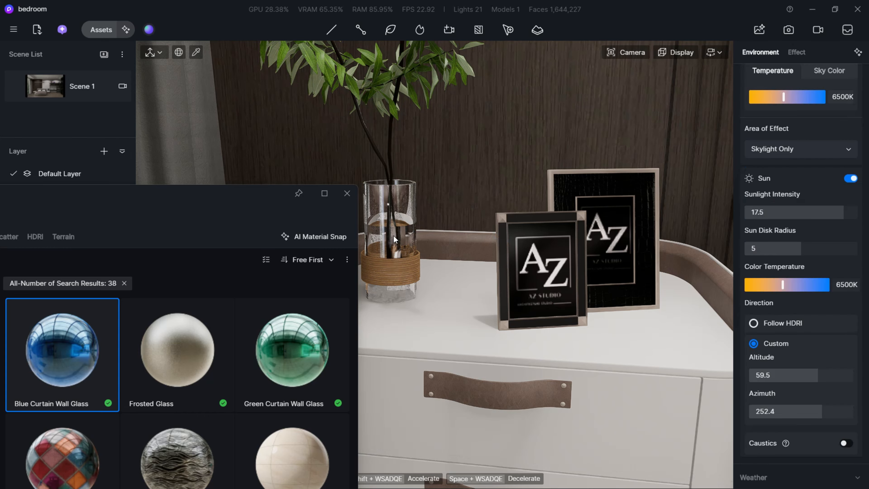
pyautogui.moveTo(393, 236); pyautogui.dragTo(407, 232, button='right')
pyautogui.moveTo(358, 195); pyautogui.dragTo(356, 195)
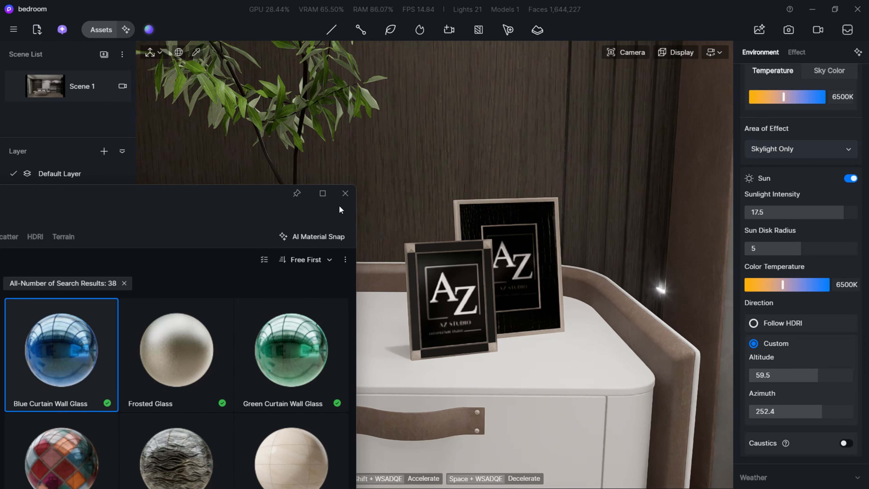
pyautogui.click(345, 193)
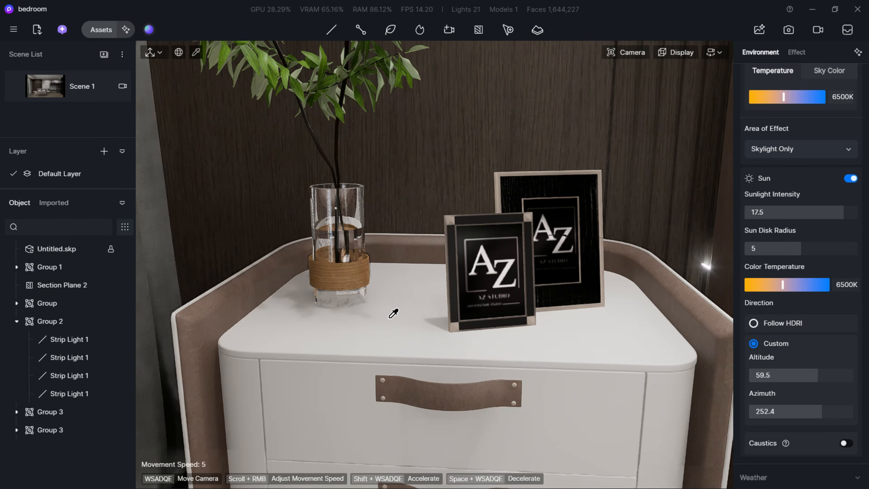
# Step: Set the nightstand's off-white surface material to specular 0.11 and roughness 0.09
pyautogui.click(394, 313)
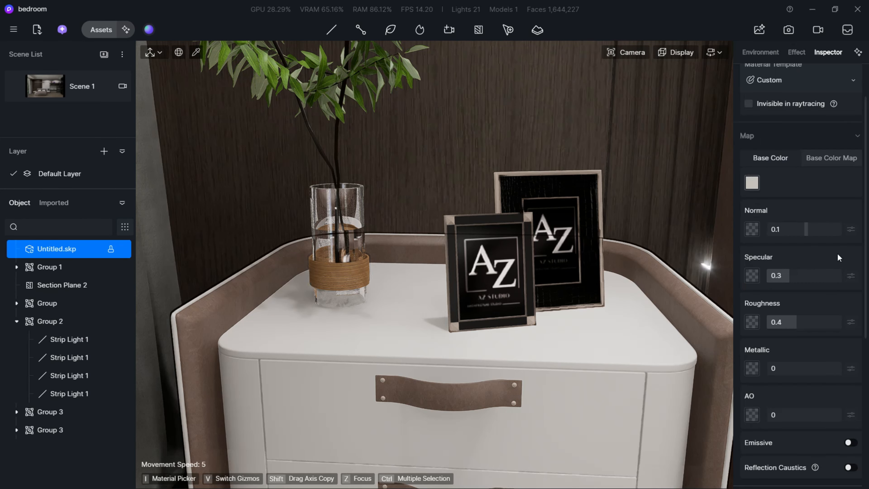
pyautogui.moveTo(777, 284); pyautogui.dragTo(775, 283)
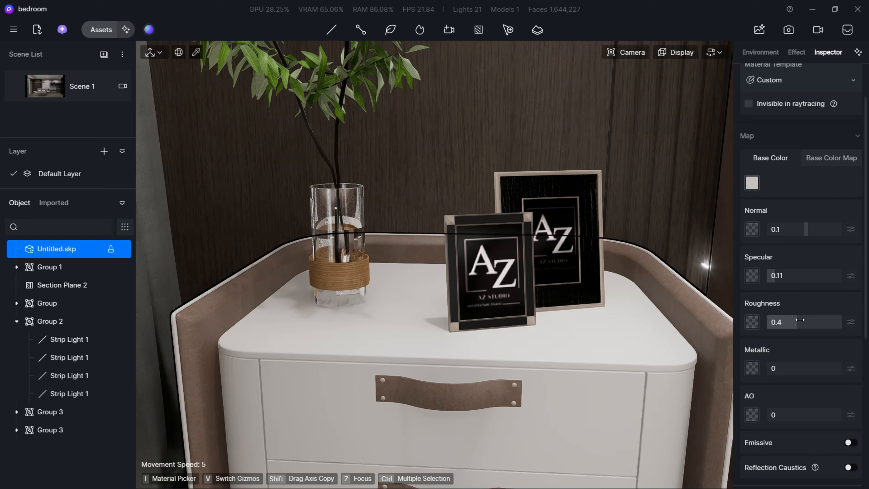
pyautogui.moveTo(813, 319); pyautogui.dragTo(786, 332)
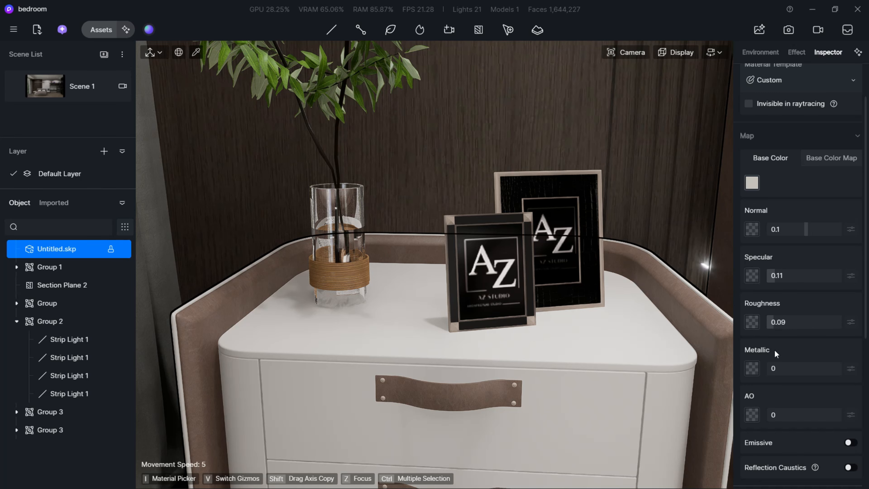
# Step: Set the nightstand's off-white surface material to metallic 0.36 and return to the Scene 1 view
pyautogui.moveTo(782, 368); pyautogui.dragTo(795, 369)
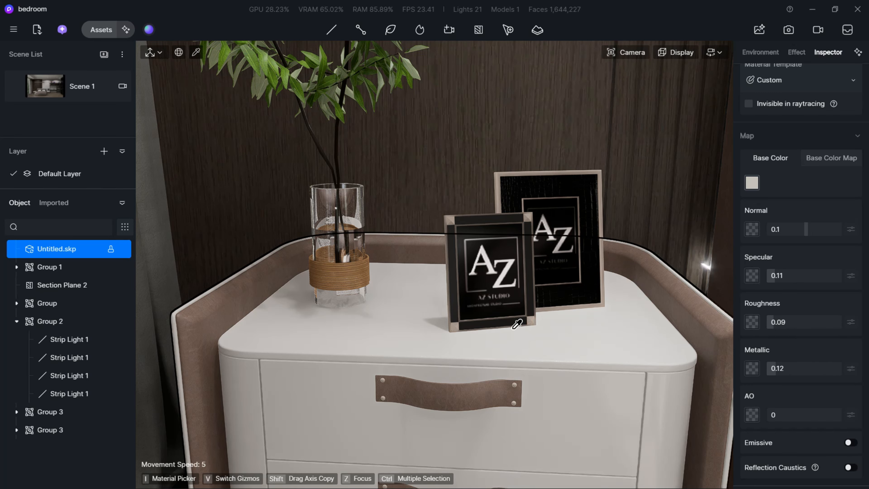
pyautogui.scroll(3, 517, 324)
pyautogui.scroll(-4, 523, 324)
pyautogui.moveTo(480, 350); pyautogui.dragTo(328, 394, button='right')
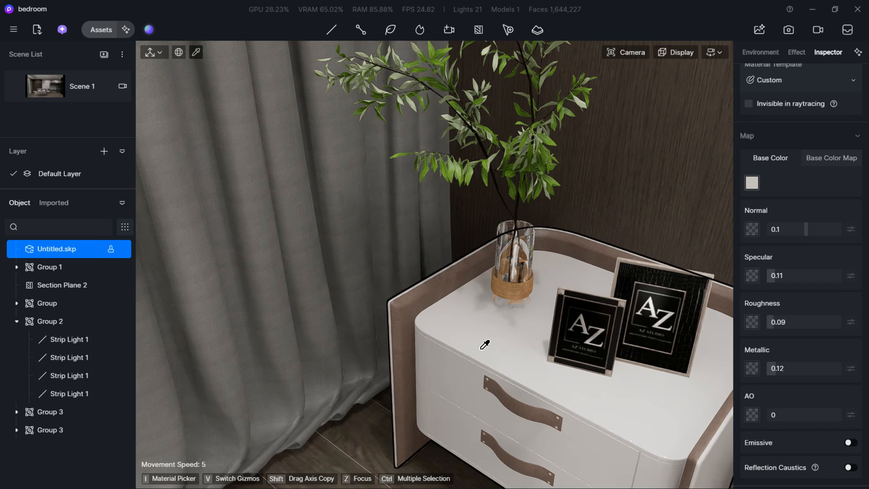
pyautogui.moveTo(779, 370); pyautogui.dragTo(782, 370)
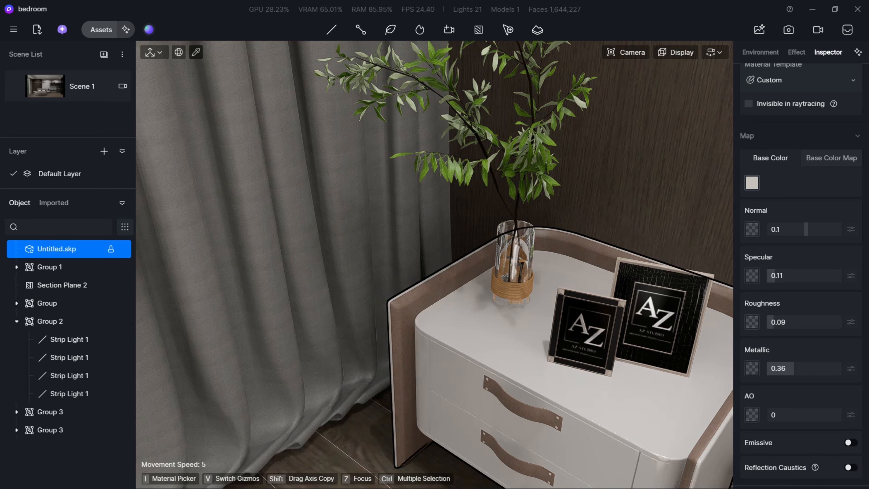
pyautogui.scroll(3, 575, 370)
pyautogui.scroll(-4, 575, 370)
pyautogui.moveTo(575, 370); pyautogui.dragTo(677, 405, button='right')
pyautogui.press('s')
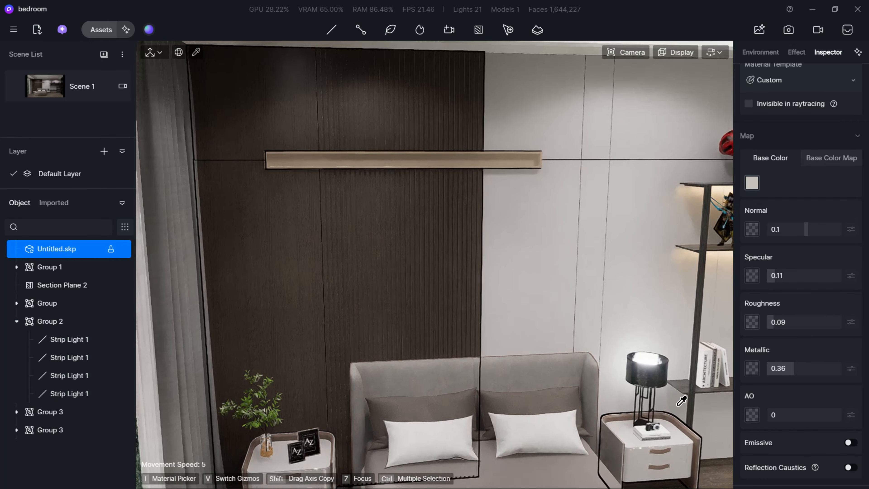
pyautogui.click(47, 82)
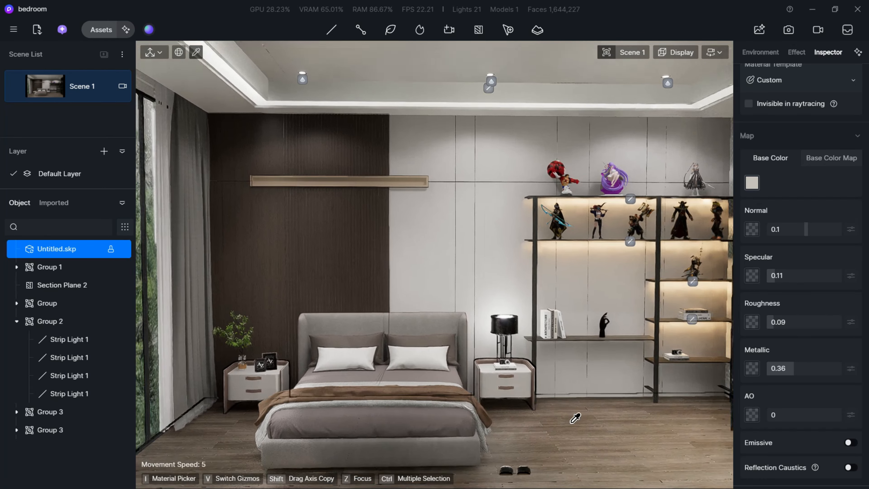
# Step: Set the wood floor material's specular to 0.14, roughness to 0.17 and metallic to 0.04
pyautogui.press('w')
pyautogui.moveTo(582, 439)
pyautogui.mouseDown(button='right')
pyautogui.moveTo(599, 479)
pyautogui.moveTo(650, 445)
pyautogui.moveTo(579, 441)
pyautogui.mouseUp(button='right')
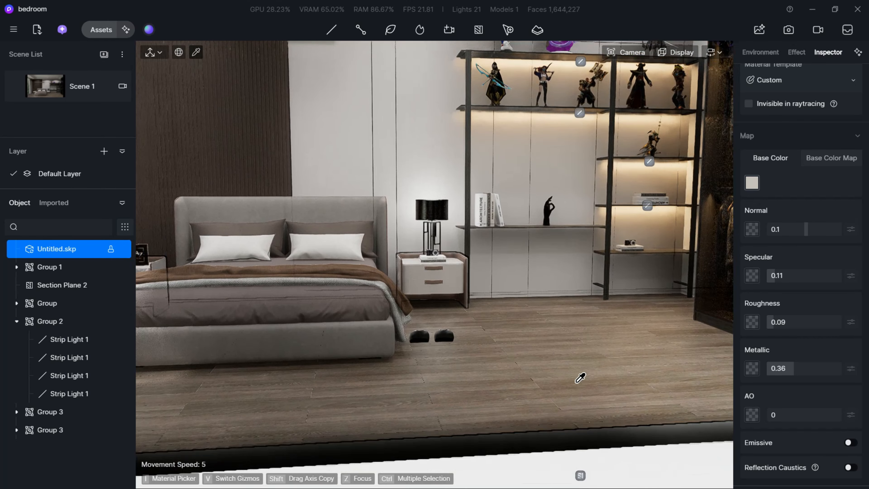
pyautogui.click(581, 344)
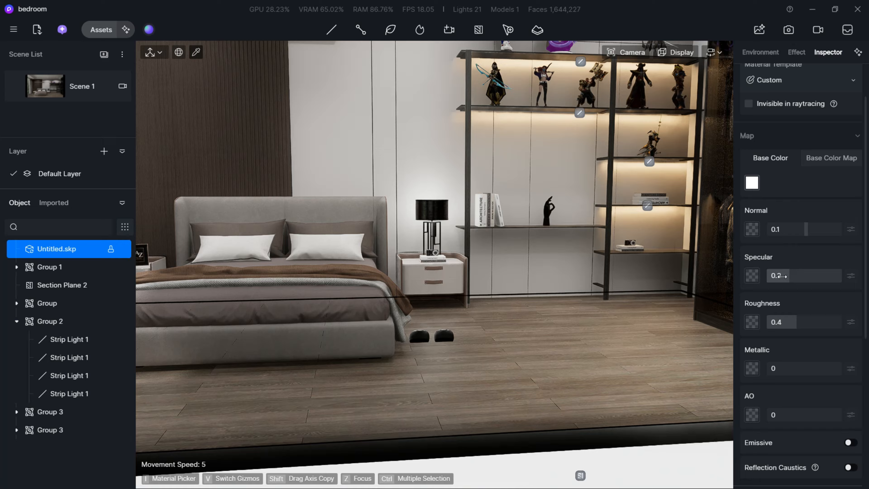
pyautogui.moveTo(777, 328); pyautogui.dragTo(775, 329)
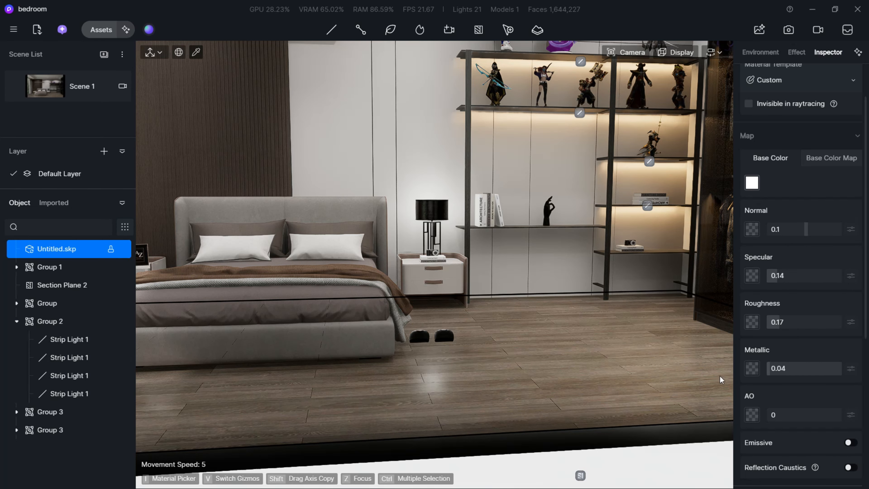
# Step: Check the floor reflections, set the floor material's metallic to 0, and return to the Scene 1 view with nothing selected
pyautogui.moveTo(720, 379); pyautogui.dragTo(633, 363, button='right')
pyautogui.press('a')
pyautogui.press('w')
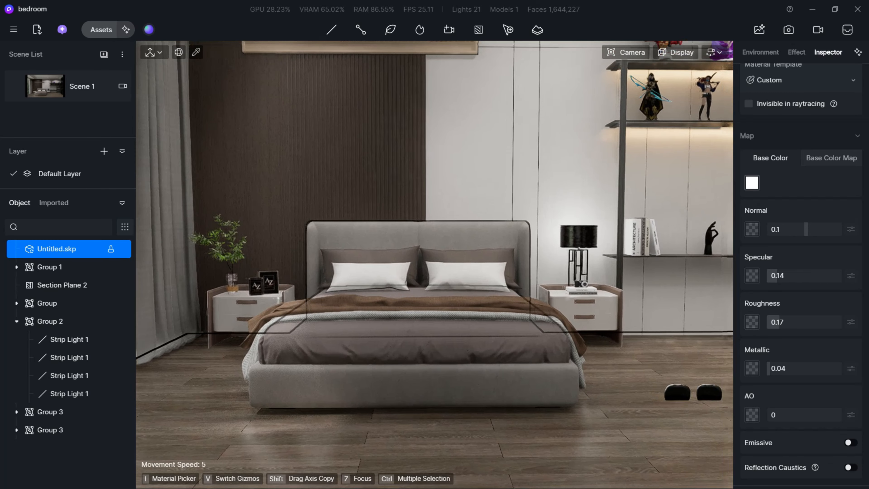
pyautogui.press('s')
pyautogui.moveTo(441, 400); pyautogui.dragTo(451, 371, button='right')
pyautogui.press('w')
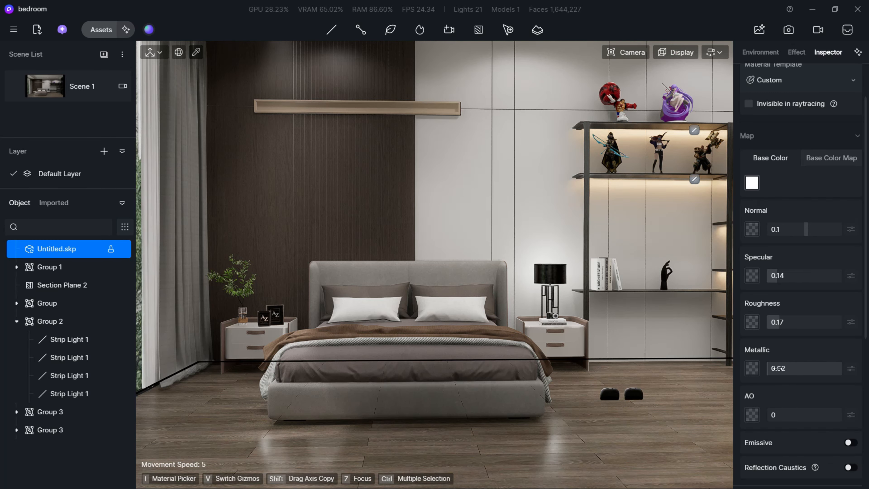
pyautogui.moveTo(778, 368); pyautogui.dragTo(738, 390)
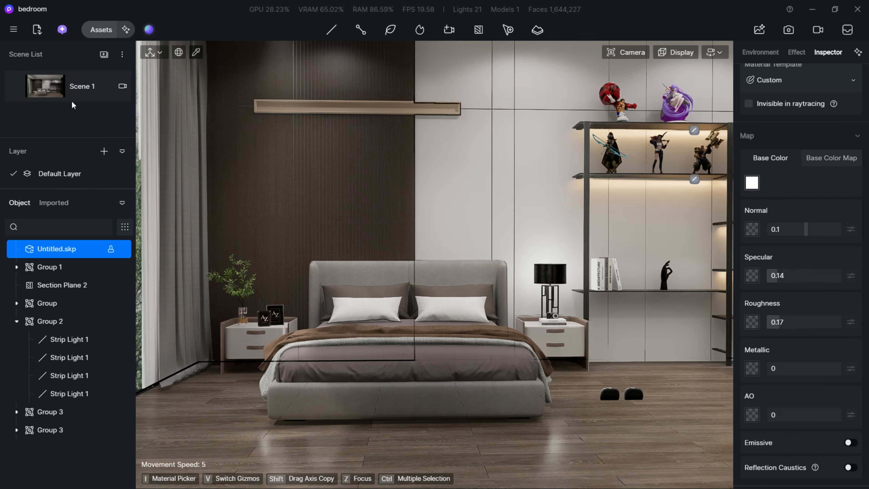
pyautogui.click(83, 86)
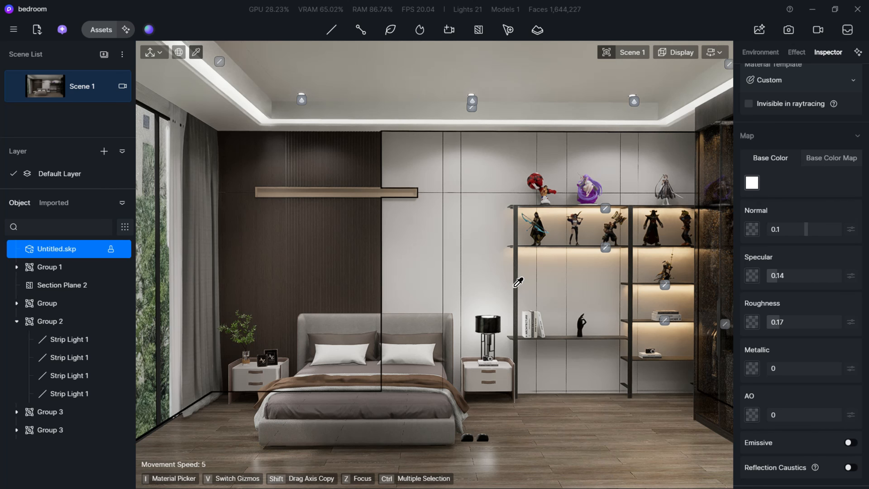
pyautogui.press('Escape')
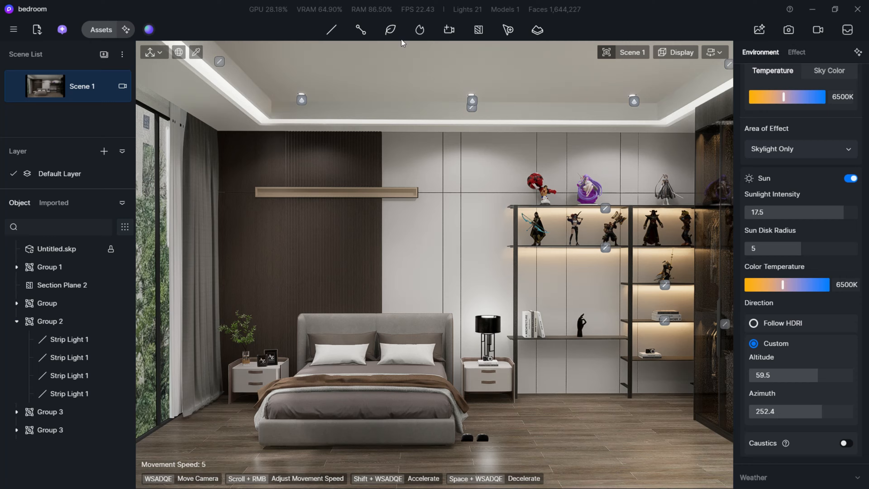
# Step: Place a rectangle light below the ceiling at X 16.13, Y 10.17, Z 10.28 and enlarge it to 20.28 by 20.28
pyautogui.moveTo(340, 37)
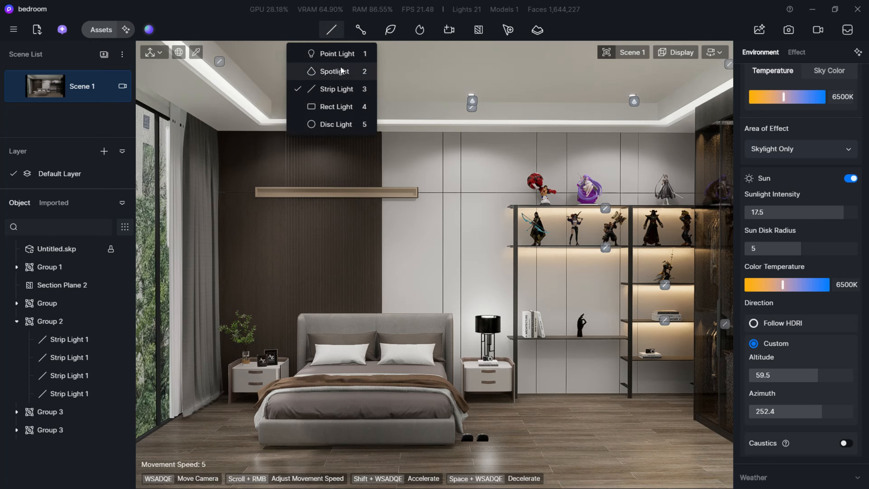
pyautogui.click(334, 108)
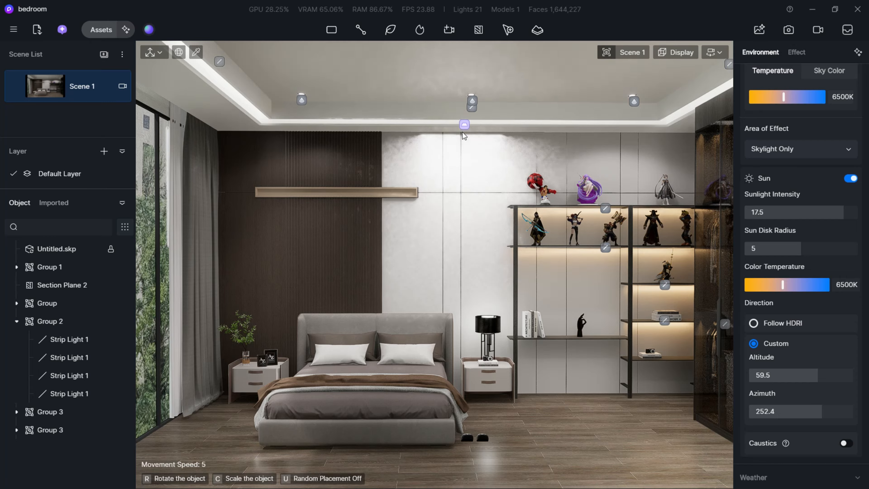
pyautogui.click(468, 140)
pyautogui.click(462, 131)
pyautogui.moveTo(462, 112); pyautogui.dragTo(467, 81)
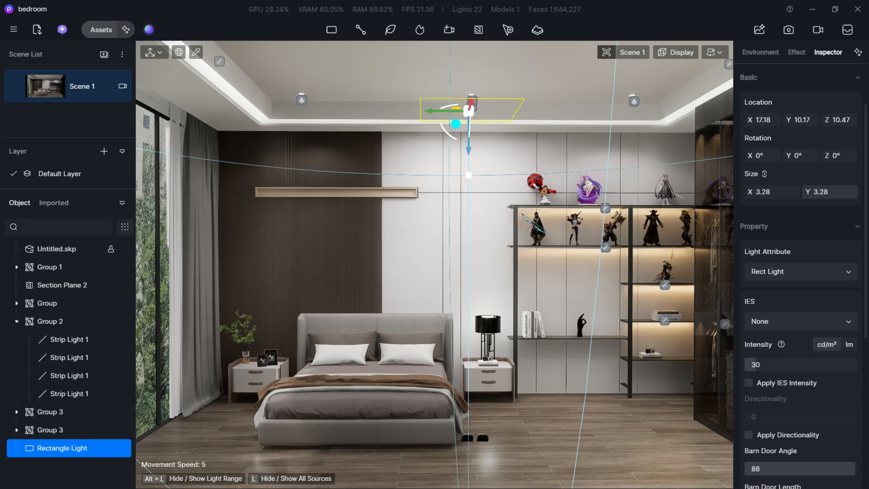
pyautogui.moveTo(830, 192)
pyautogui.mouseDown()
pyautogui.moveTo(856, 192)
pyautogui.moveTo(847, 191)
pyautogui.mouseUp()
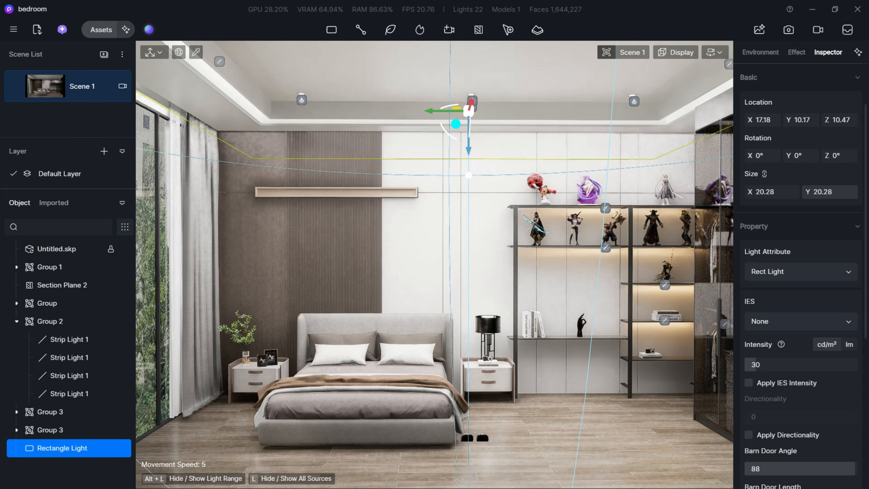
pyautogui.moveTo(472, 99); pyautogui.dragTo(470, 150)
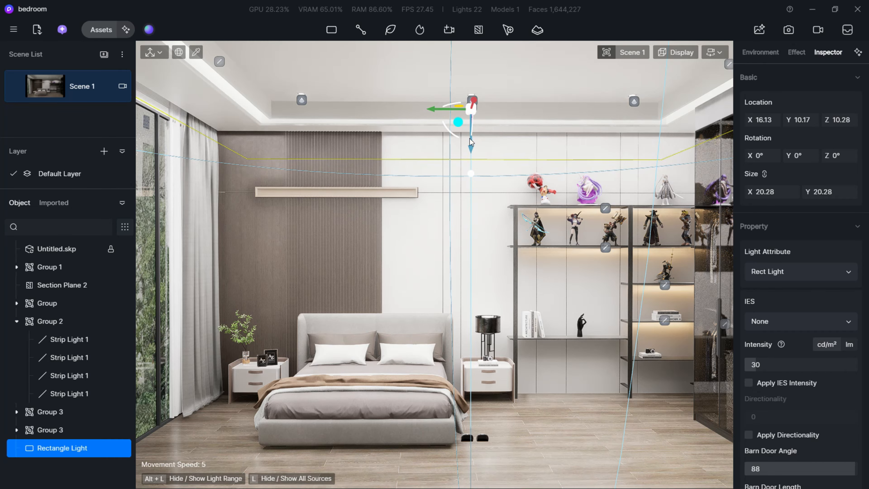
# Step: Unlink the rectangle light's proportions and resize it to X 13.28 and Y 32.28
pyautogui.scroll(3, 471, 145)
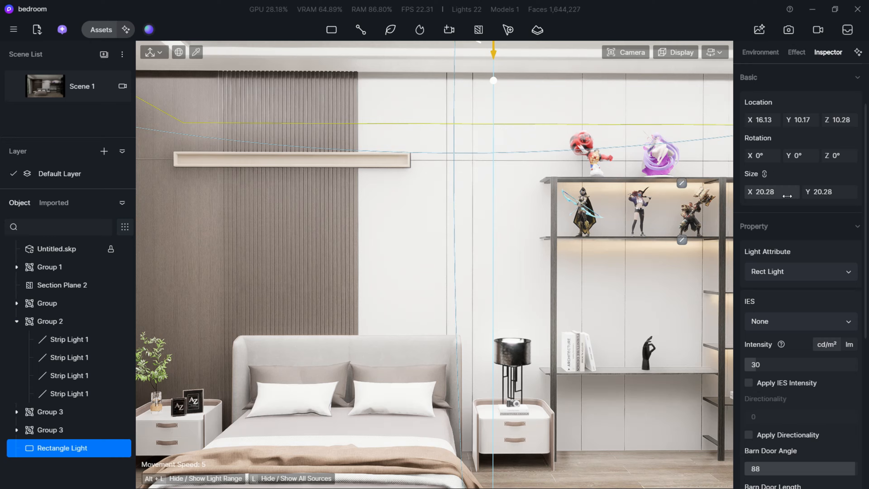
pyautogui.moveTo(825, 192)
pyautogui.mouseDown()
pyautogui.moveTo(780, 193)
pyautogui.moveTo(828, 191)
pyautogui.mouseUp()
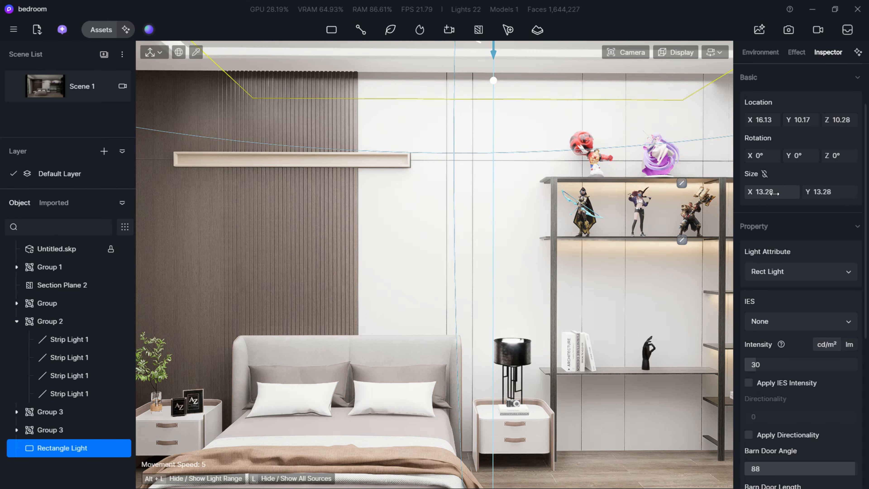
pyautogui.moveTo(780, 191)
pyautogui.mouseDown()
pyautogui.moveTo(753, 192)
pyautogui.moveTo(775, 192)
pyautogui.mouseUp()
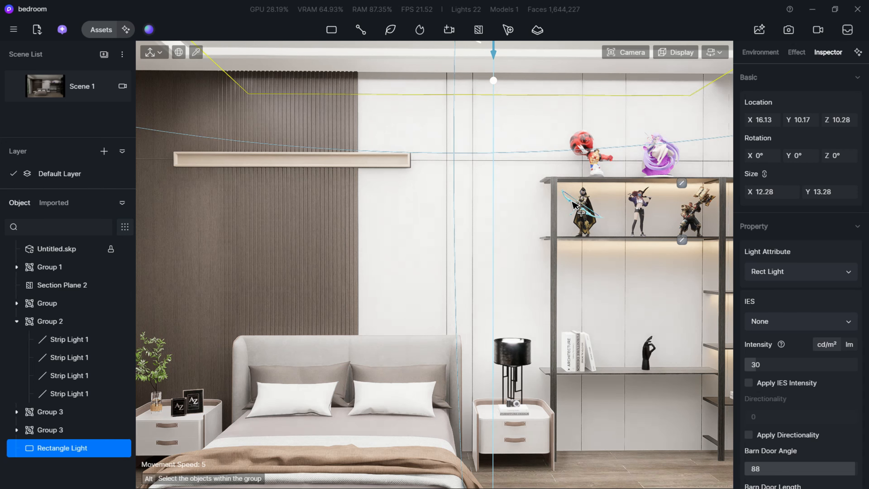
pyautogui.hotkey('ctrl', 'z')
pyautogui.moveTo(830, 192); pyautogui.dragTo(856, 192)
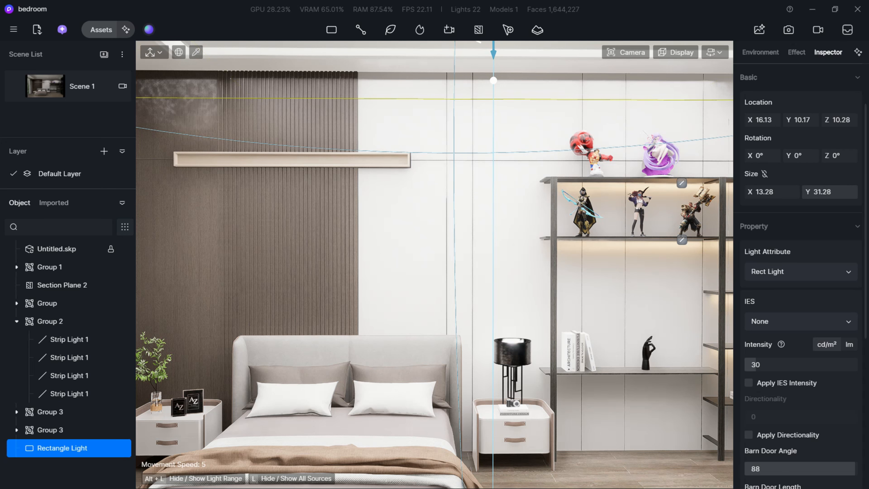
pyautogui.scroll(-3, 638, 193)
pyautogui.scroll(-2, 638, 193)
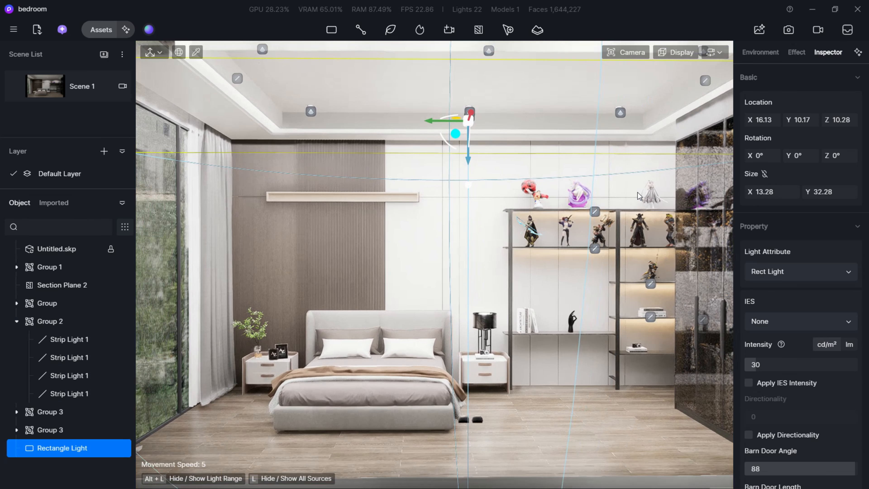
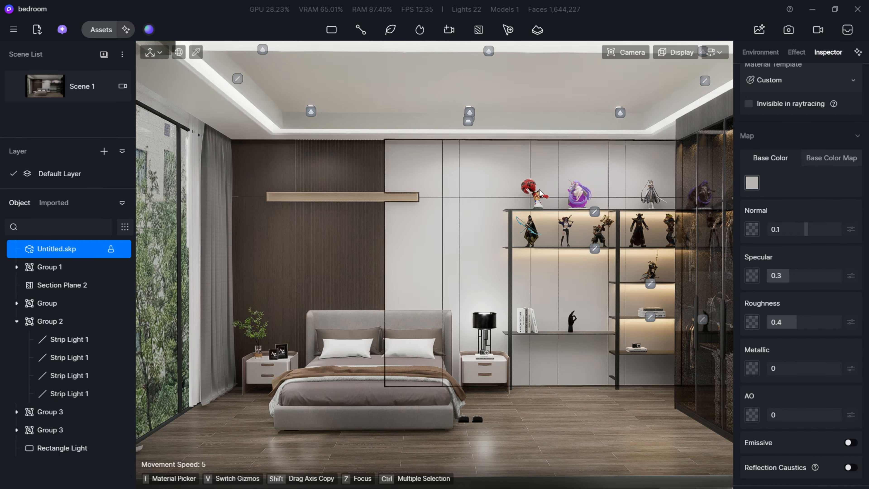
pyautogui.click(625, 52)
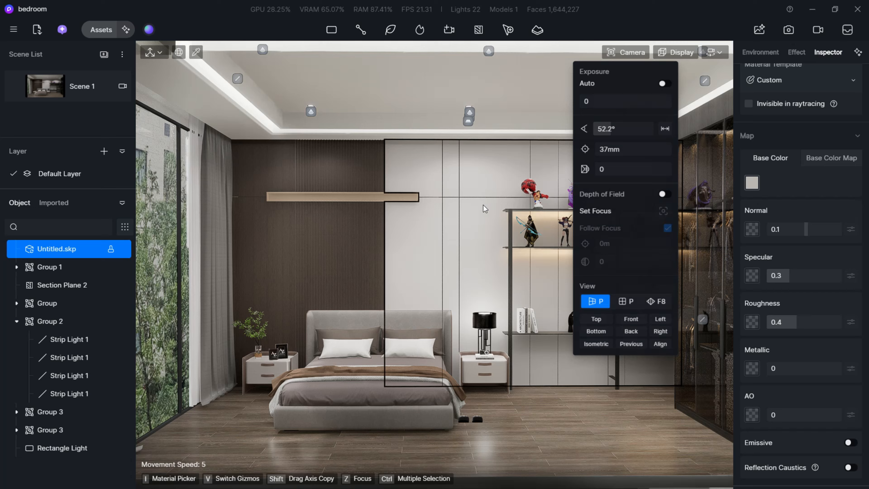
pyautogui.click(644, 135)
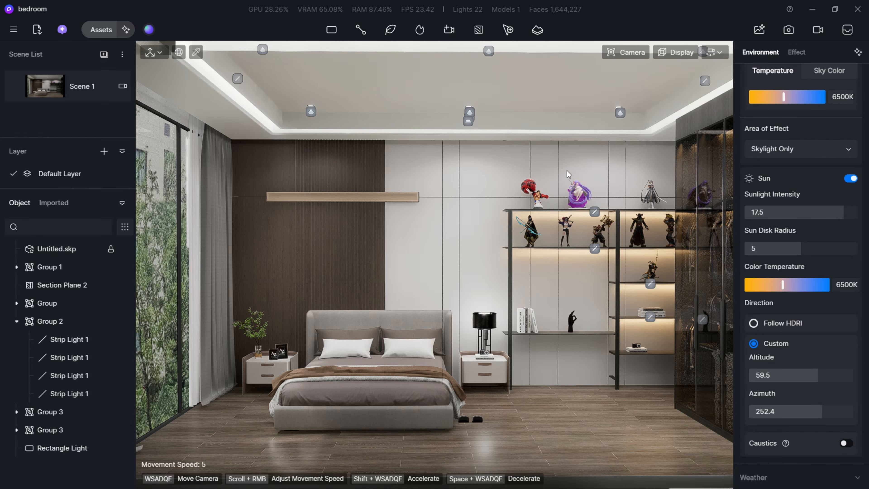
pyautogui.scroll(1, 453, 183)
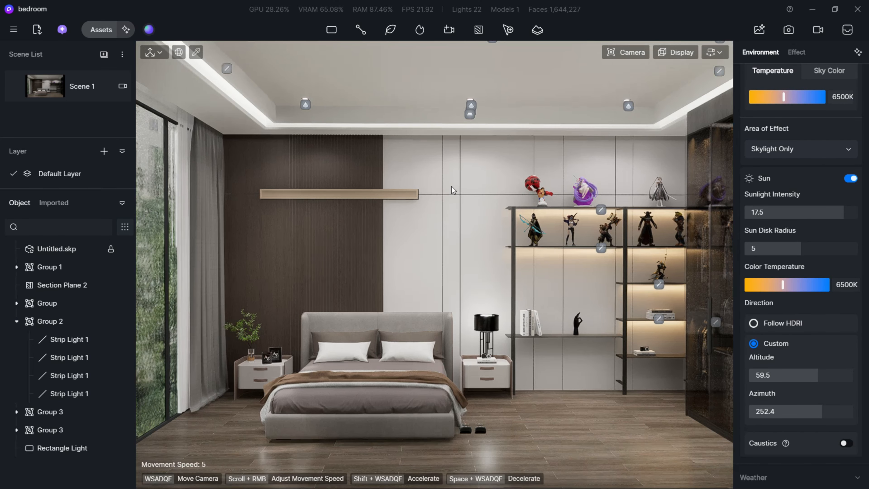
# Step: Set the wood floor material's roughness to 0.28 and clear the selection to check the room
pyautogui.click(549, 442)
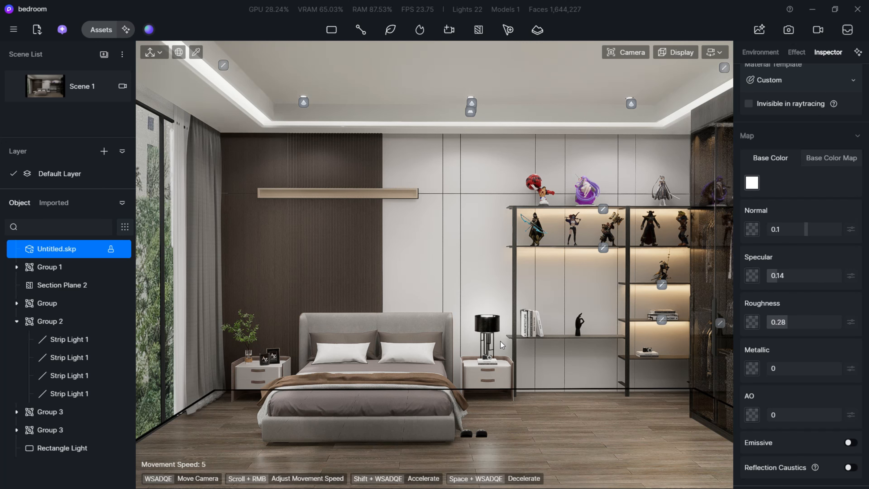
pyautogui.press('Escape')
pyautogui.press('w')
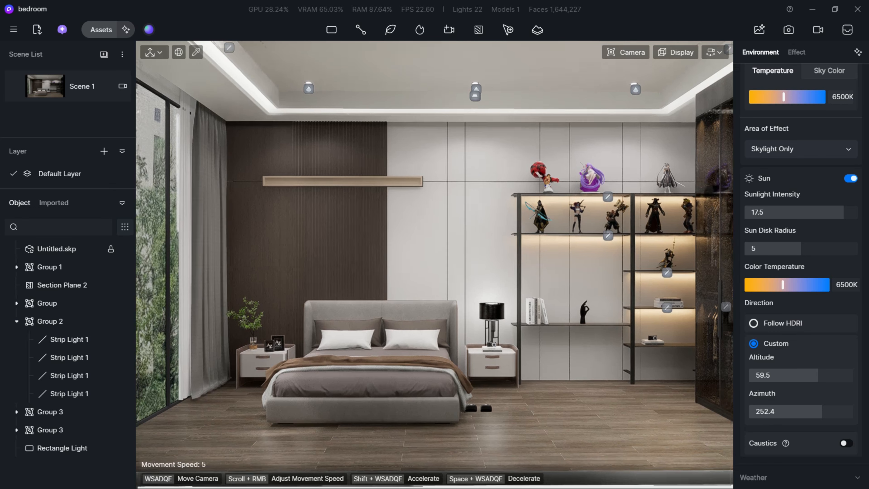
pyautogui.press('w')
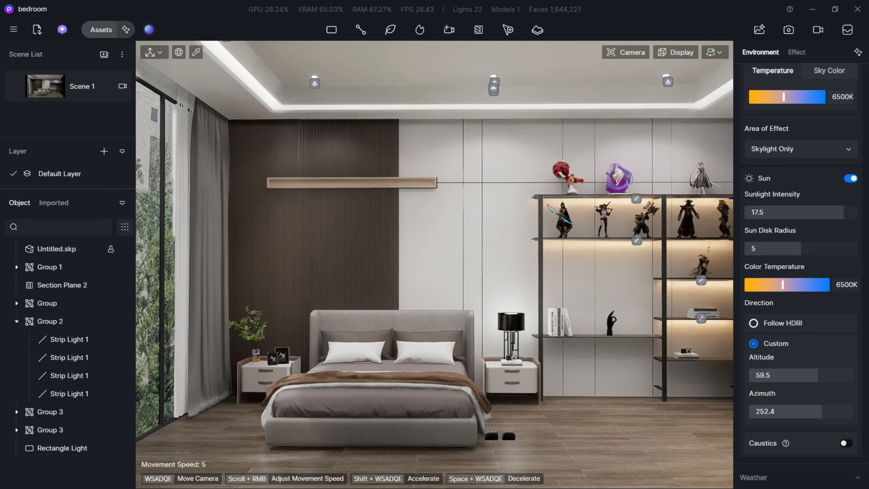
# Step: Move the section plane in front of the room to X 10.23 and return to the Scene 1 view
pyautogui.press('s')
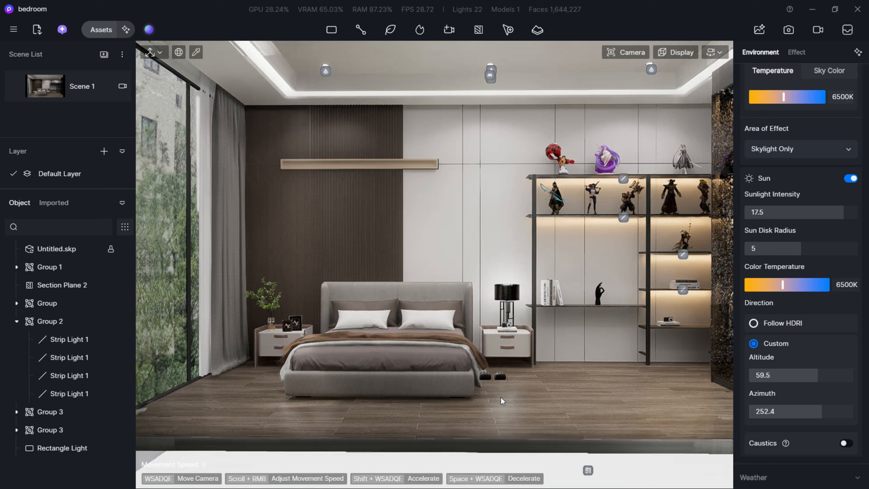
pyautogui.click(578, 458)
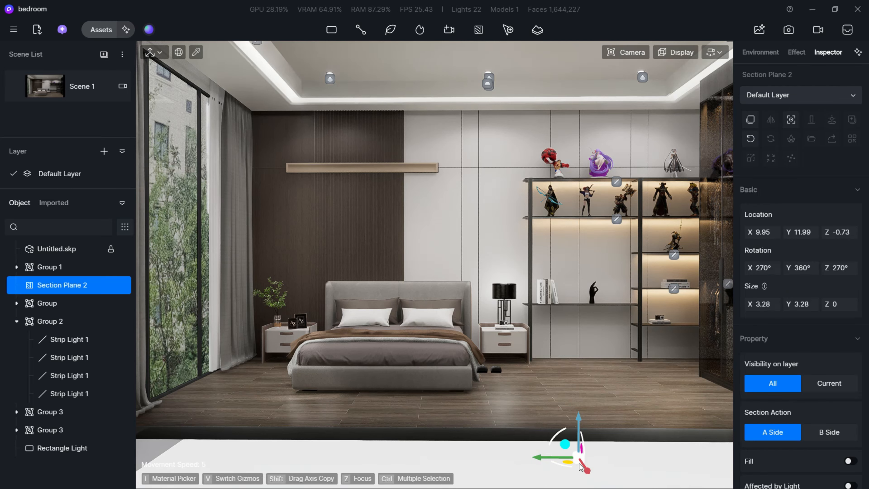
pyautogui.moveTo(586, 466); pyautogui.dragTo(586, 465)
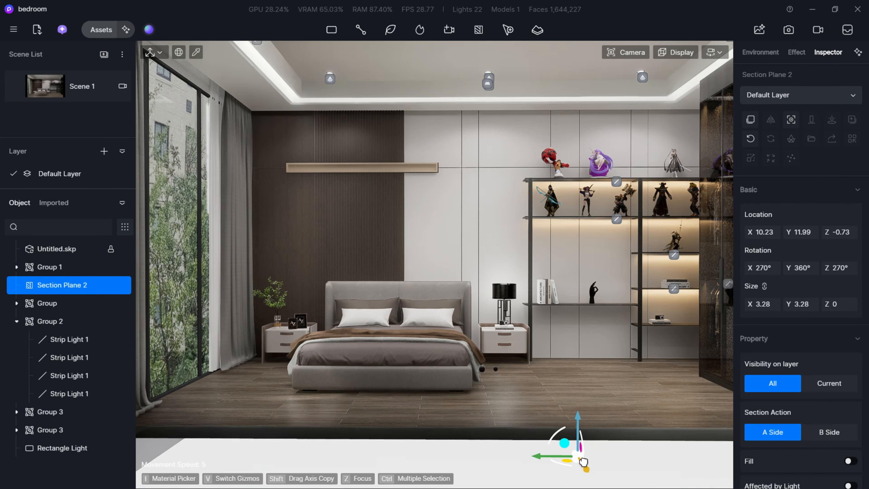
pyautogui.click(48, 88)
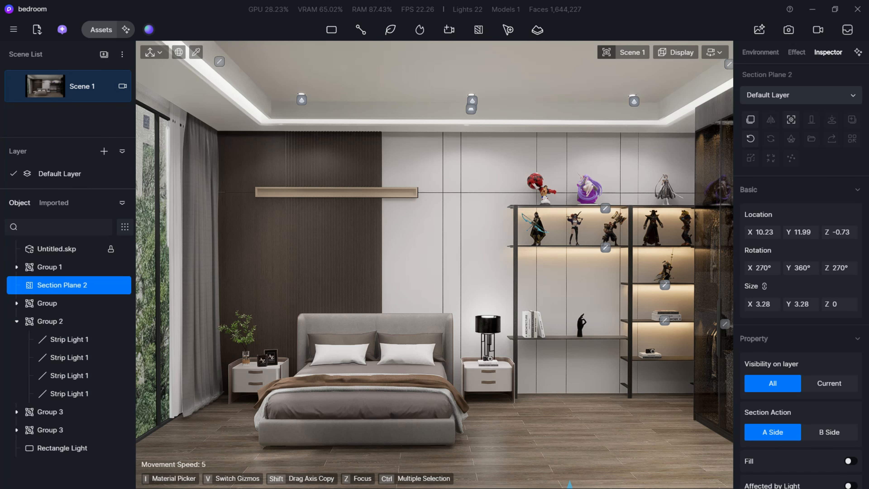
# Step: Look over the sun and weather environment settings, and reduce the post-processing exposure to 0.01
pyautogui.click(730, 325)
pyautogui.click(753, 55)
pyautogui.scroll(1, 781, 126)
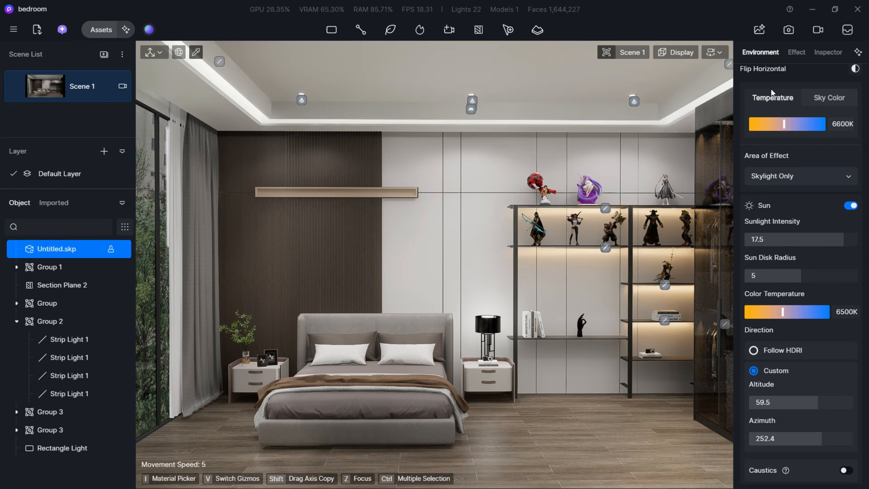
pyautogui.scroll(-5, 825, 65)
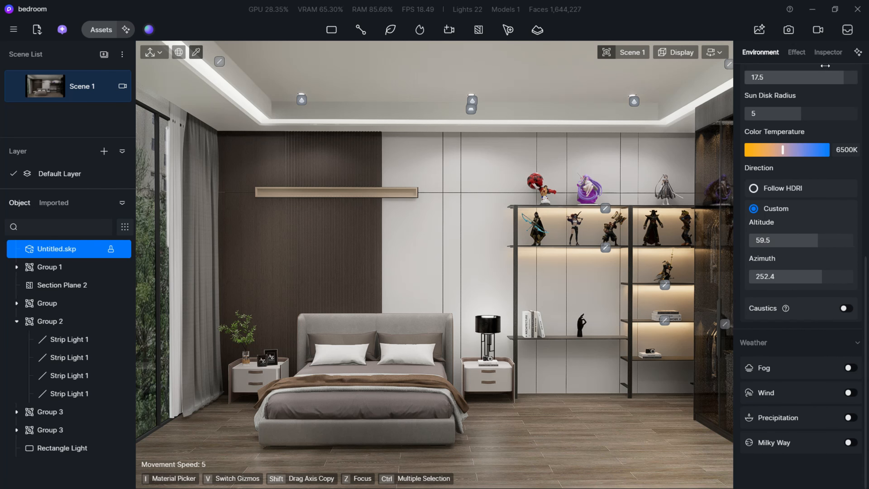
pyautogui.click(797, 52)
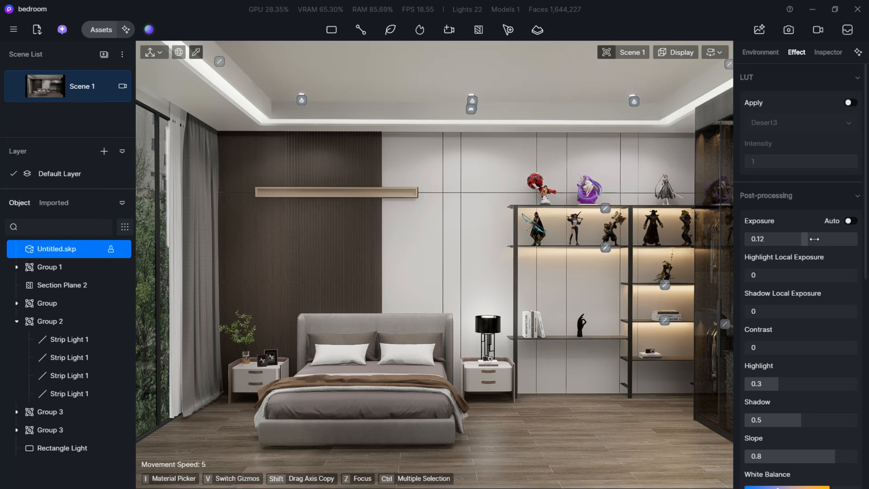
pyautogui.moveTo(814, 239); pyautogui.dragTo(787, 239)
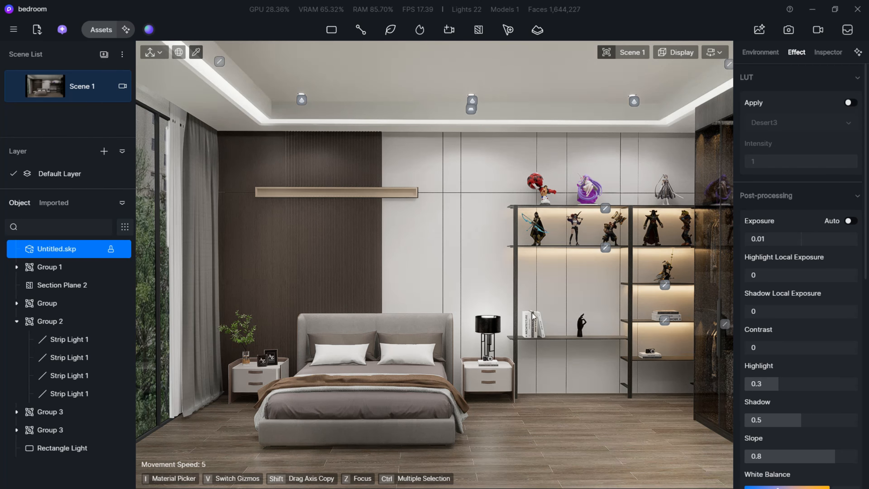
# Step: Lower the bedside lamp bulb material's emissive intensity to 26.1, then return to Scene 1 and update the saved scene
pyautogui.press('q')
pyautogui.press('w')
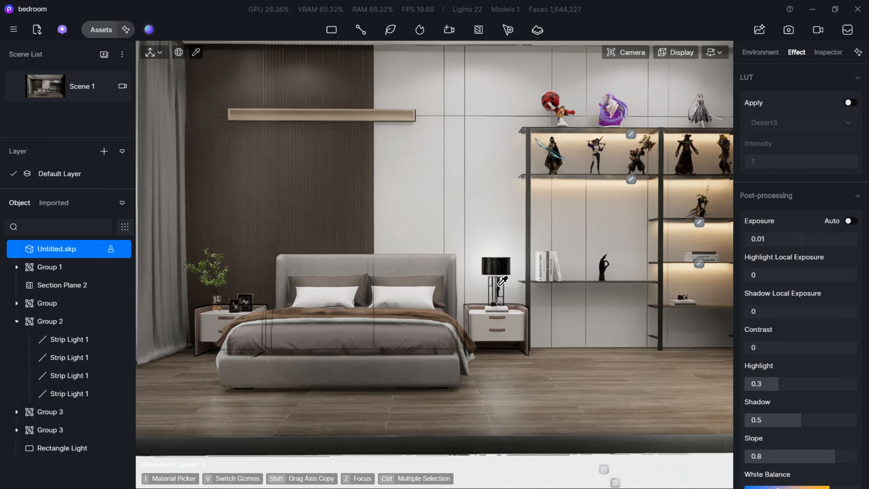
pyautogui.press('w')
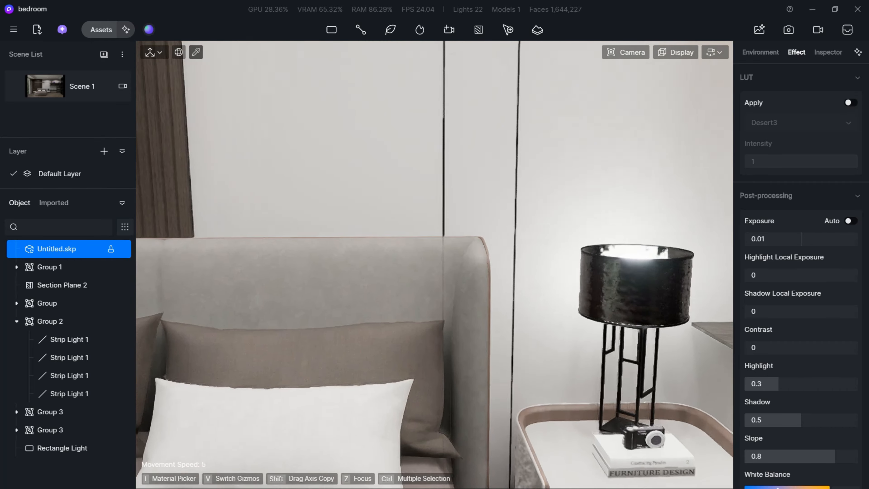
pyautogui.press('w')
pyautogui.press('e')
pyautogui.moveTo(539, 144); pyautogui.dragTo(539, 239, button='right')
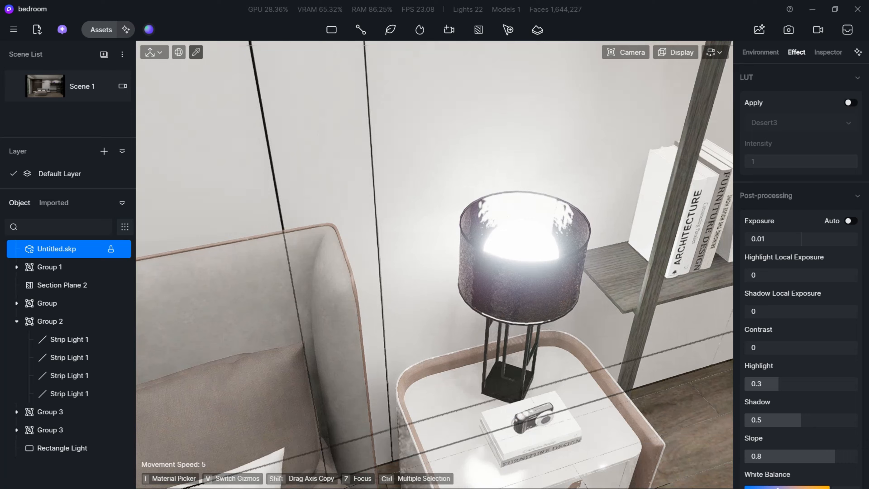
pyautogui.press('i')
pyautogui.click(541, 240)
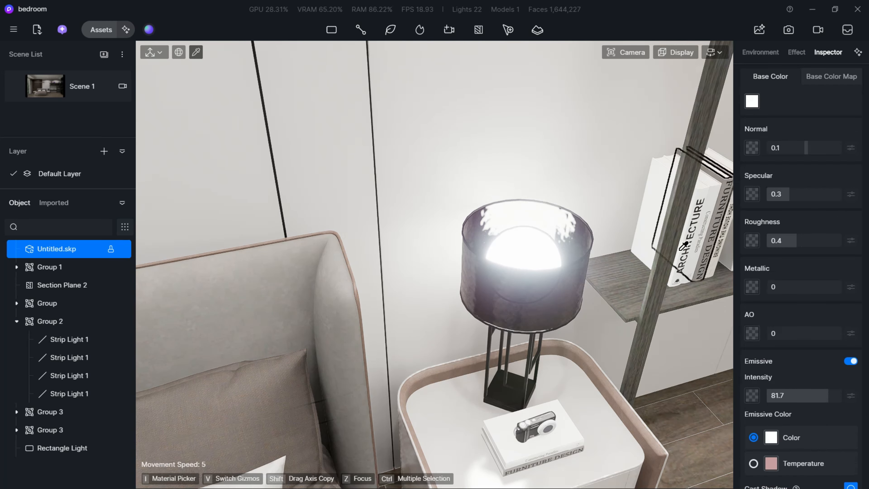
pyautogui.moveTo(827, 396); pyautogui.dragTo(776, 407)
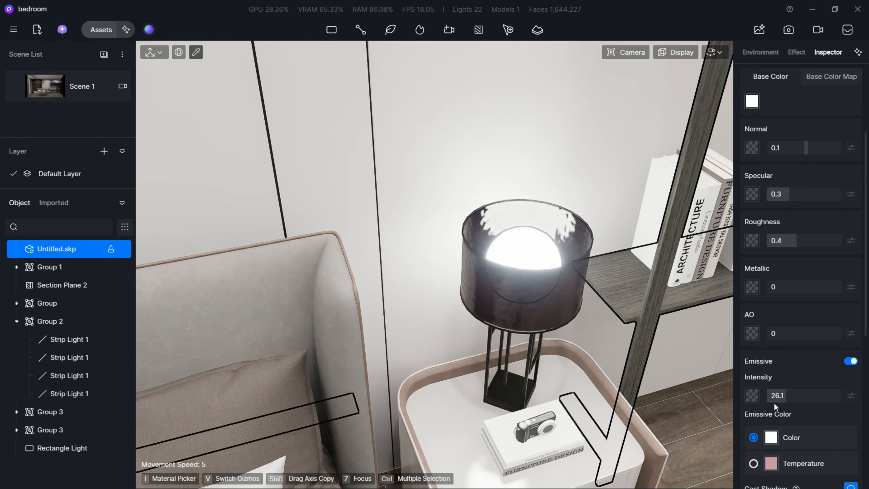
pyautogui.click(38, 82)
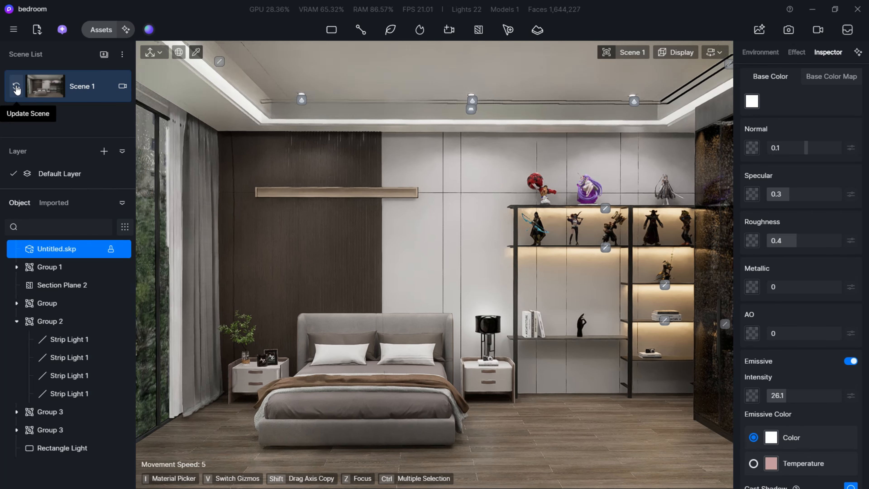
pyautogui.click(16, 86)
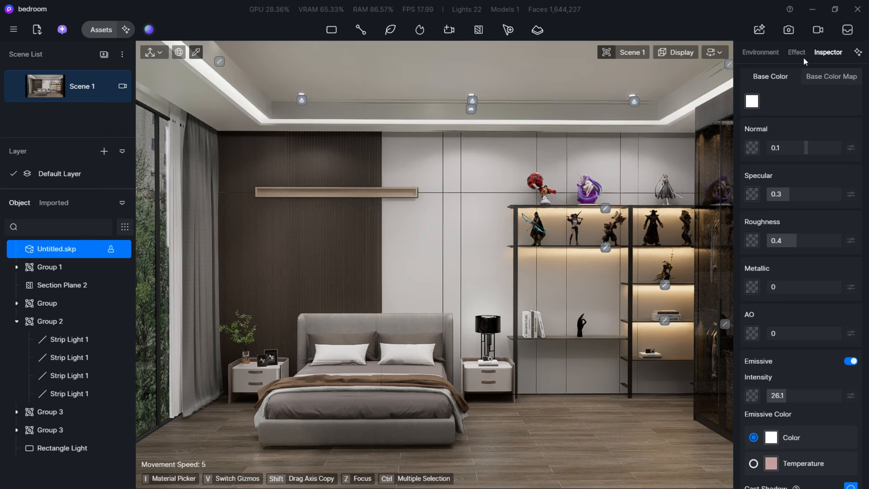
# Step: Set the exposure to 0.03, highlight local exposure to 0.04, shadow local exposure to 0.23 and contrast to 0.05
pyautogui.click(795, 52)
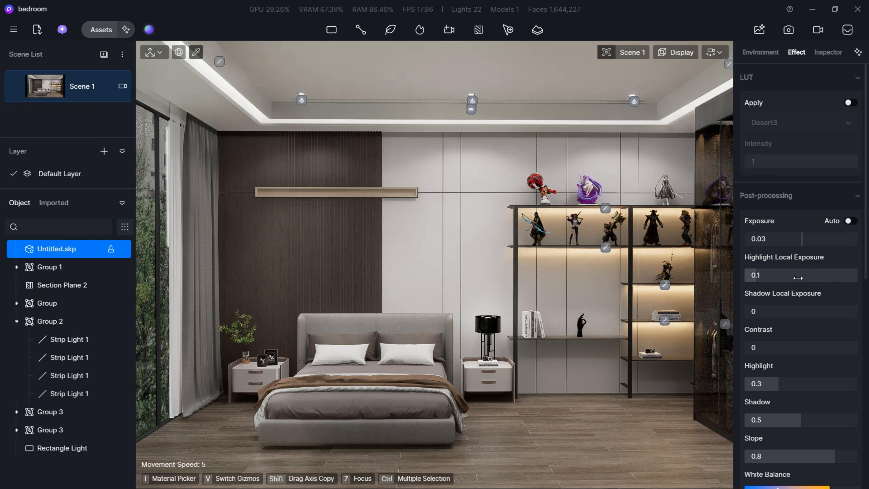
pyautogui.moveTo(793, 278); pyautogui.dragTo(790, 279)
pyautogui.moveTo(808, 313); pyautogui.dragTo(805, 314)
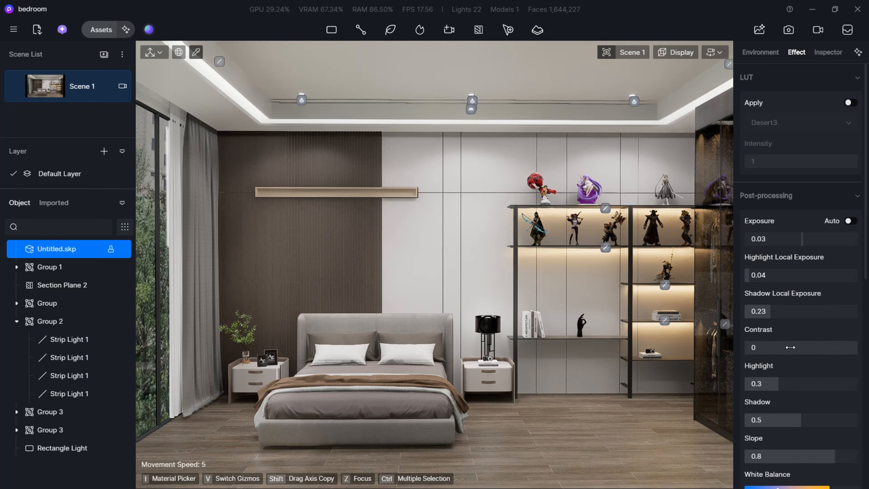
pyautogui.scroll(-1, 790, 348)
pyautogui.moveTo(787, 320); pyautogui.dragTo(790, 321)
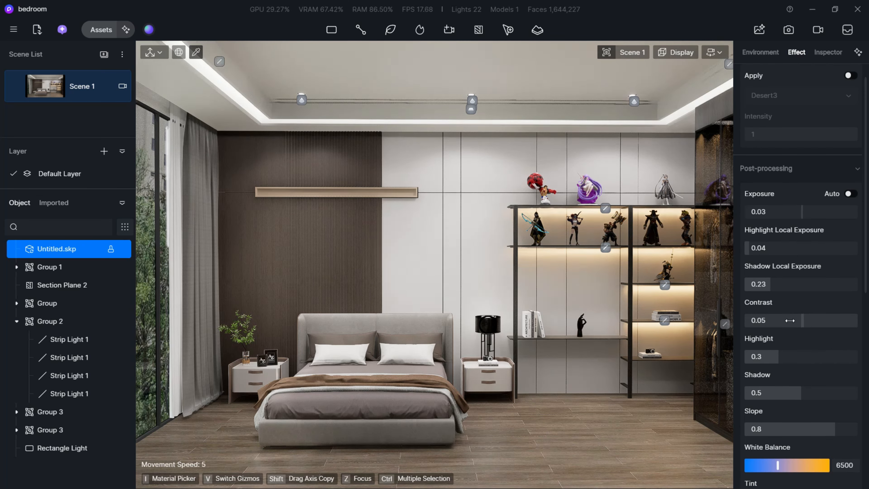
# Step: Set the post-processing highlight to 0.12, shadow to 0.55, slope to 0.68 and white balance to 6625
pyautogui.moveTo(787, 358)
pyautogui.mouseDown()
pyautogui.moveTo(767, 361)
pyautogui.moveTo(827, 361)
pyautogui.moveTo(788, 366)
pyautogui.mouseUp()
pyautogui.scroll(-1, 784, 360)
pyautogui.scroll(-2, 821, 362)
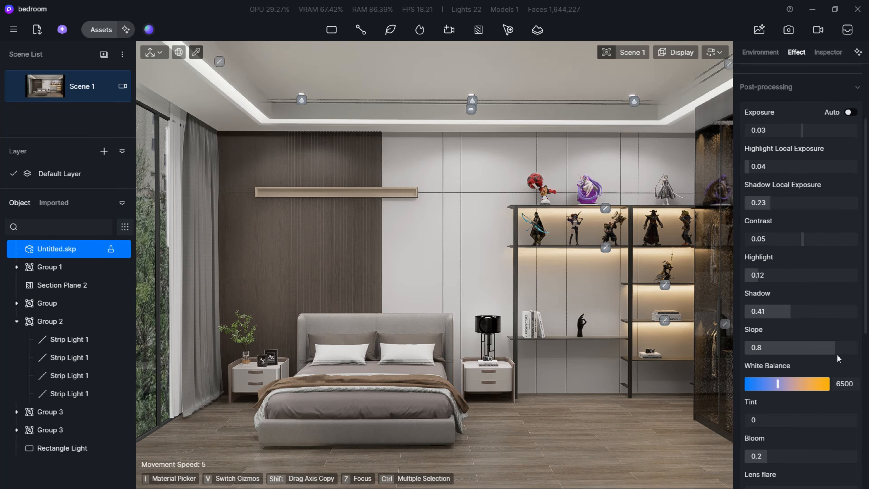
pyautogui.moveTo(798, 314); pyautogui.dragTo(802, 314)
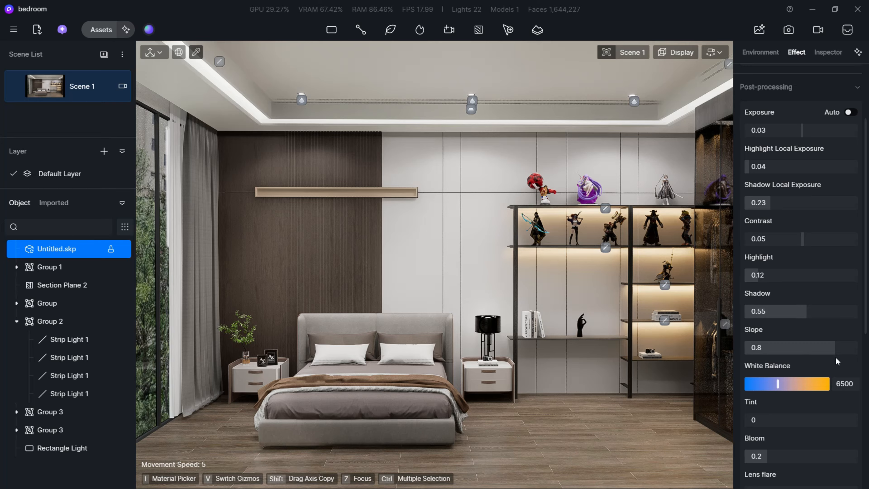
pyautogui.click(812, 353)
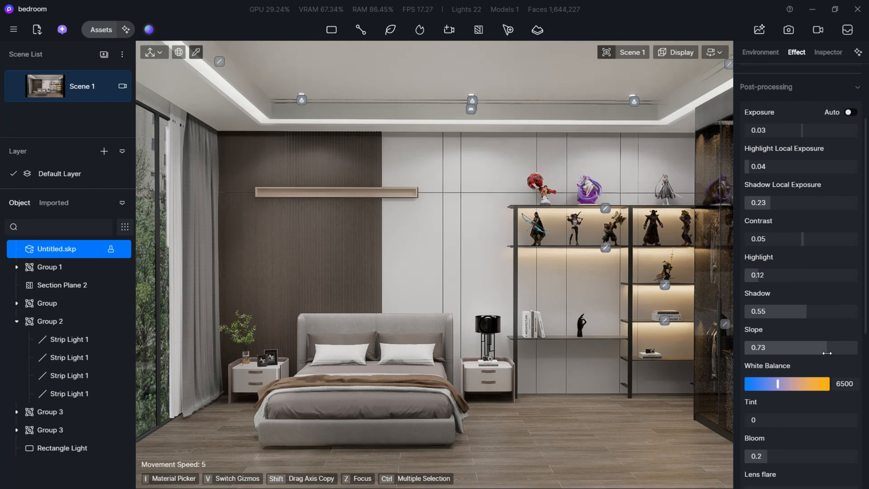
pyautogui.click(822, 349)
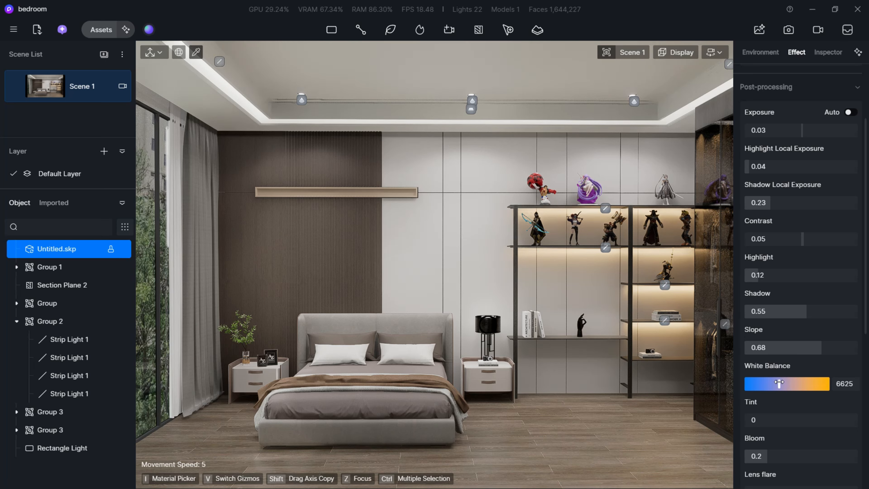
# Step: Raise the saturation to 0.06 and bring the exposure down to 0.01
pyautogui.scroll(-4, 783, 384)
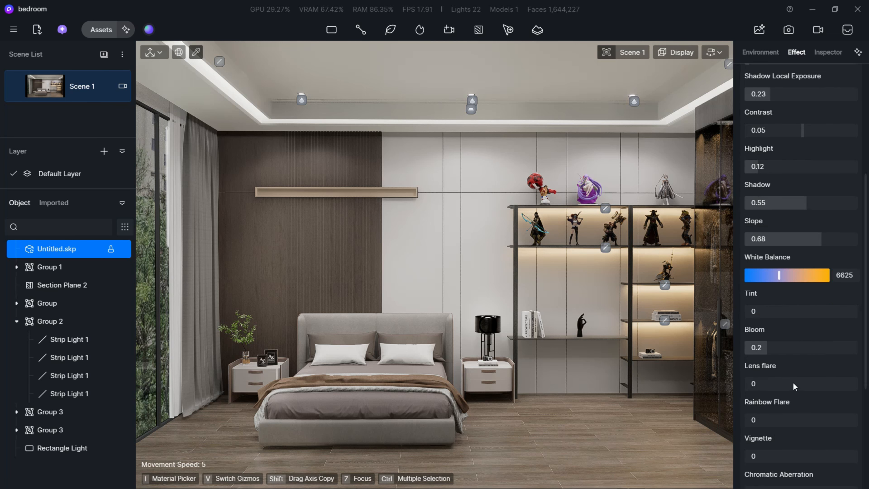
pyautogui.scroll(-4, 785, 379)
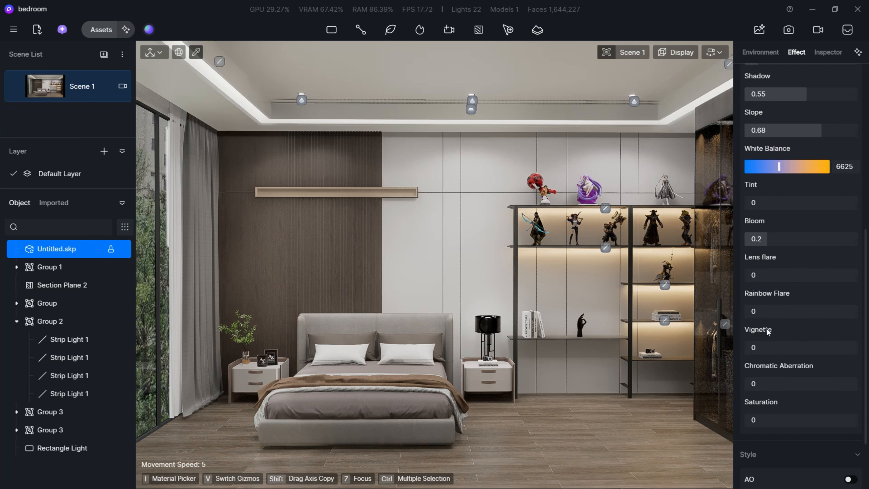
pyautogui.scroll(-1, 786, 370)
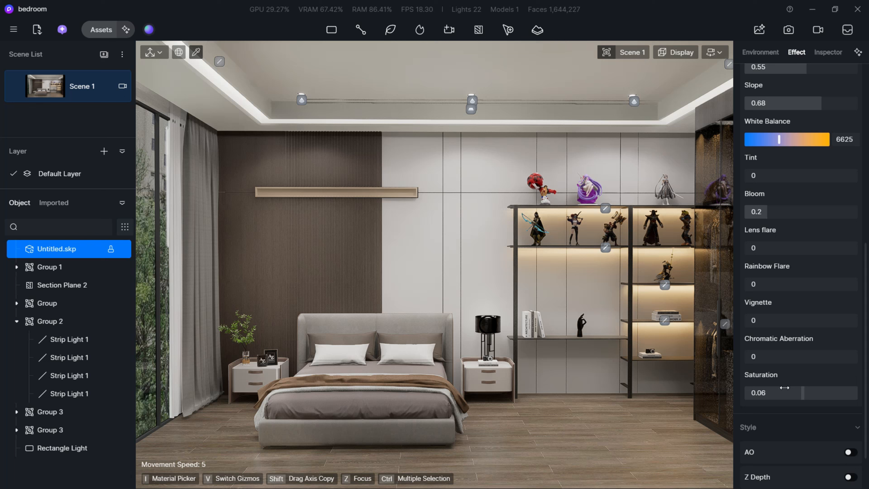
pyautogui.scroll(9, 784, 388)
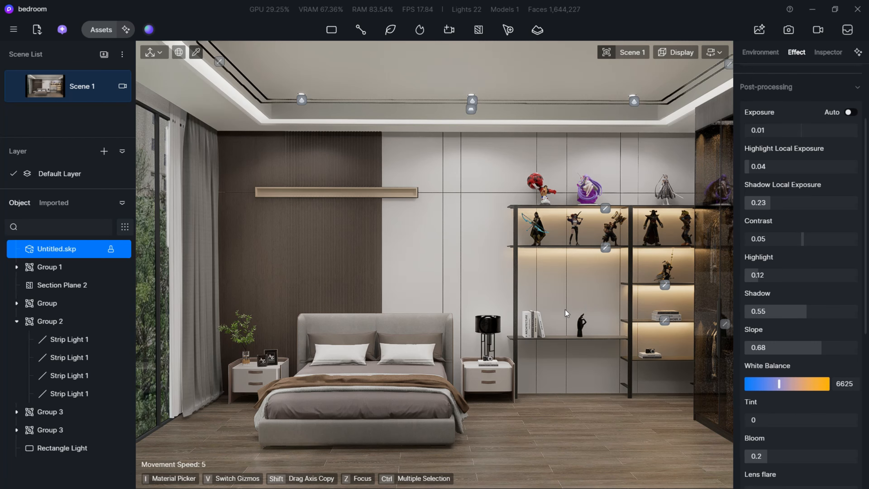
# Step: Shift the camera sideways to show more of the glass wardrobe, save the project and clear the selection
pyautogui.press('d')
pyautogui.press('a')
pyautogui.press('d')
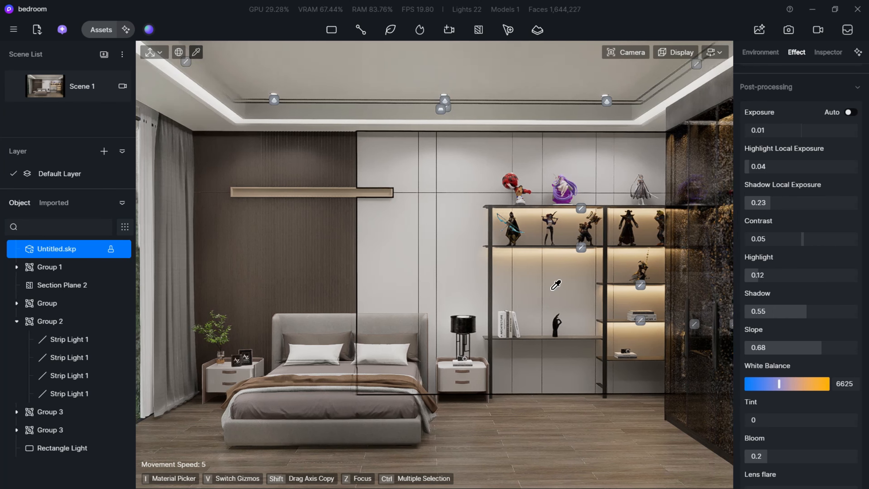
pyautogui.hotkey('ctrl', 's')
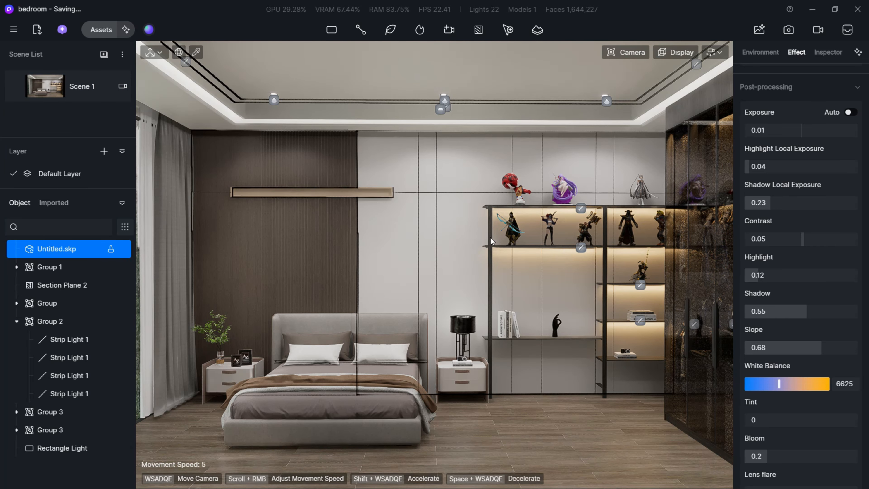
pyautogui.press('Escape')
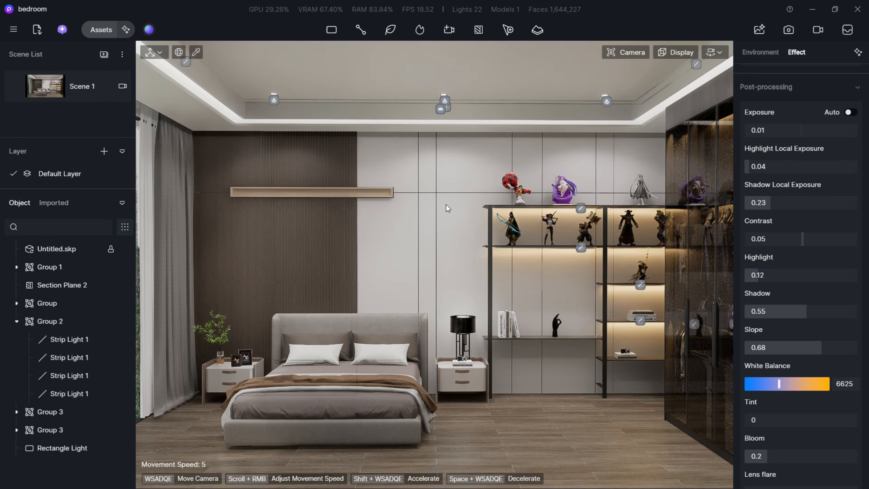
# Step: Reframe the camera on the bed and display shelves and switch it to two-point perspective
pyautogui.press('q')
pyautogui.press('q')
pyautogui.press('q')
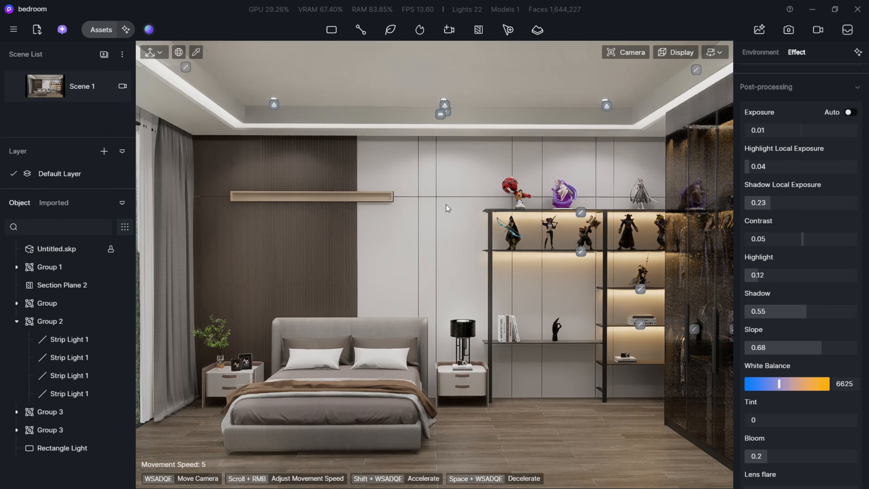
pyautogui.press('e')
pyautogui.press('q')
pyautogui.press('w')
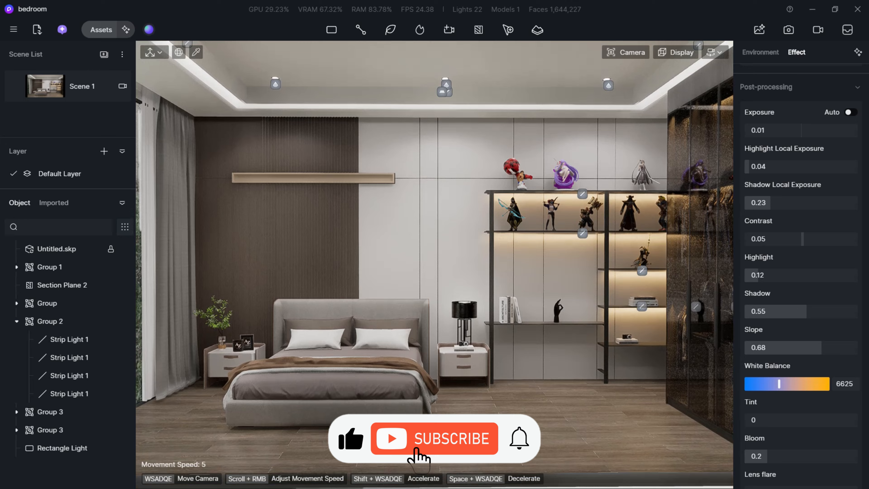
pyautogui.moveTo(434, 265); pyautogui.dragTo(428, 268, button='right')
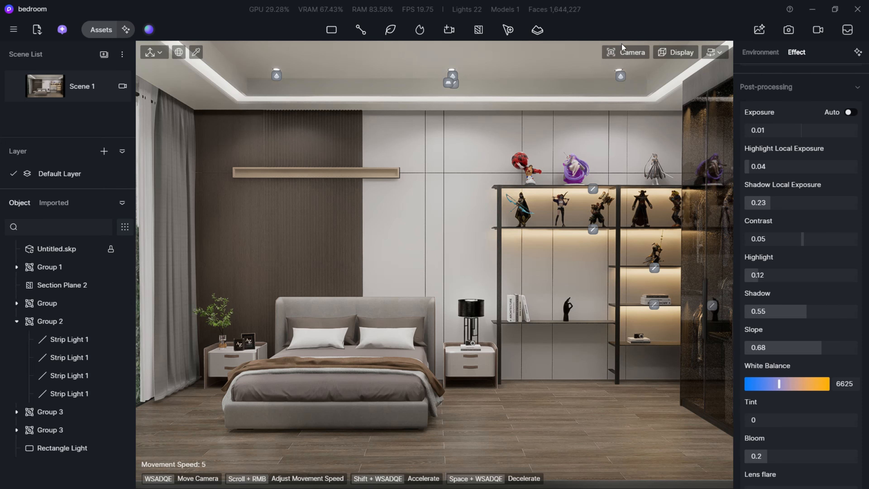
pyautogui.click(624, 49)
pyautogui.click(646, 304)
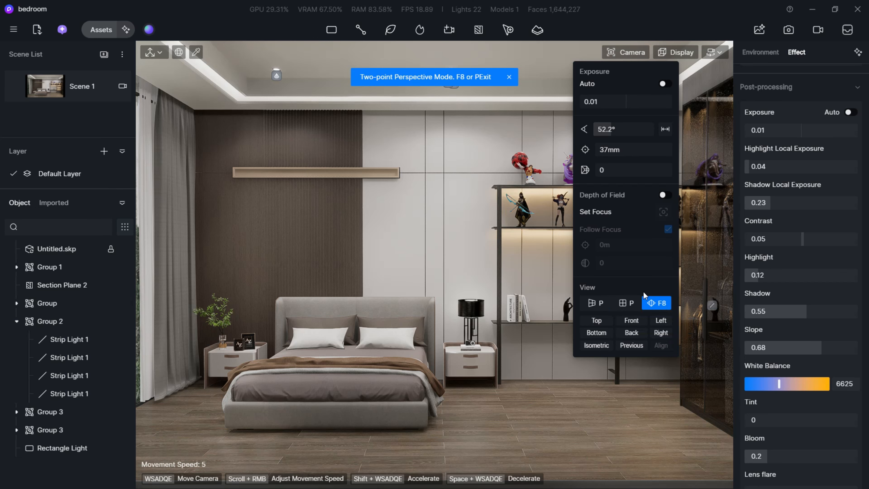
pyautogui.click(460, 217)
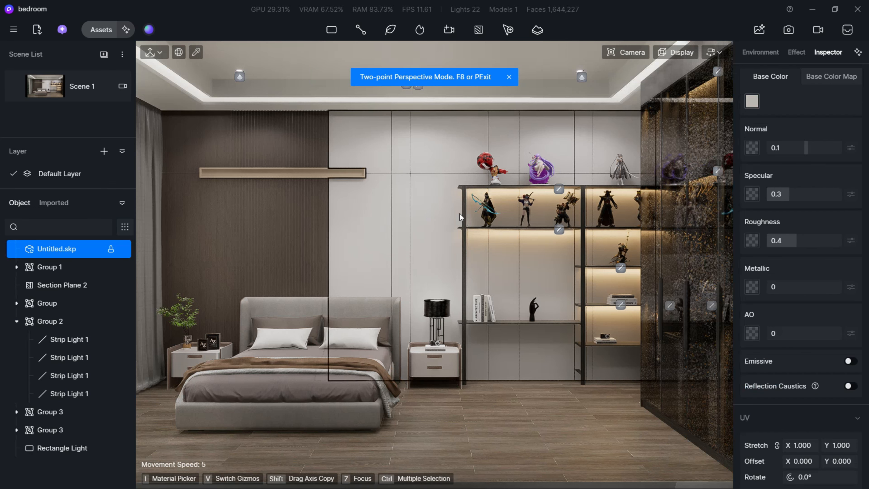
# Step: Set the image output to a 16:9 aspect ratio and pull the camera back to show the window, bed, shelves and wardrobe
pyautogui.press('d')
pyautogui.press('a')
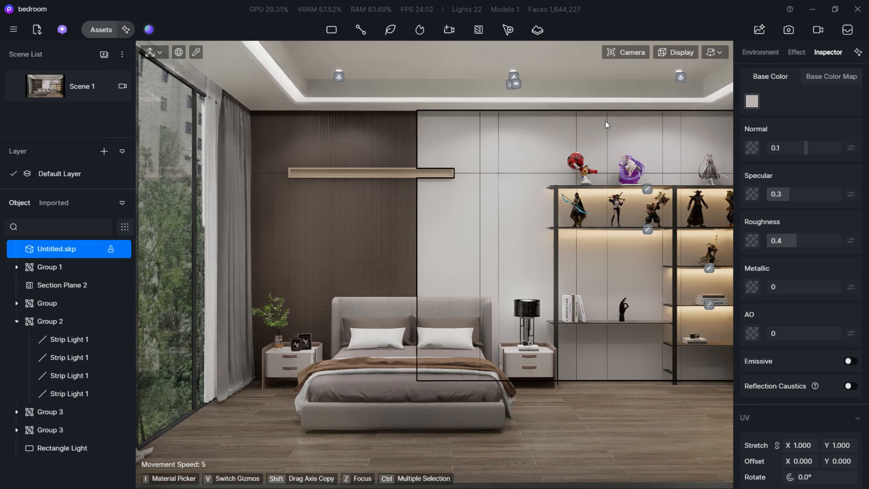
pyautogui.press('d')
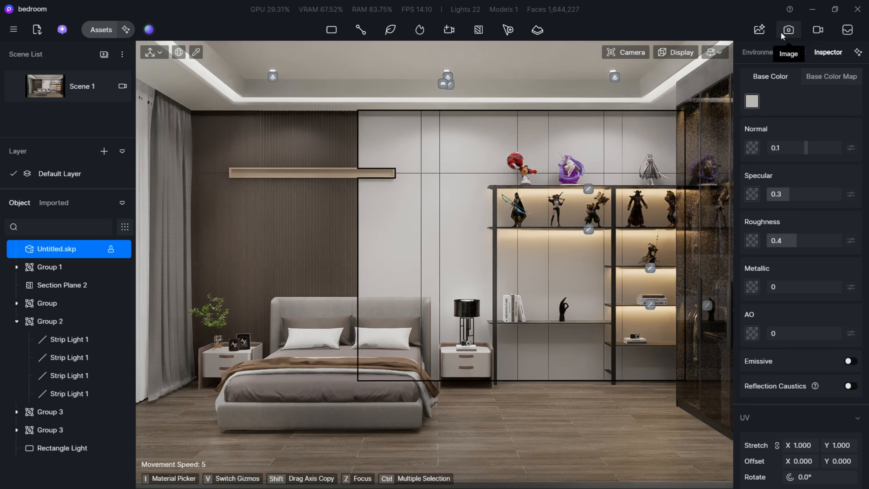
pyautogui.click(789, 30)
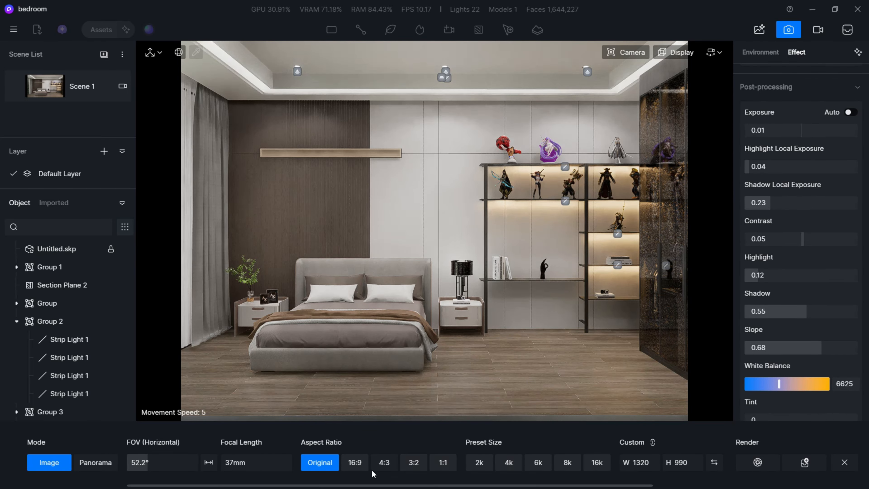
pyautogui.click(364, 467)
pyautogui.scroll(-5, 457, 323)
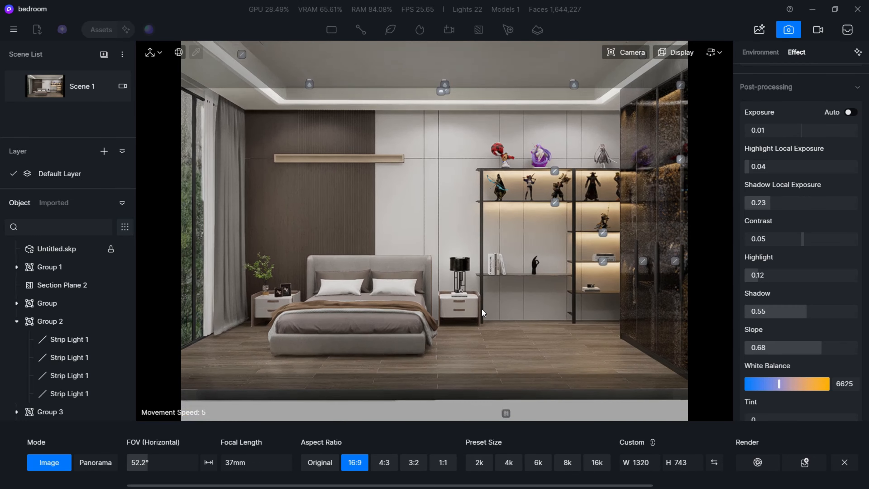
pyautogui.scroll(-1, 435, 230)
pyautogui.scroll(1, 435, 231)
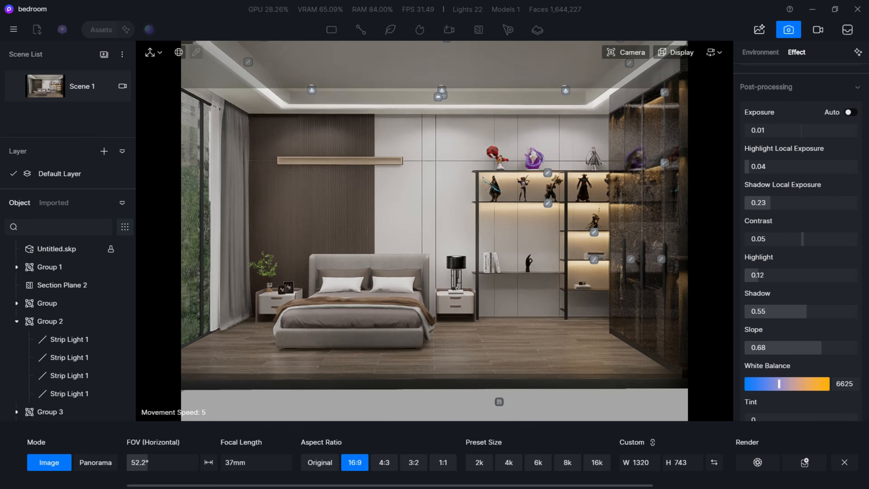
pyautogui.moveTo(435, 231)
pyautogui.mouseDown(button='right')
pyautogui.moveTo(442, 230)
pyautogui.moveTo(426, 231)
pyautogui.mouseUp(button='right')
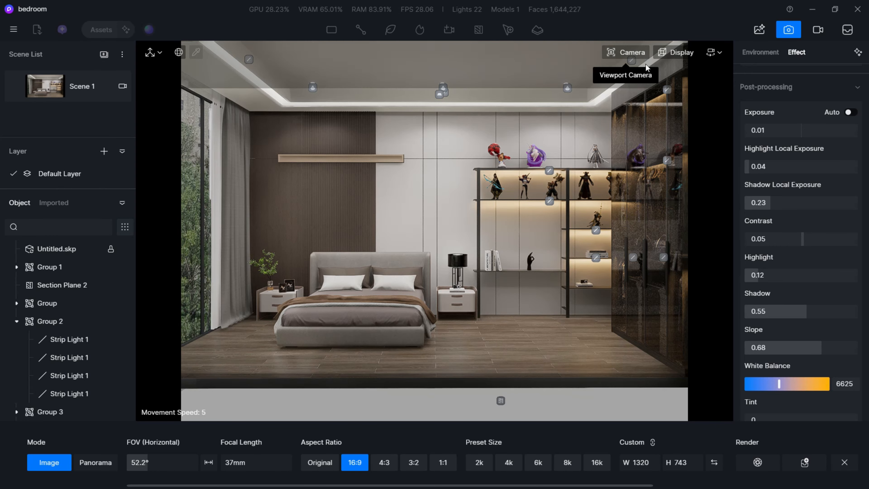
# Step: Turn on the composition grid overlay and shift the view sideways to balance the room against the guides
pyautogui.click(714, 52)
pyautogui.click(709, 88)
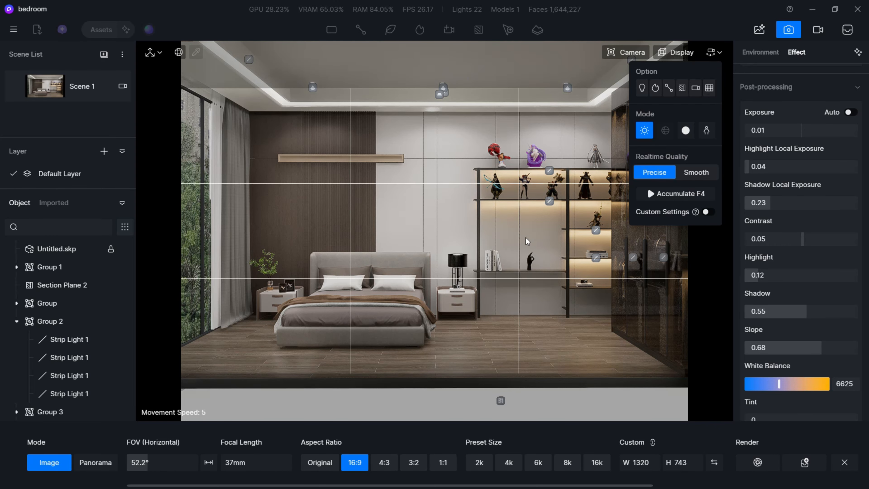
pyautogui.moveTo(545, 239); pyautogui.dragTo(554, 239, button='right')
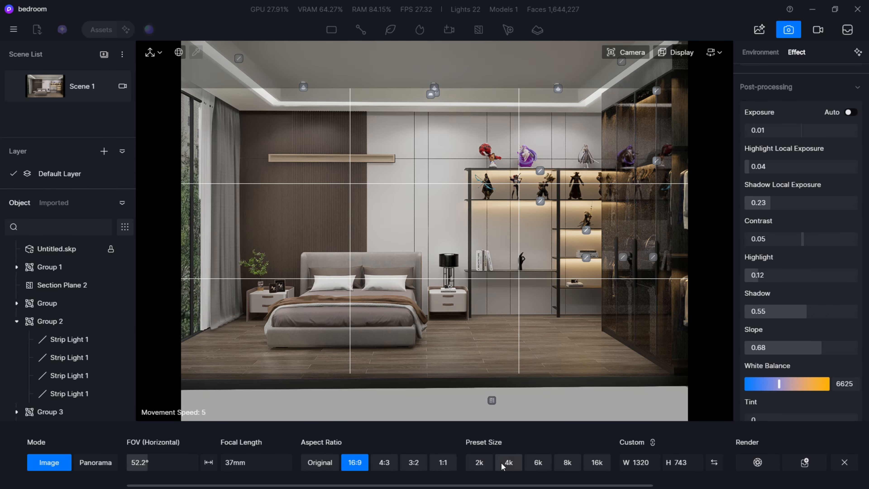
# Step: Set the output size to 4k, recentre the view, update Scene 1 with it and add the image to the render queue
pyautogui.click(509, 462)
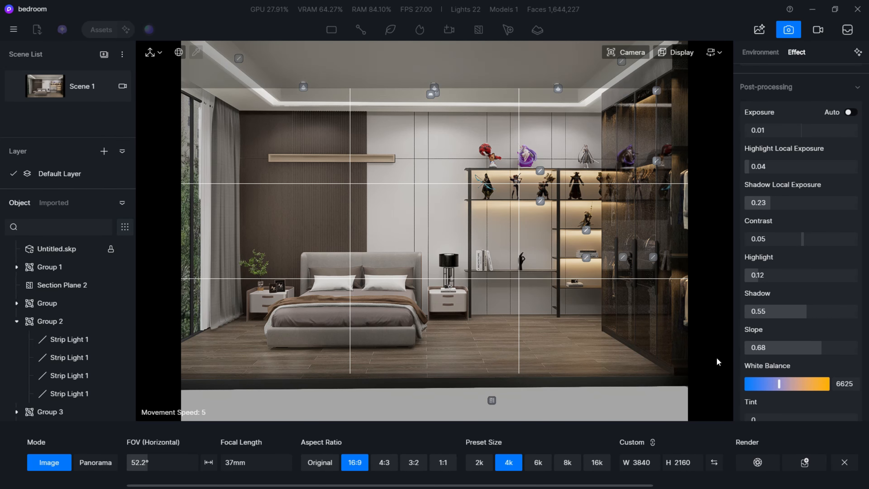
pyautogui.moveTo(600, 329)
pyautogui.mouseDown(button='right')
pyautogui.moveTo(581, 325)
pyautogui.moveTo(590, 325)
pyautogui.mouseUp(button='right')
pyautogui.click(30, 92)
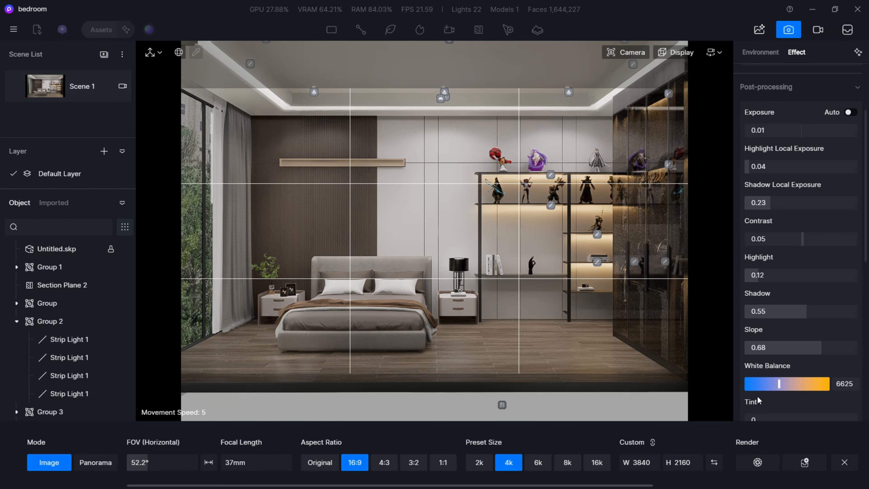
pyautogui.click(811, 467)
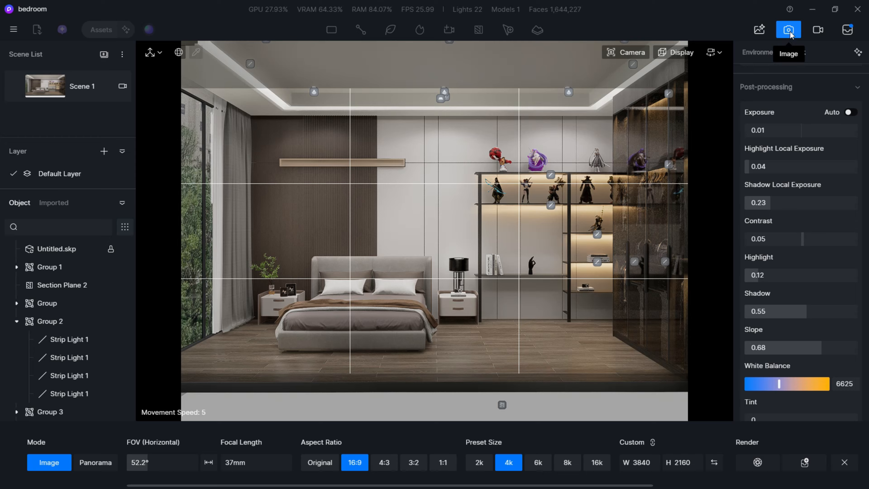
# Step: Leave image output mode and hide the composition grid overlay
pyautogui.click(789, 30)
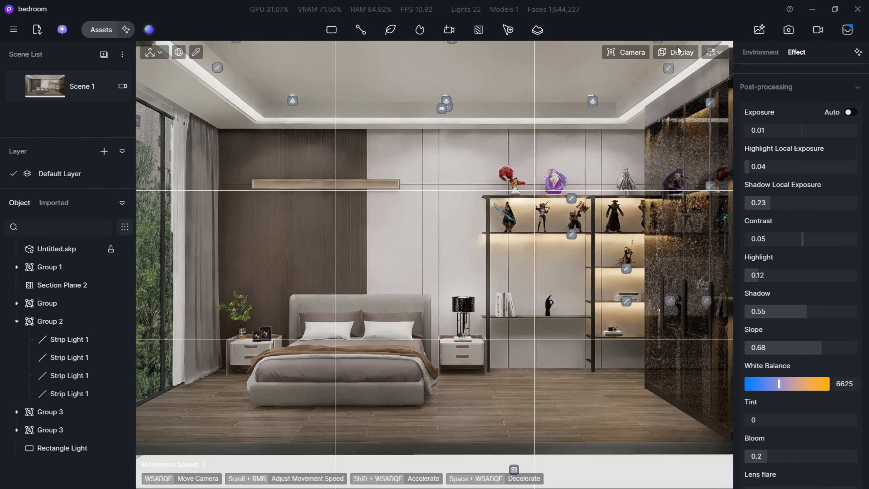
pyautogui.click(625, 53)
pyautogui.click(682, 53)
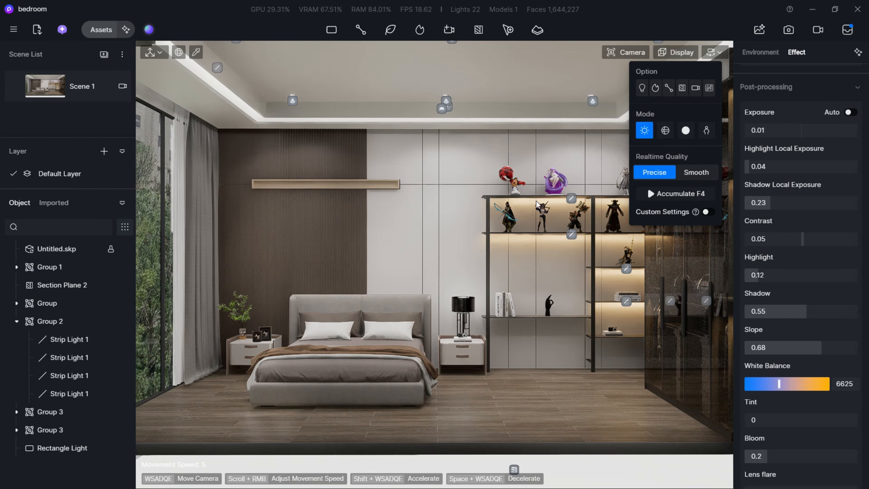
# Step: Delete the section plane cutting open the front of the bedroom, selecting it from outside the building
pyautogui.press('d')
pyautogui.press('s')
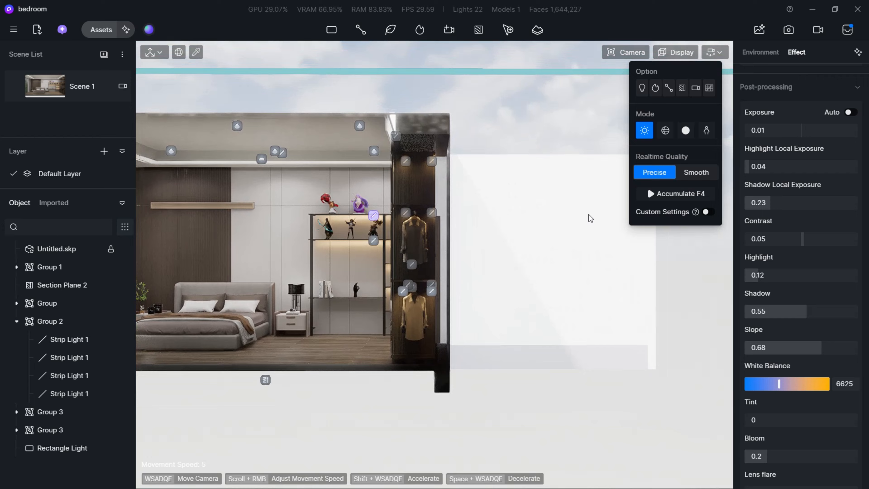
pyautogui.press('s')
pyautogui.press('s')
pyautogui.press('a')
pyautogui.click(520, 78)
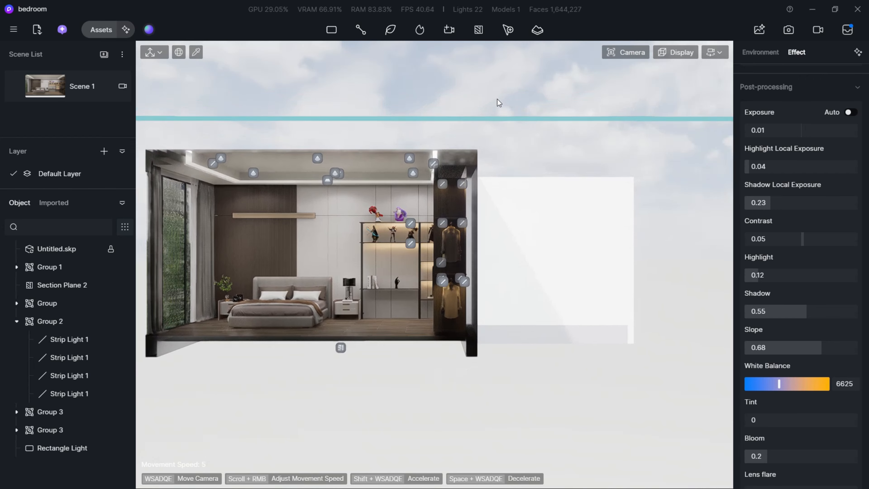
pyautogui.click(341, 347)
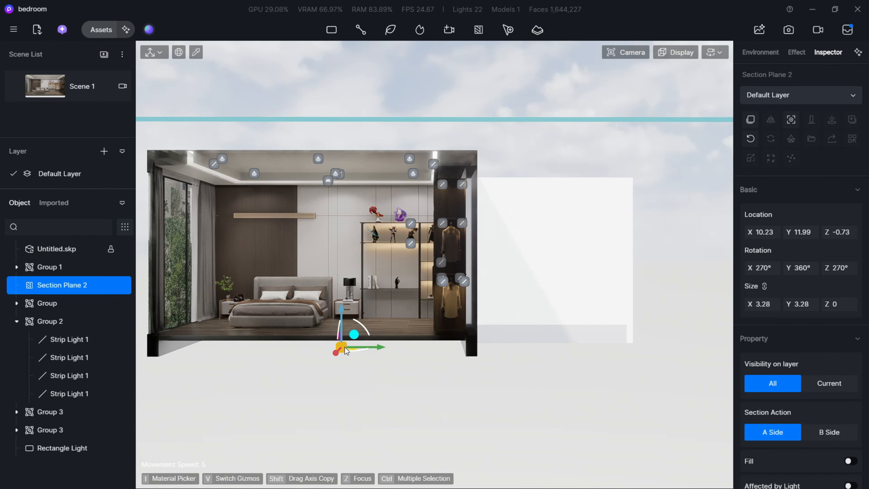
pyautogui.press('Delete')
# Step: Place a new section plane at the base of the bedroom's opposite outer wall, behind the headboard side
pyautogui.press('d')
pyautogui.press('w')
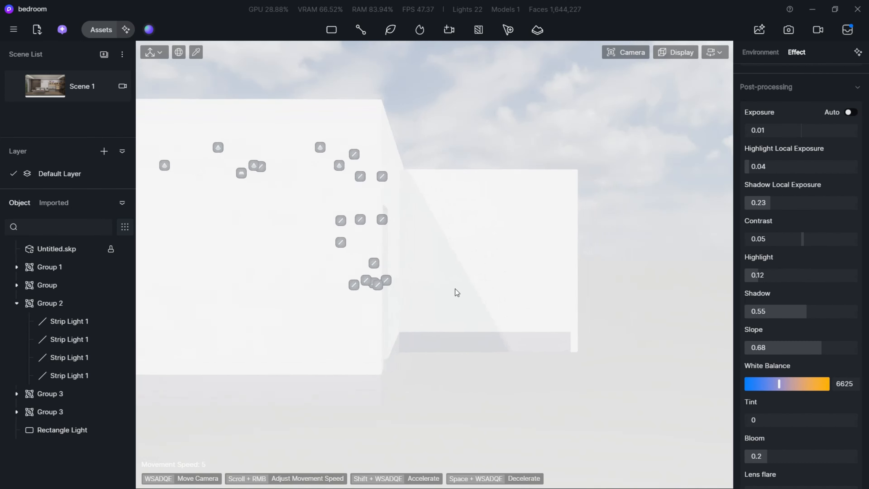
pyautogui.press('a')
pyautogui.press('s')
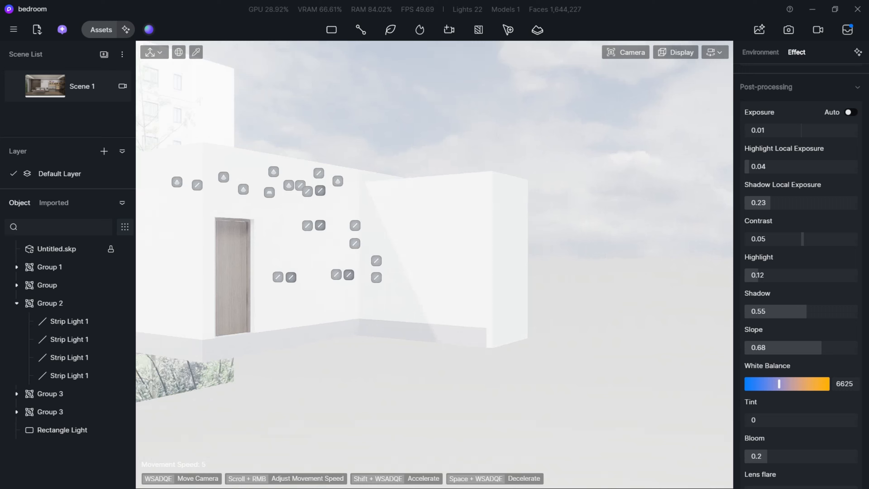
pyautogui.press('d')
pyautogui.press('w')
pyautogui.press('s')
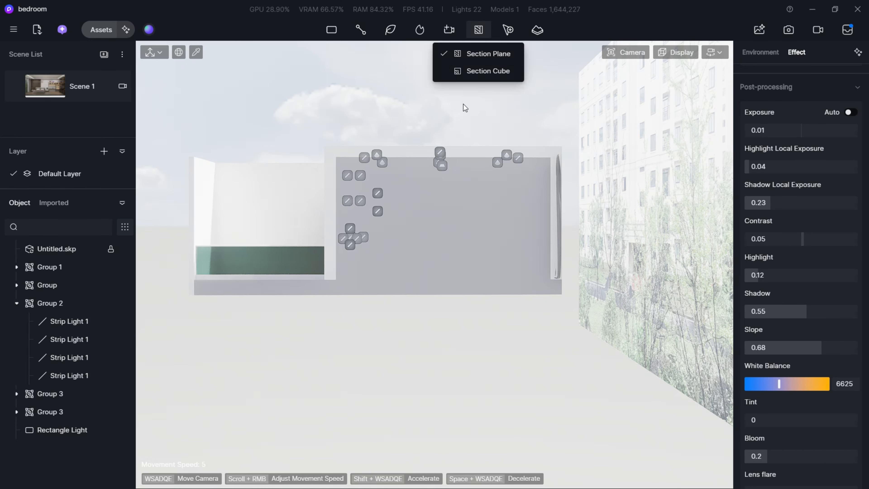
pyautogui.click(492, 69)
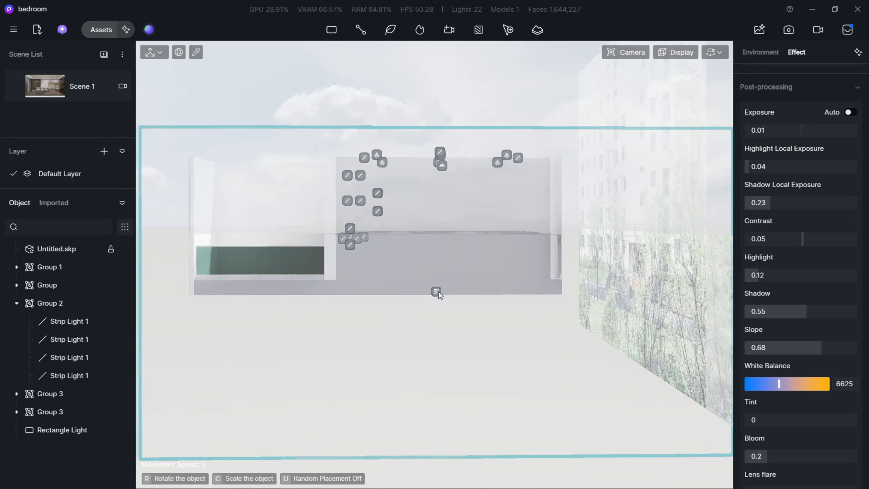
pyautogui.click(439, 292)
pyautogui.moveTo(439, 294); pyautogui.dragTo(438, 276)
# Step: Slide the new section plane along the X axis to about 19.52 so it cuts away the outer wall
pyautogui.press('a')
pyautogui.press('a')
pyautogui.moveTo(438, 275); pyautogui.dragTo(633, 276, button='right')
pyautogui.press('w')
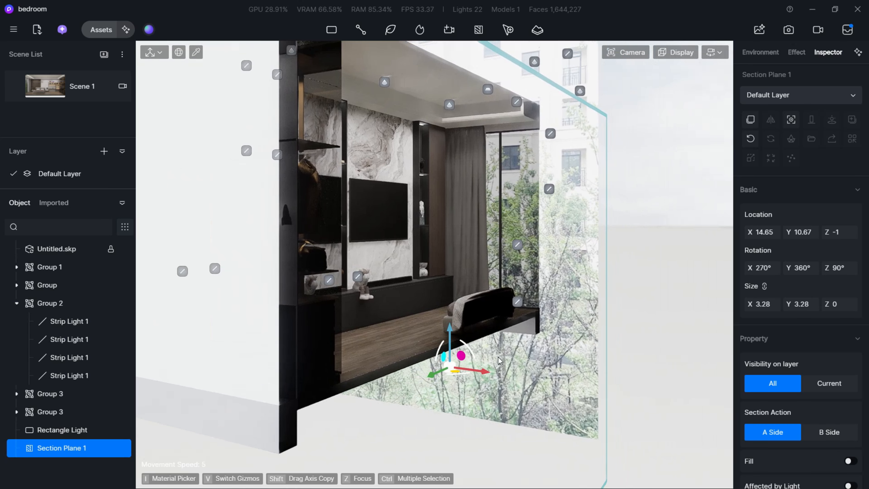
pyautogui.moveTo(482, 371); pyautogui.dragTo(599, 391)
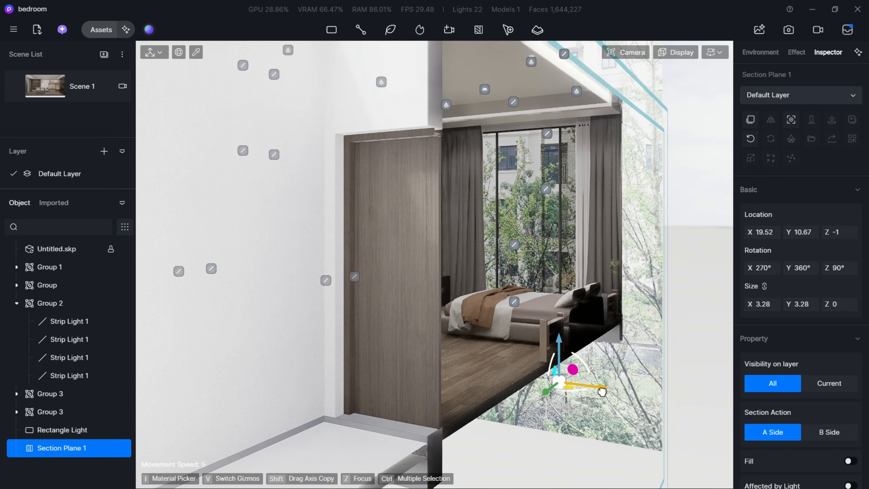
# Step: Add strip lights at the top of all six display niches in the two columns flanking the marble TV wall
pyautogui.press('w')
pyautogui.moveTo(566, 268); pyautogui.dragTo(613, 316, button='right')
pyautogui.click(479, 285)
pyautogui.press('d')
pyautogui.moveTo(502, 294); pyautogui.dragTo(521, 308, button='right')
pyautogui.moveTo(330, 34)
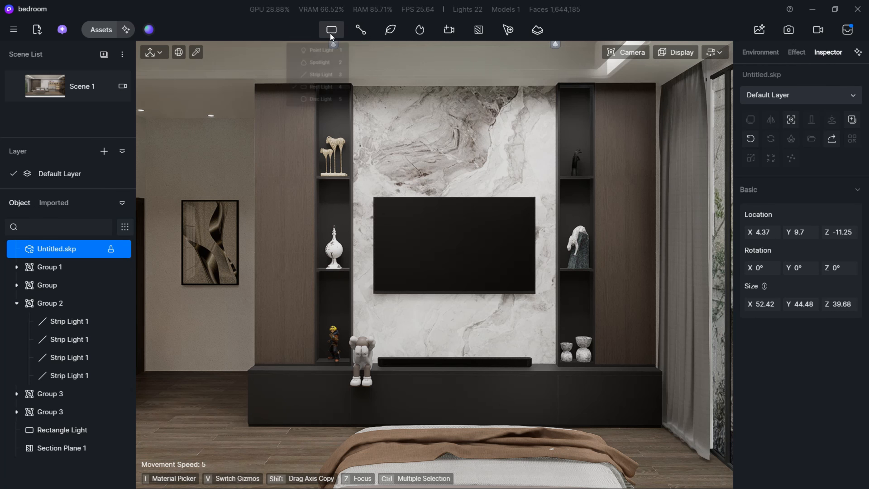
pyautogui.click(339, 88)
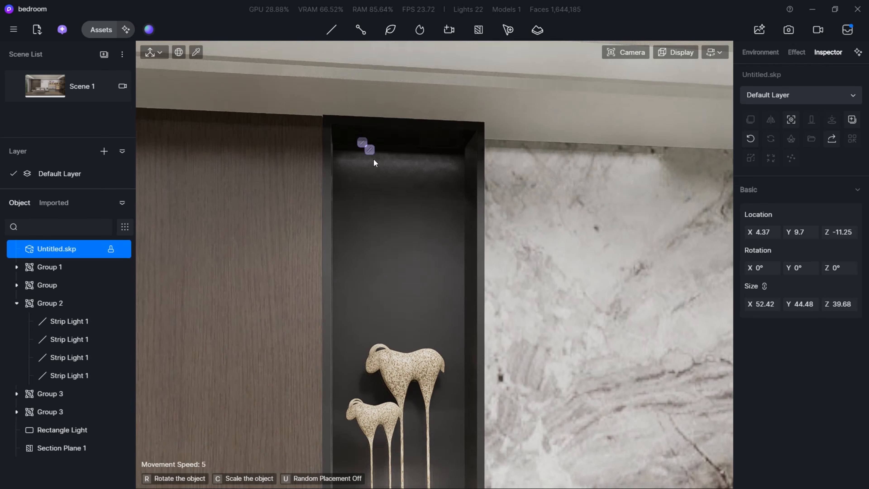
pyautogui.click(374, 162)
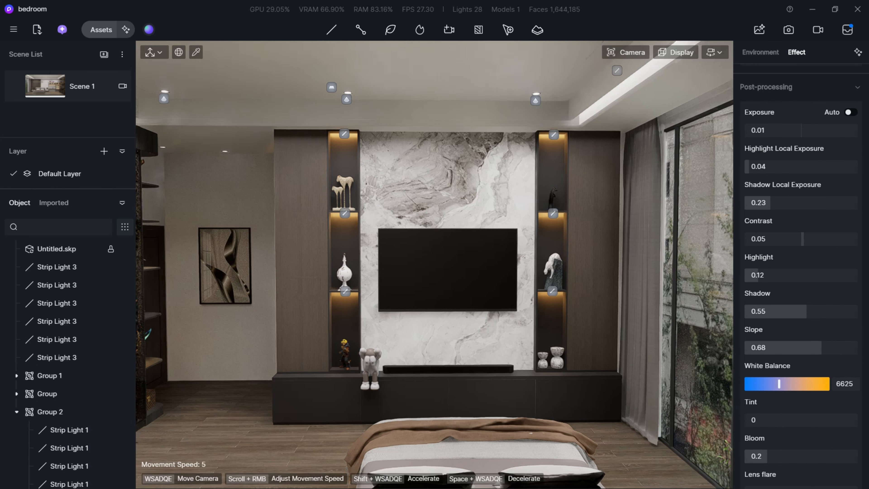
# Step: Set the marble TV wall material's roughness to 0.11 and metallic to 0.63
pyautogui.moveTo(434, 264); pyautogui.dragTo(416, 265, button='right')
pyautogui.press('w')
pyautogui.press('w')
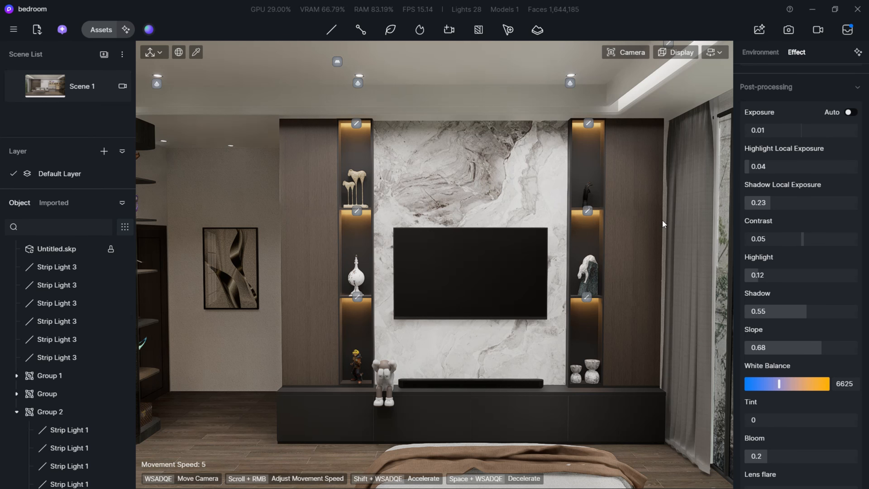
pyautogui.press('w')
pyautogui.press('a')
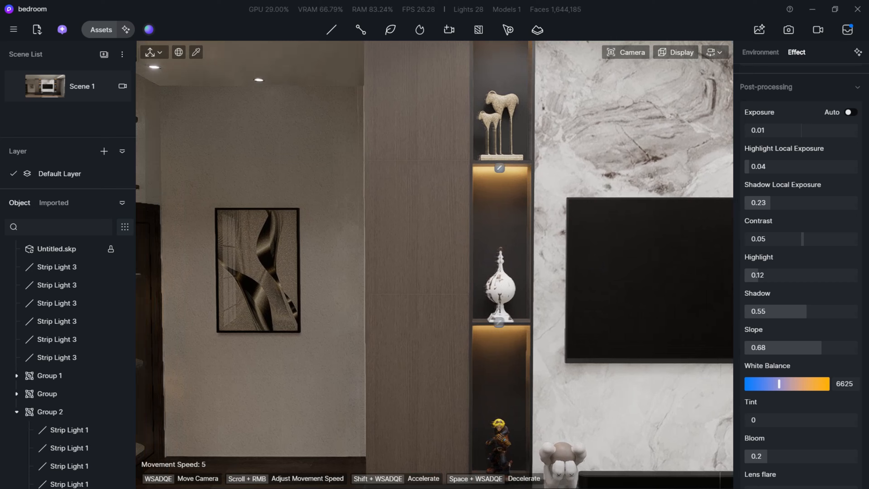
pyautogui.moveTo(439, 262); pyautogui.dragTo(508, 260, button='right')
pyautogui.press('w')
pyautogui.click(474, 210)
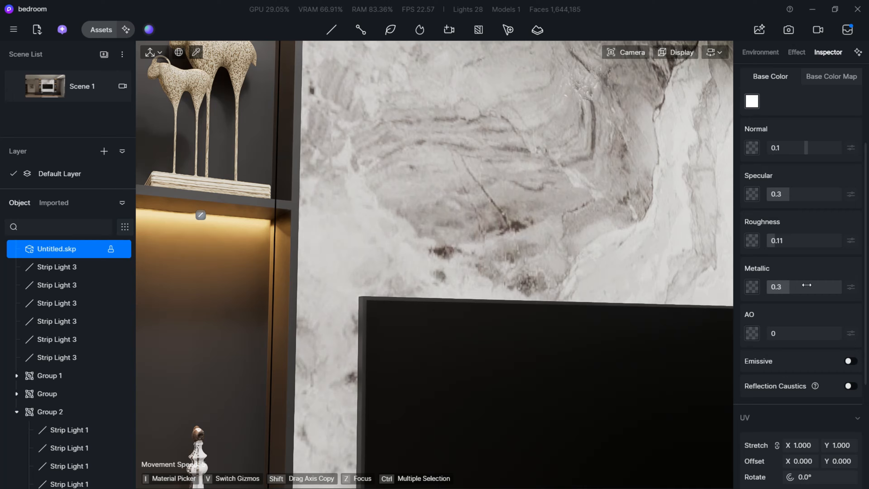
pyautogui.moveTo(807, 284); pyautogui.dragTo(816, 285)
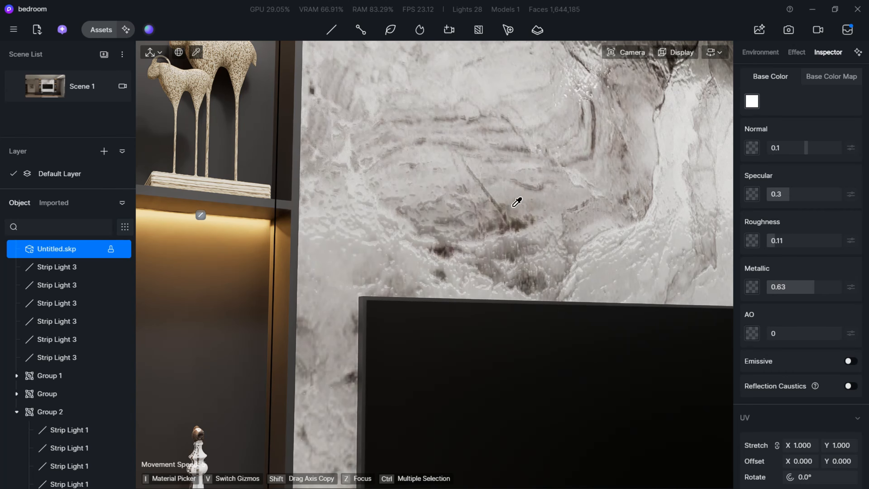
# Step: Set the marble material's specular and roughness to 0.04 each and reduce its metallic value
pyautogui.press('s')
pyautogui.moveTo(517, 202); pyautogui.dragTo(664, 205, button='right')
pyautogui.press('w')
pyautogui.press('a')
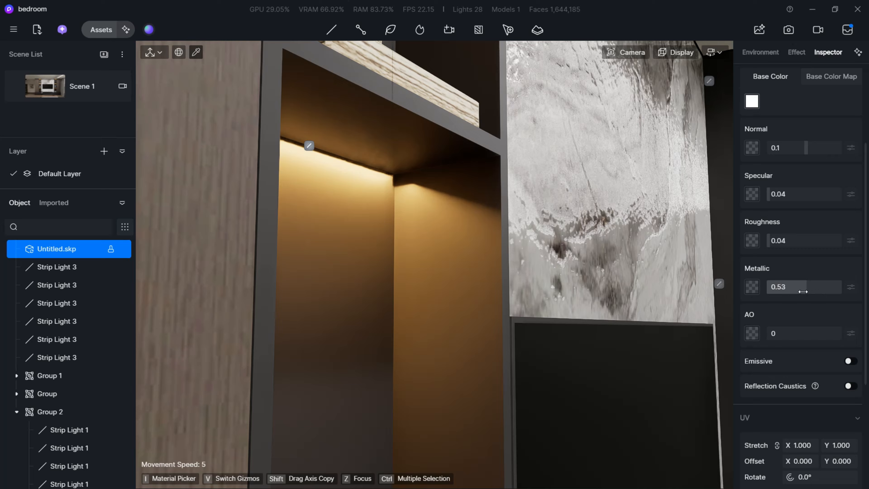
pyautogui.moveTo(803, 291); pyautogui.dragTo(787, 293)
# Step: Set the black TV screen material's roughness to 0.08 and metallic to 0.23
pyautogui.press('s')
pyautogui.moveTo(668, 334); pyautogui.dragTo(558, 363, button='right')
pyautogui.press('a')
pyautogui.press('w')
pyautogui.press('d')
pyautogui.press('s')
pyautogui.click(558, 363)
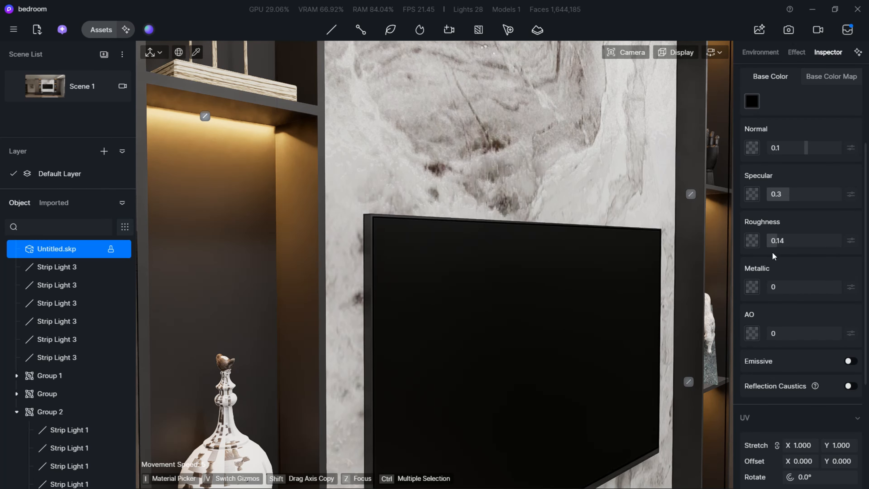
pyautogui.moveTo(773, 253); pyautogui.dragTo(763, 261)
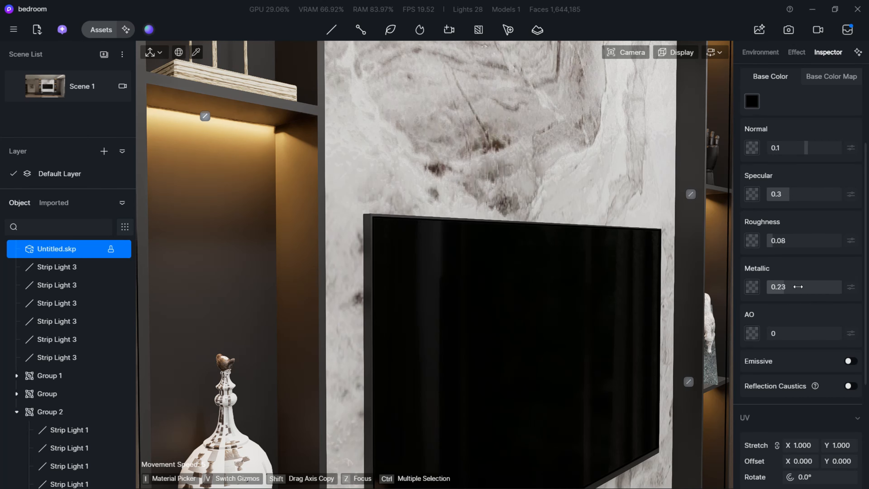
# Step: Make the white ornamental vase in the middle niche glossy with roughness 0 and metallic 0.45
pyautogui.press('s')
pyautogui.moveTo(506, 241); pyautogui.dragTo(473, 318, button='right')
pyautogui.press('s')
pyautogui.press('w')
pyautogui.scroll(5, 514, 241)
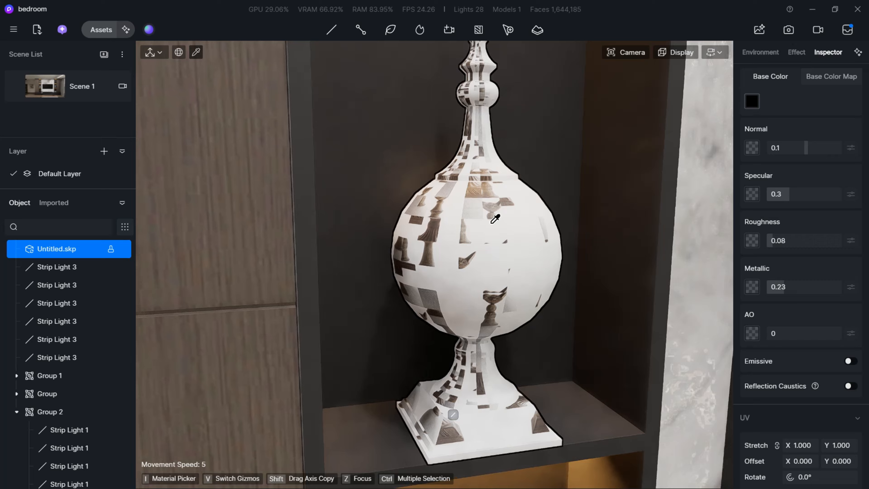
pyautogui.click(493, 222)
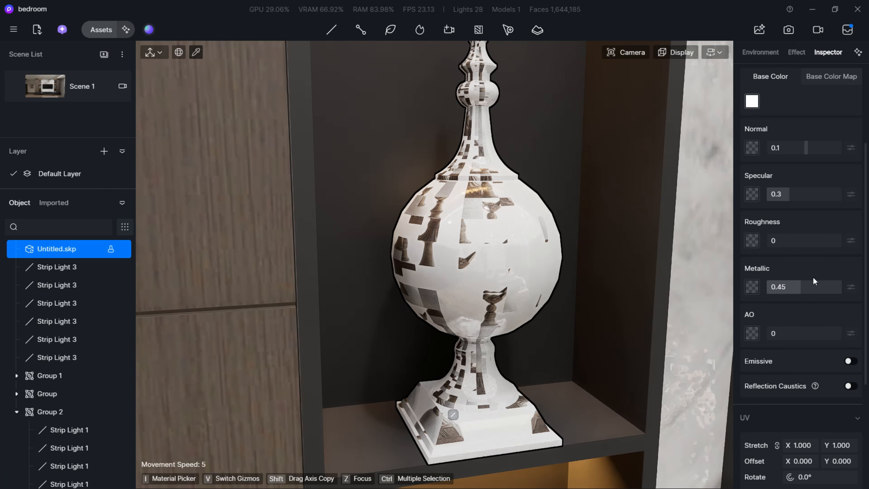
# Step: Examine the decorations in the TV wall's left niches and the whole TV wall from the front
pyautogui.scroll(-5, 642, 308)
pyautogui.press('e')
pyautogui.moveTo(570, 363); pyautogui.dragTo(556, 308, button='right')
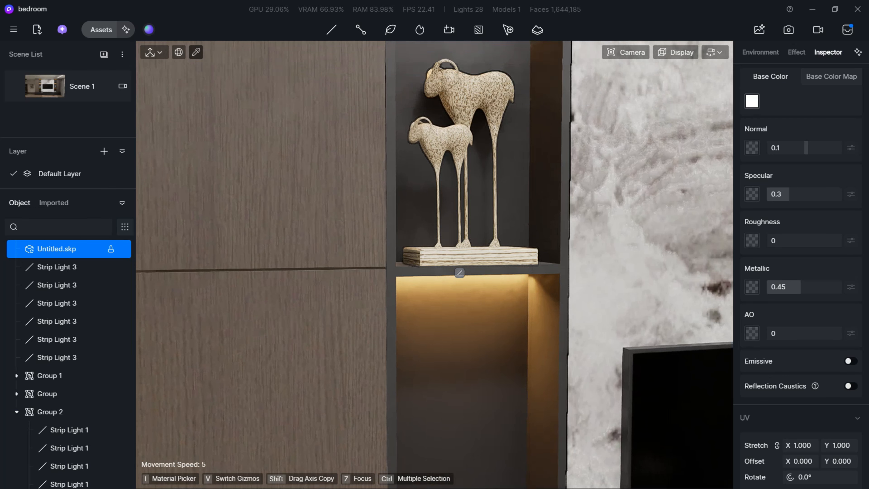
pyautogui.press('q')
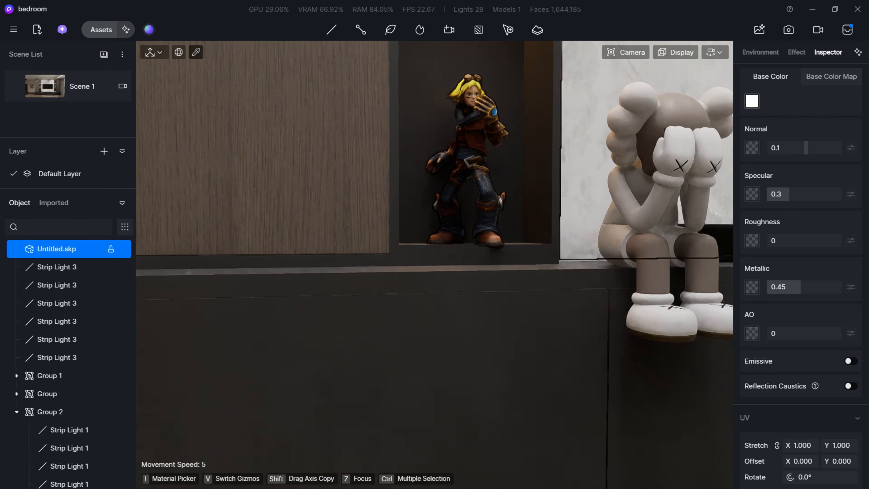
pyautogui.press('s')
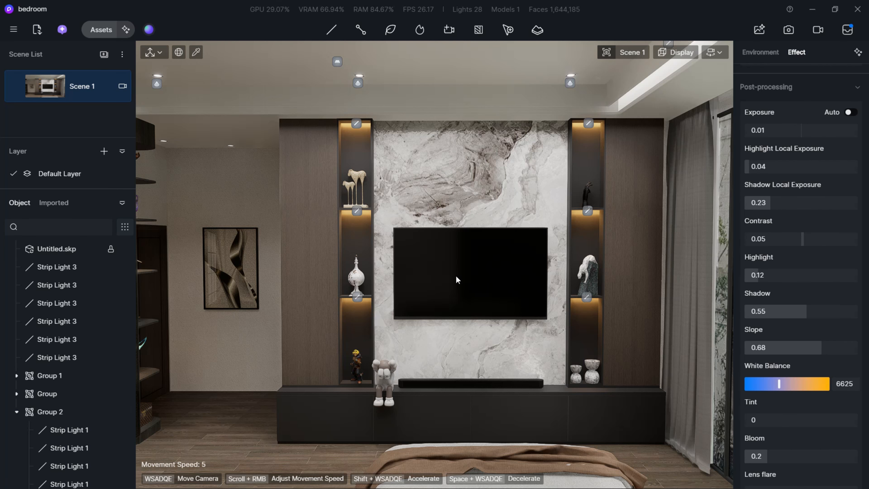
pyautogui.scroll(-2, 456, 276)
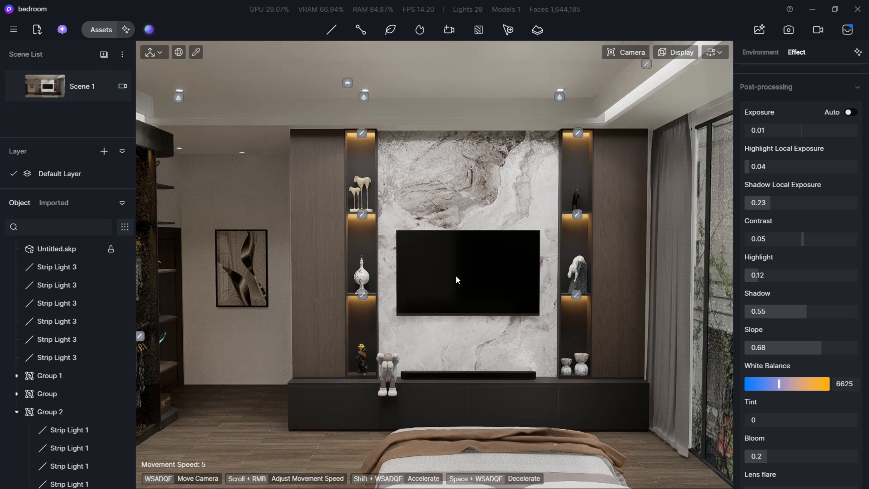
pyautogui.press('q')
pyautogui.moveTo(456, 275); pyautogui.dragTo(456, 262, button='right')
pyautogui.press('w')
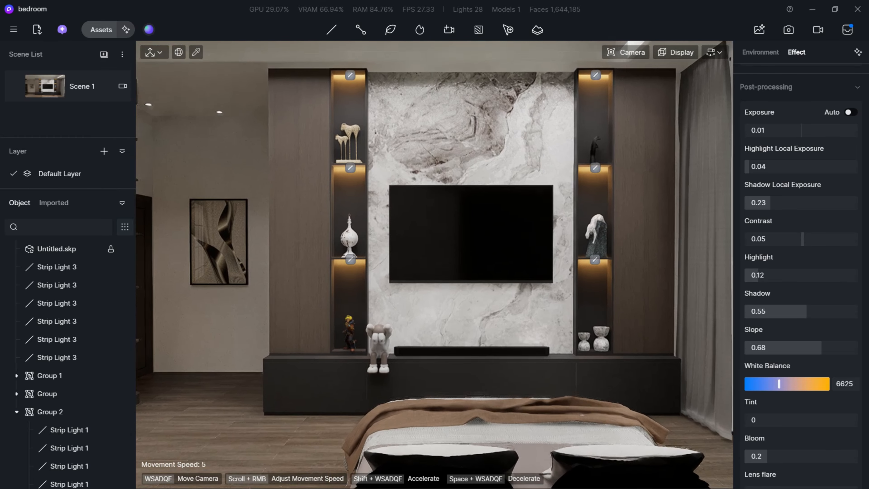
pyautogui.press('w')
pyautogui.press('s')
pyautogui.press('a')
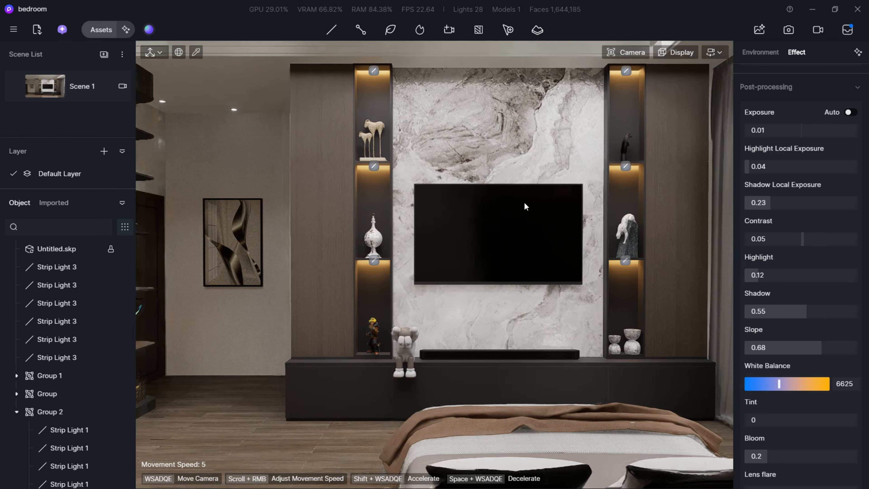
# Step: Frame the TV wall at an angle with the door and window beside it, and switch the camera to two-point perspective
pyautogui.moveTo(524, 202); pyautogui.dragTo(599, 201, button='right')
pyautogui.press('a')
pyautogui.press('a')
pyautogui.press('w')
pyautogui.press('w')
pyautogui.press('s')
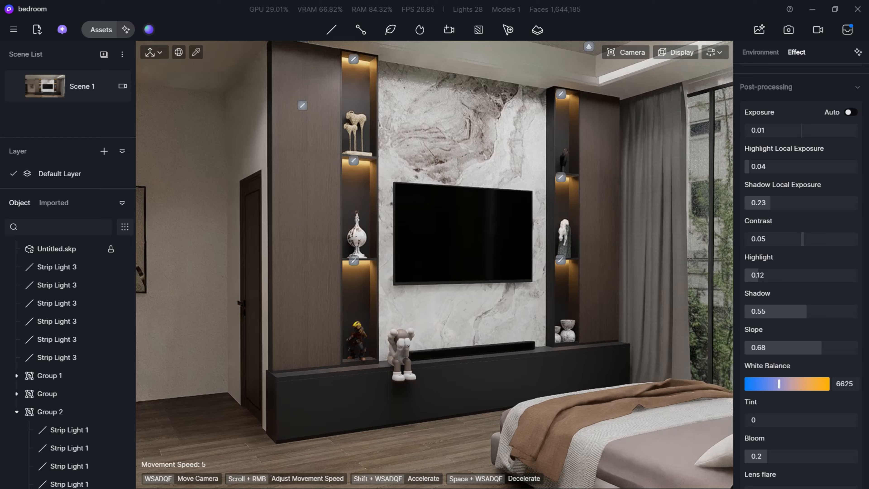
pyautogui.press('a')
pyautogui.press('s')
pyautogui.moveTo(524, 198); pyautogui.dragTo(545, 198, button='right')
pyautogui.press('w')
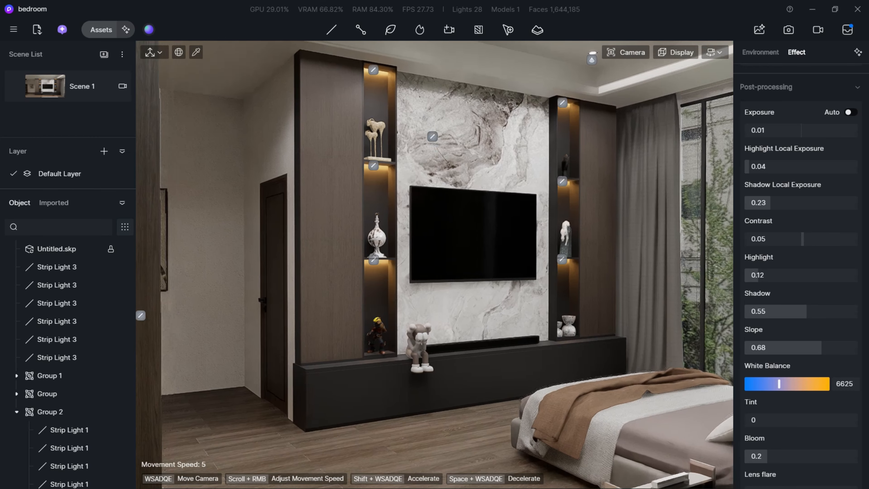
pyautogui.click(625, 57)
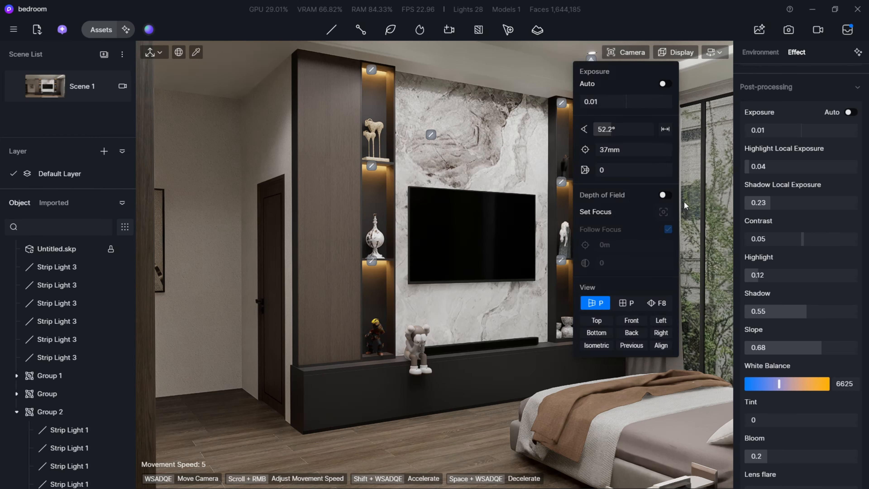
pyautogui.click(663, 304)
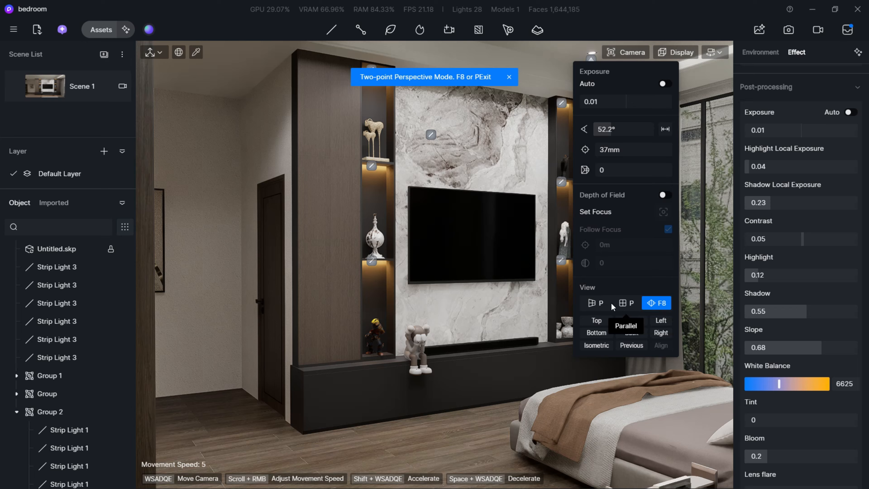
pyautogui.click(593, 308)
pyautogui.click(656, 303)
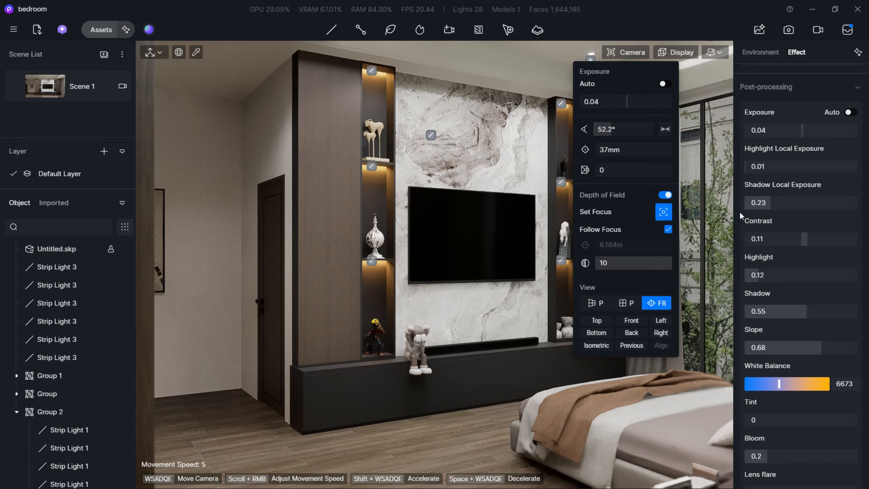
# Step: Compose the angled view of the TV wall and bed in 4k 16:9 image render mode and open its camera settings
pyautogui.scroll(-5, 785, 405)
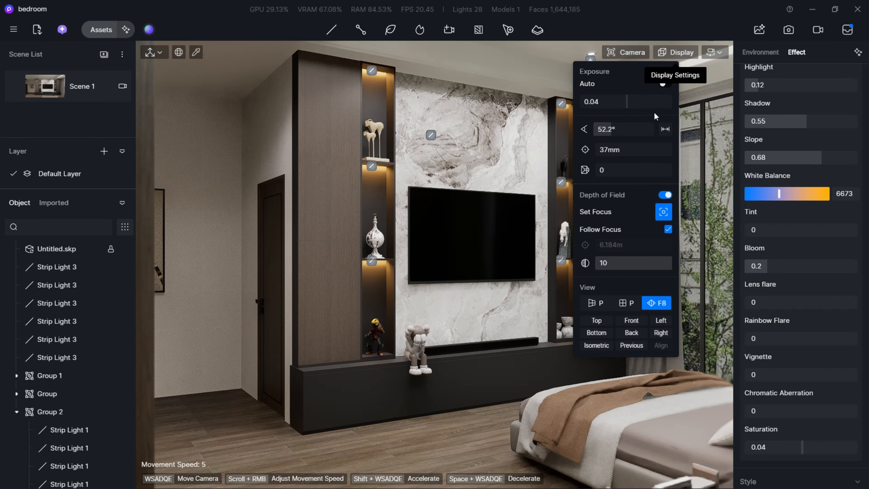
pyautogui.click(789, 30)
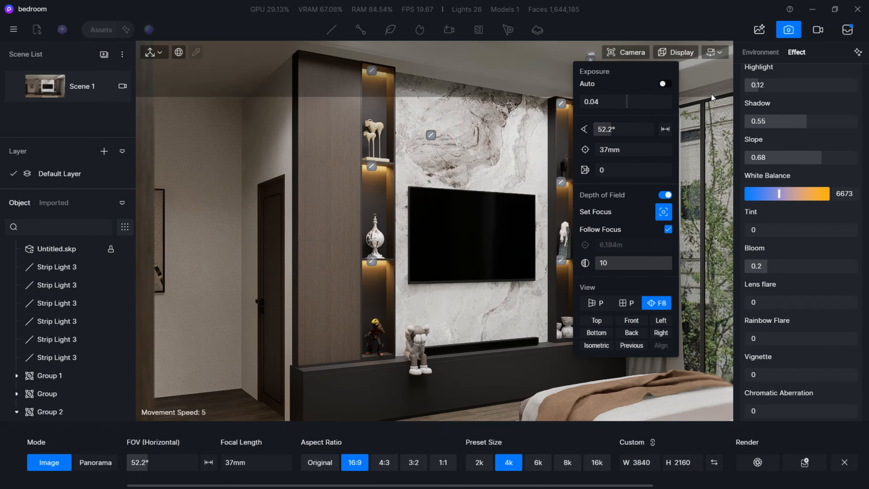
pyautogui.press('d')
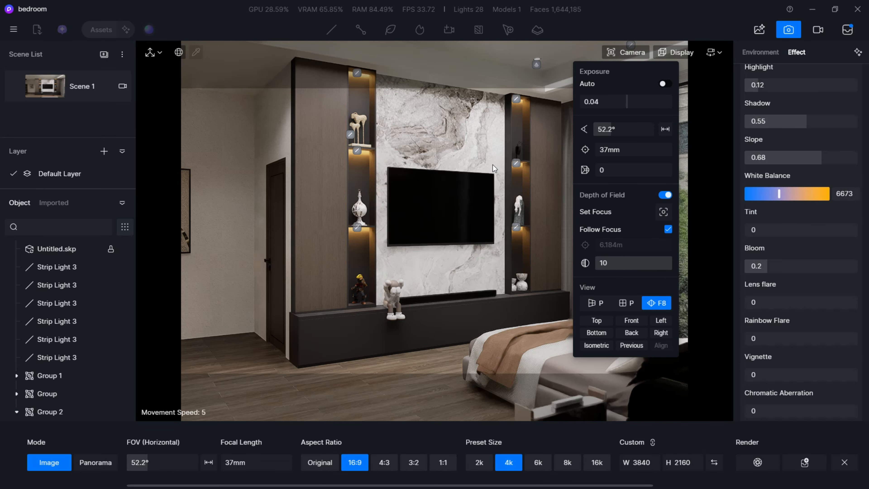
pyautogui.moveTo(483, 172); pyautogui.dragTo(494, 156, button='right')
pyautogui.press('s')
pyautogui.press('a')
pyautogui.click(620, 56)
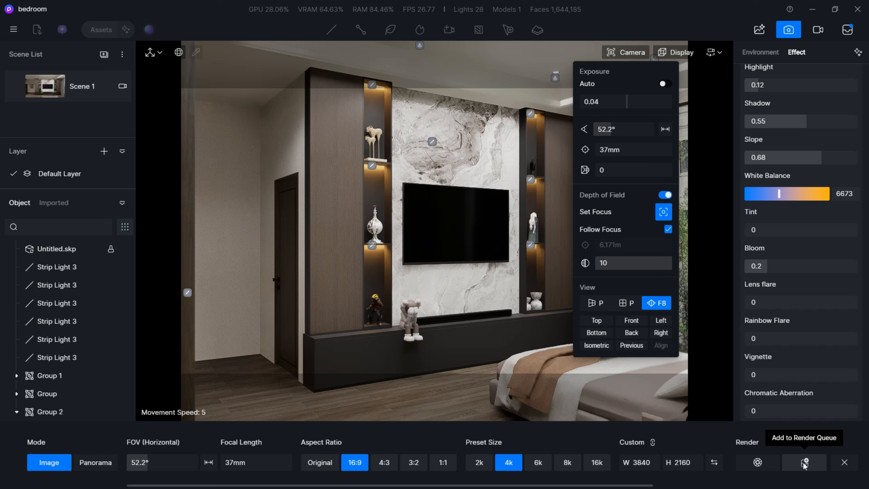
# Step: Leave image render mode and delete the existing section plane that cuts open the bedroom
pyautogui.press('d')
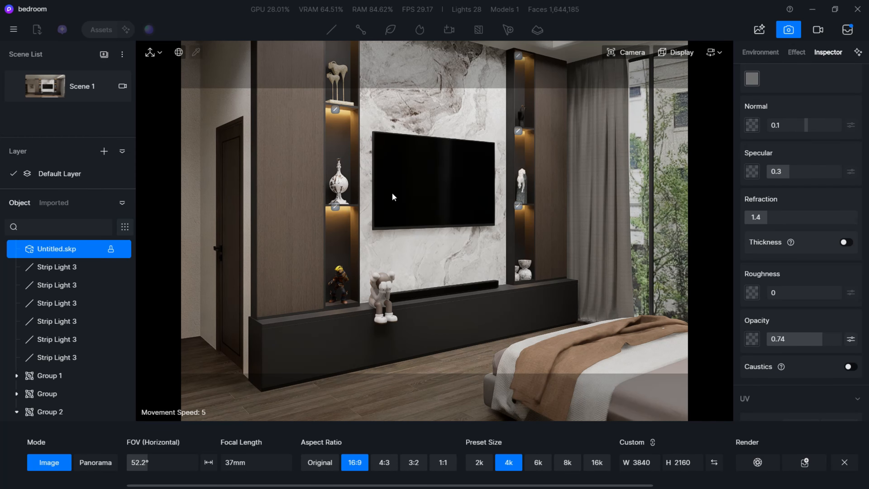
pyautogui.click(785, 35)
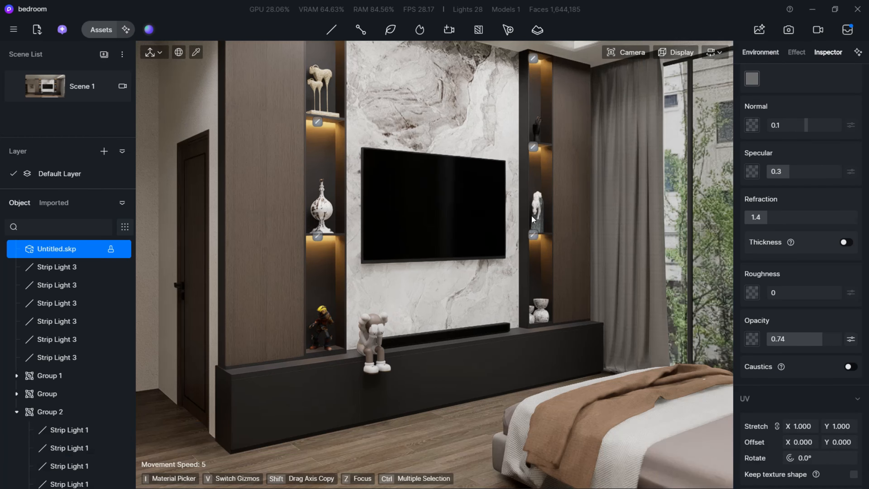
pyautogui.scroll(-3, 548, 262)
pyautogui.scroll(-5, 547, 261)
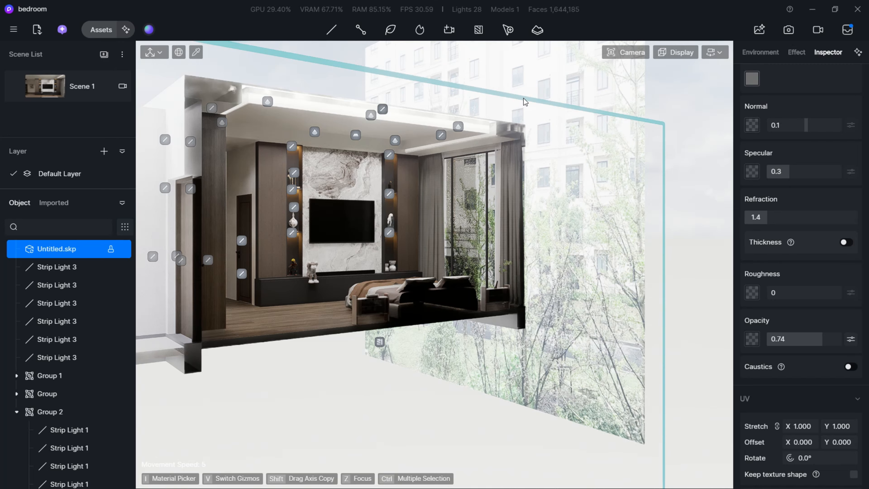
pyautogui.click(524, 98)
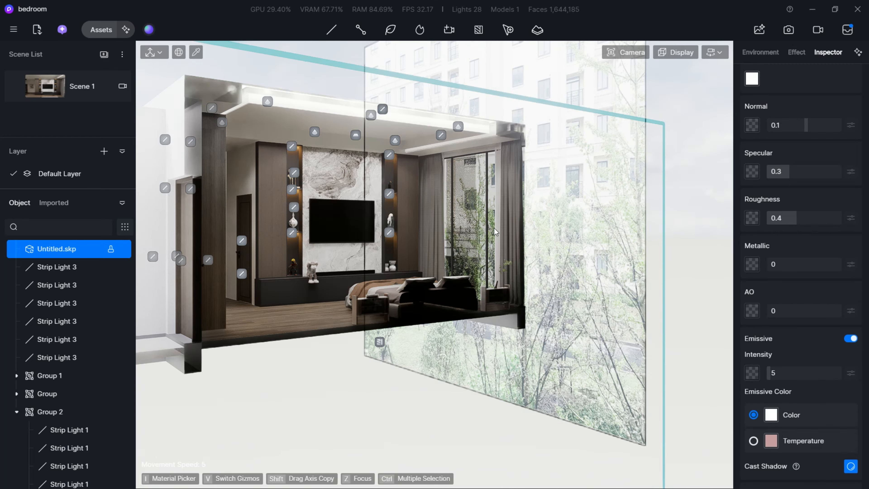
pyautogui.click(379, 345)
pyautogui.press('Delete')
# Step: Place a new section plane outside the window side and move it to Y 0.8 to cut that side of the bedroom open
pyautogui.press('d')
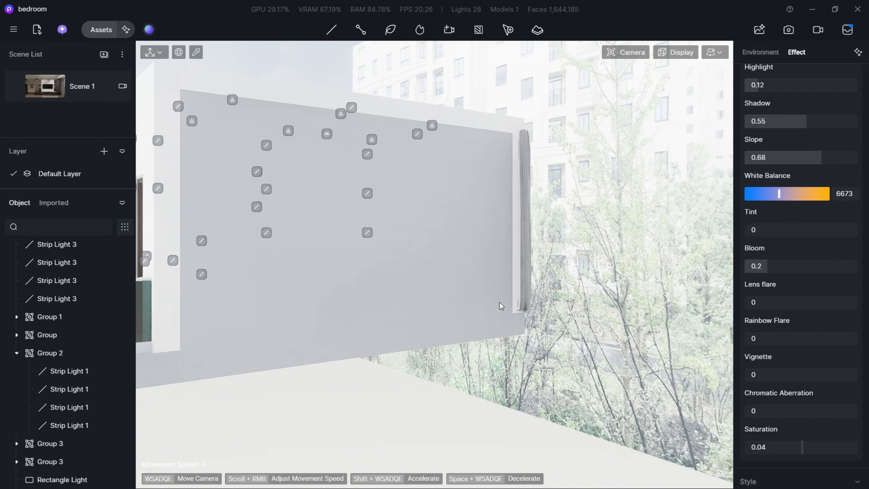
pyautogui.press('d')
pyautogui.moveTo(500, 302); pyautogui.dragTo(315, 302, button='right')
pyautogui.press('d')
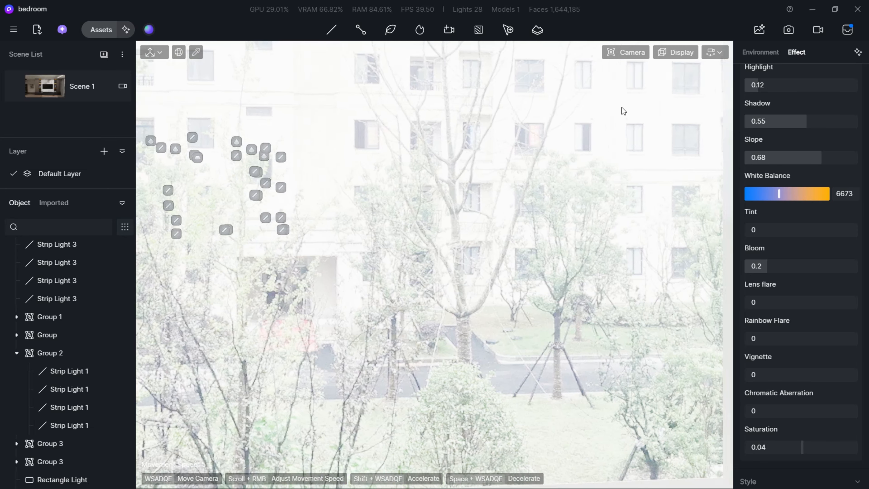
pyautogui.click(478, 31)
pyautogui.click(488, 54)
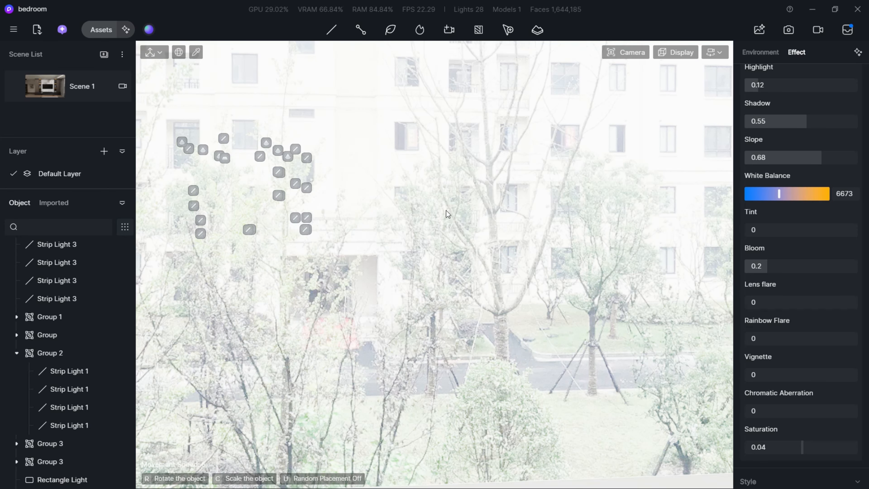
pyautogui.click(424, 322)
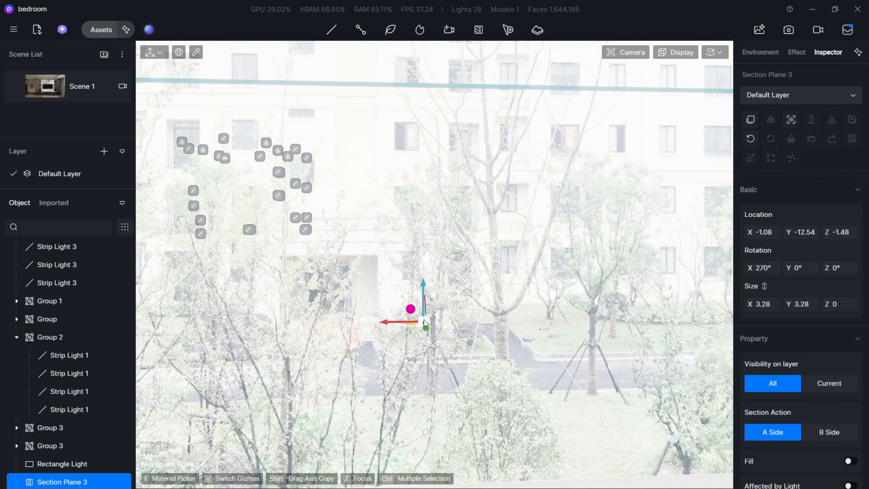
pyautogui.moveTo(424, 326); pyautogui.dragTo(420, 260)
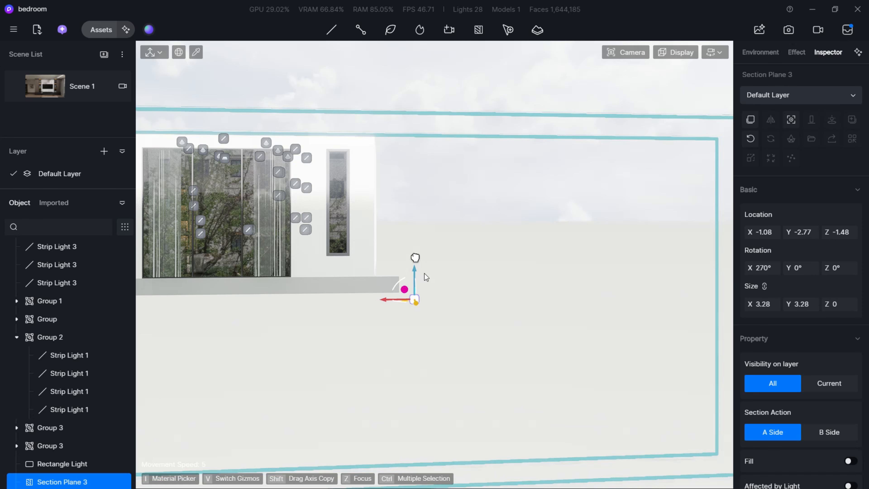
pyautogui.press('a')
pyautogui.moveTo(504, 311); pyautogui.dragTo(485, 300)
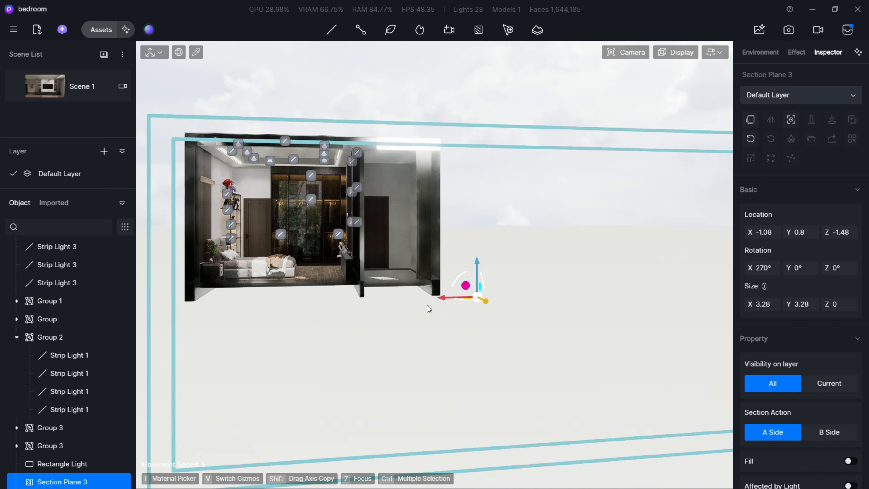
# Step: Frame the bed, glass wardrobe and TV wall from the window side through the section cut, and open the camera settings
pyautogui.press('w')
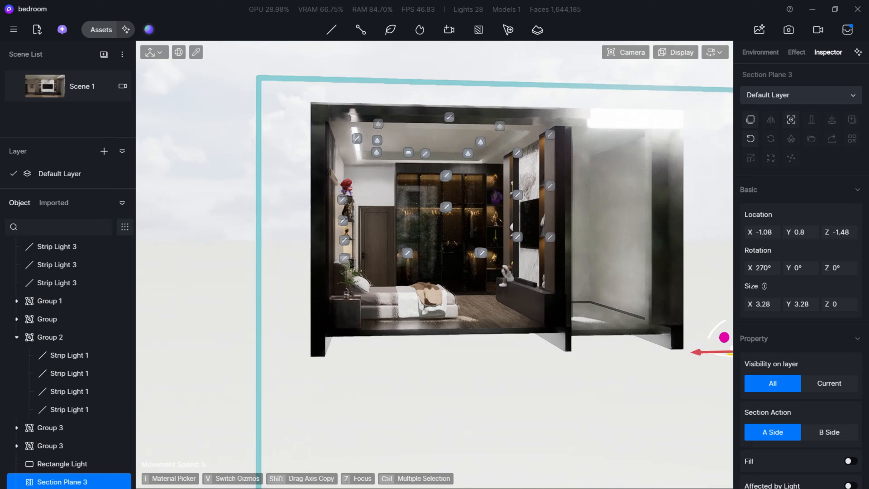
pyautogui.press('w')
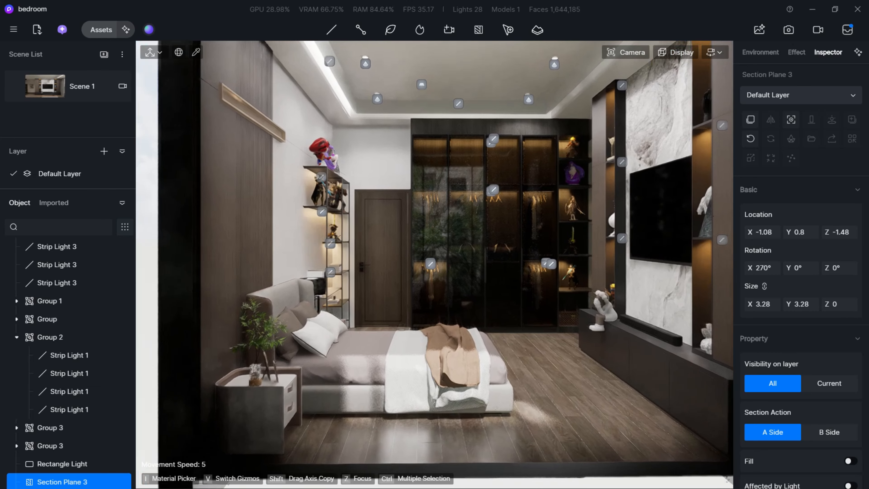
pyautogui.press('w')
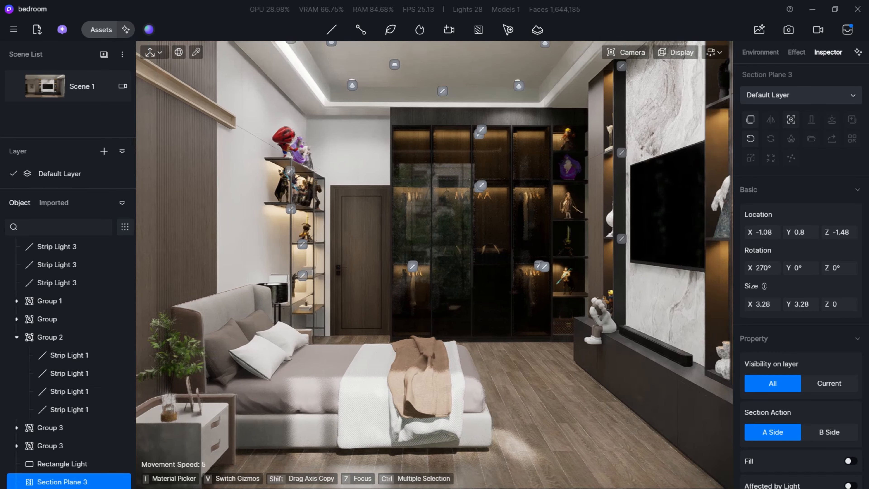
pyautogui.moveTo(390, 283); pyautogui.dragTo(389, 283, button='right')
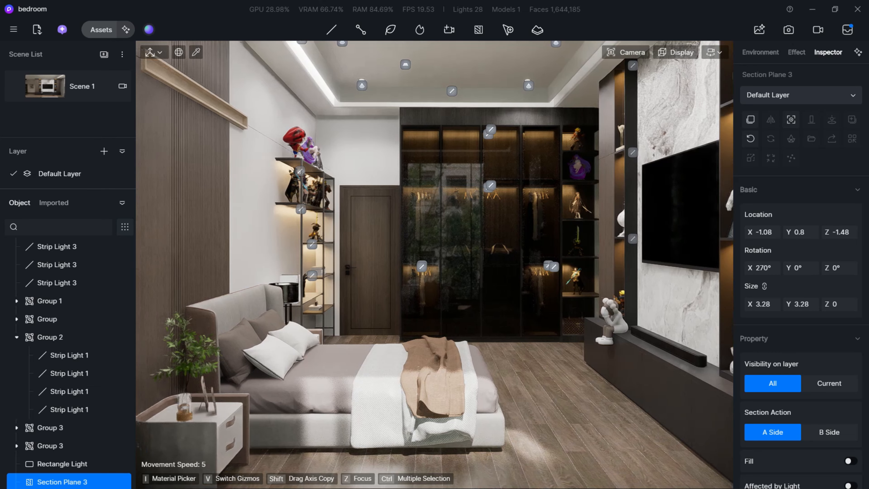
pyautogui.press('d')
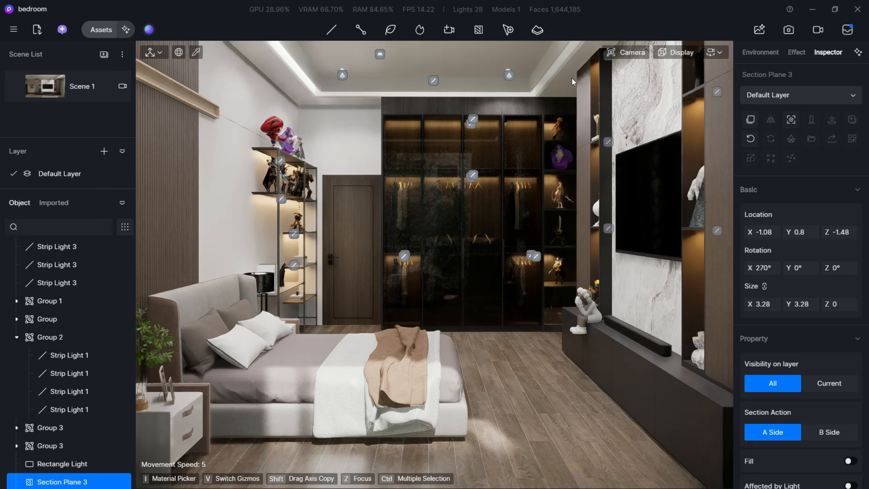
pyautogui.click(615, 59)
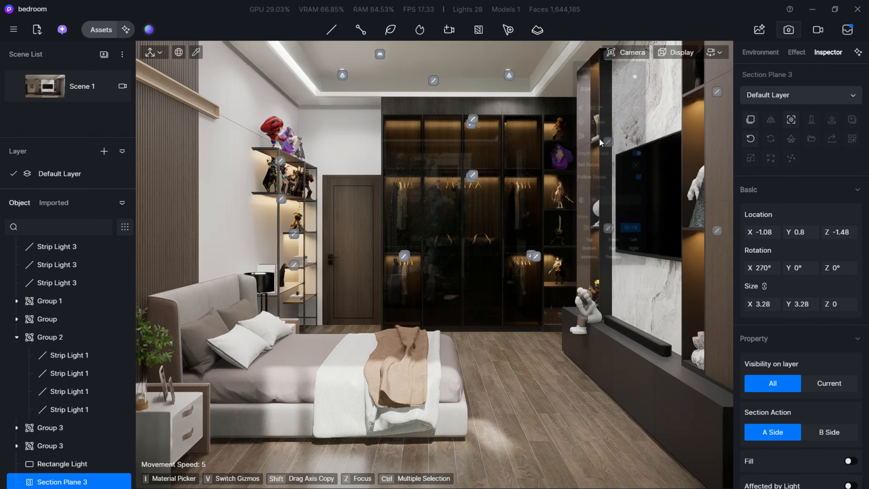
# Step: Enter image render mode and frame the bed, glass wardrobe and TV wall head-on from the window side in the 4k 16:9 view
pyautogui.click(789, 29)
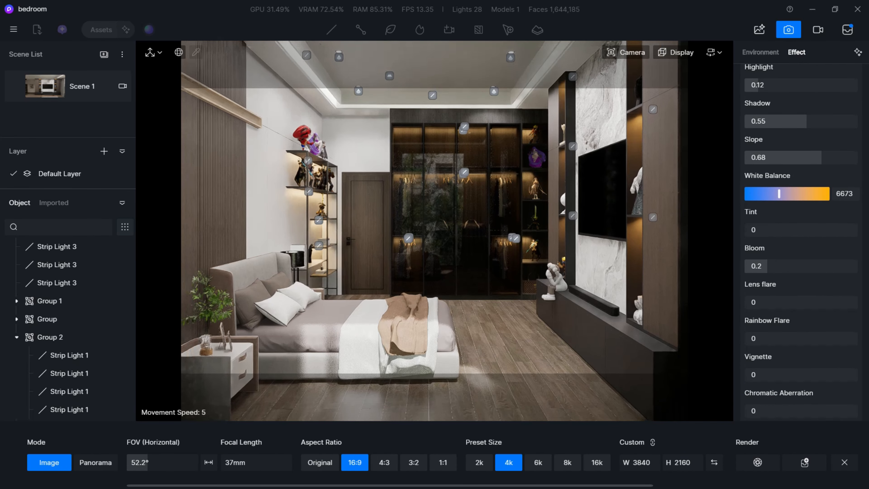
pyautogui.press('s')
pyautogui.press('s')
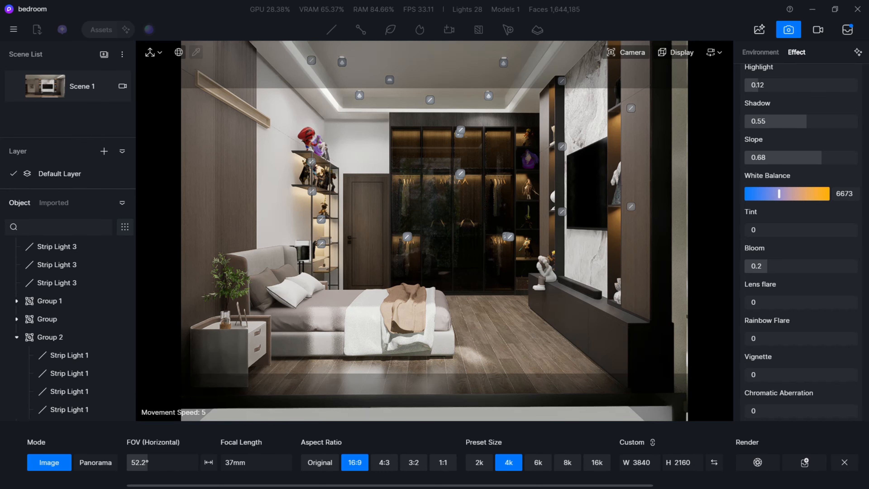
pyautogui.press('a')
pyautogui.press('w')
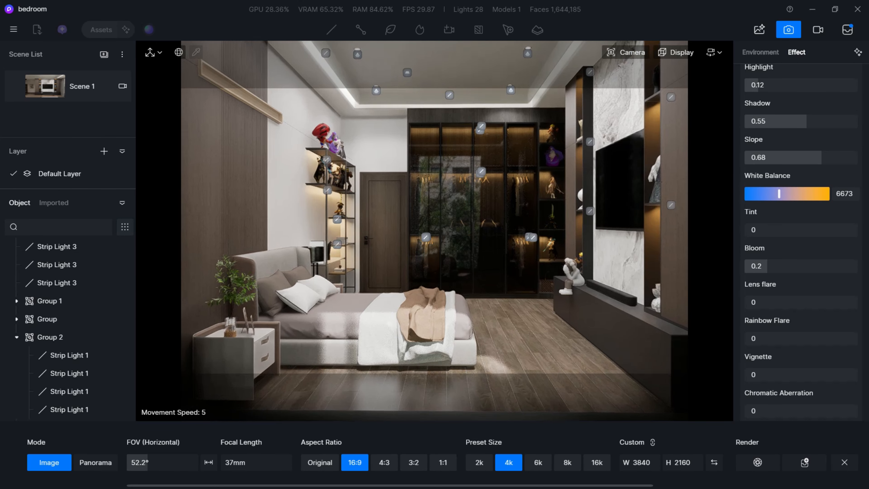
pyautogui.press('q')
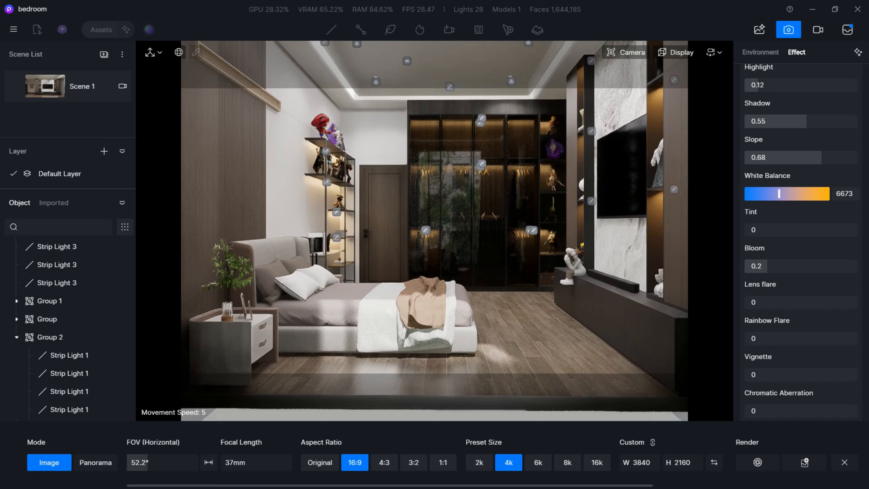
pyautogui.press('e')
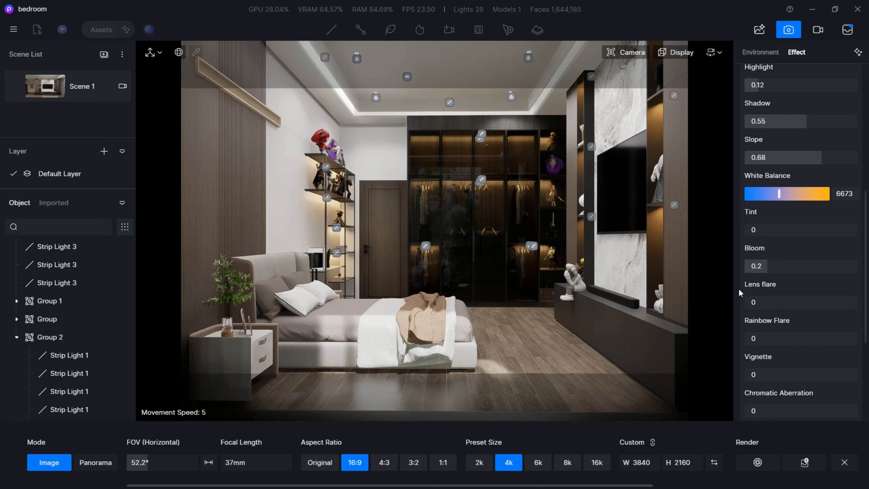
# Step: Set the post-processing Exposure of the wardrobe-side view to 0.06
pyautogui.scroll(4, 775, 96)
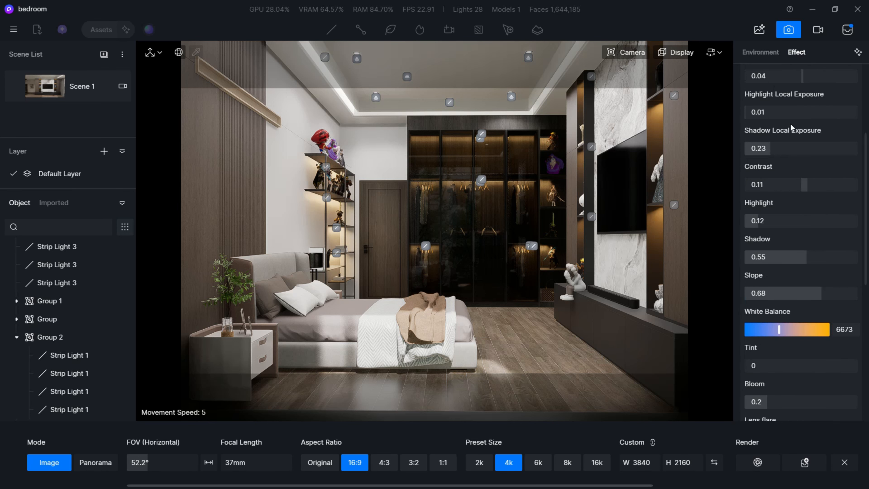
pyautogui.scroll(2, 790, 124)
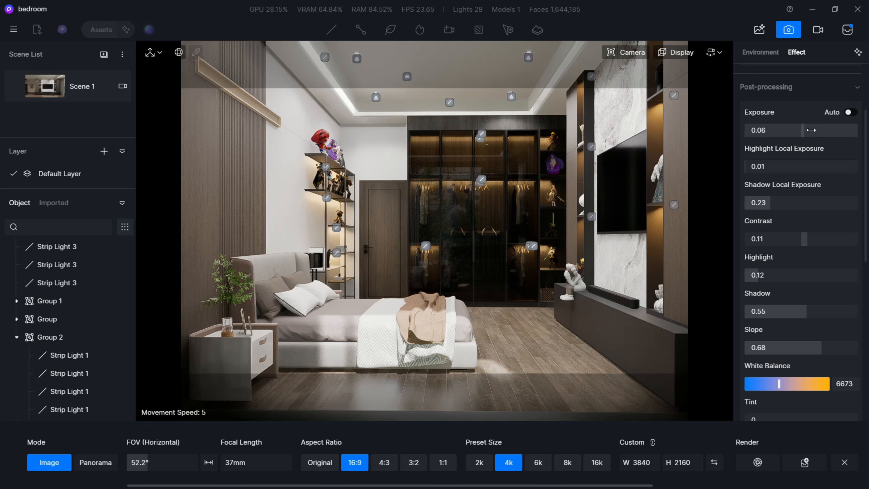
pyautogui.moveTo(812, 131); pyautogui.dragTo(811, 131)
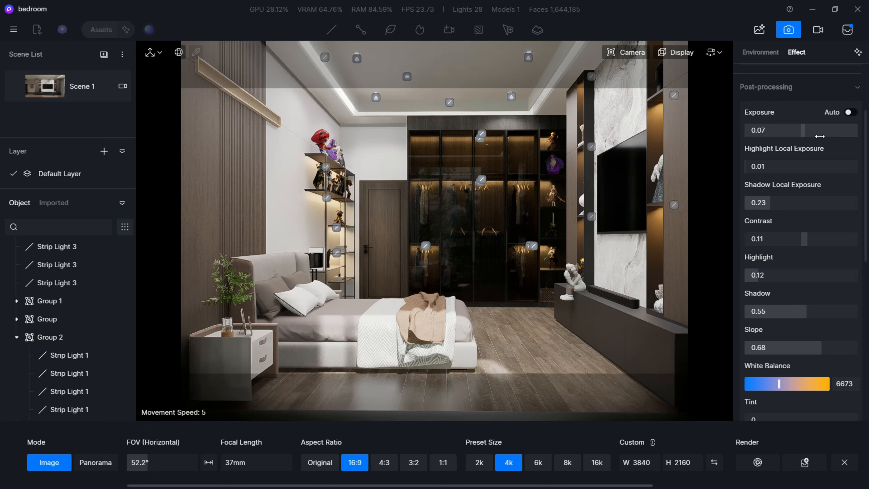
pyautogui.click(821, 133)
pyautogui.write('.0')
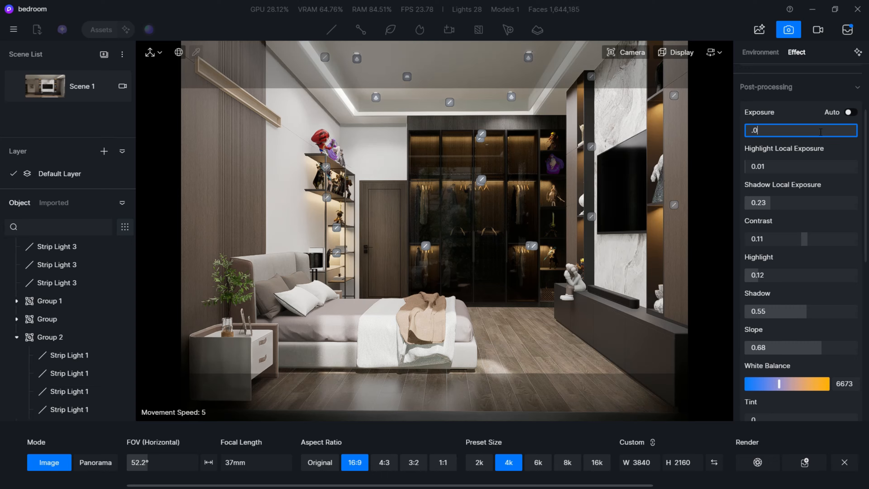
pyautogui.write('6')
pyautogui.press('Return')
# Step: Adjust the post-processing tones to Highlight Local Exposure 0.1, Shadow Local Exposure 0.52, Contrast 0.05 and Shadow 0.36
pyautogui.moveTo(770, 167)
pyautogui.mouseDown()
pyautogui.moveTo(797, 167)
pyautogui.moveTo(780, 168)
pyautogui.mouseUp()
pyautogui.moveTo(790, 203); pyautogui.dragTo(808, 203)
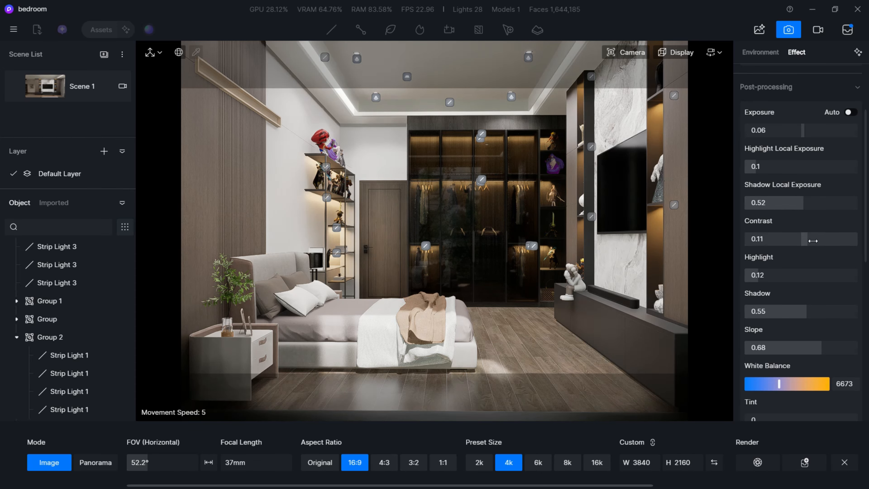
pyautogui.moveTo(817, 241); pyautogui.dragTo(807, 242)
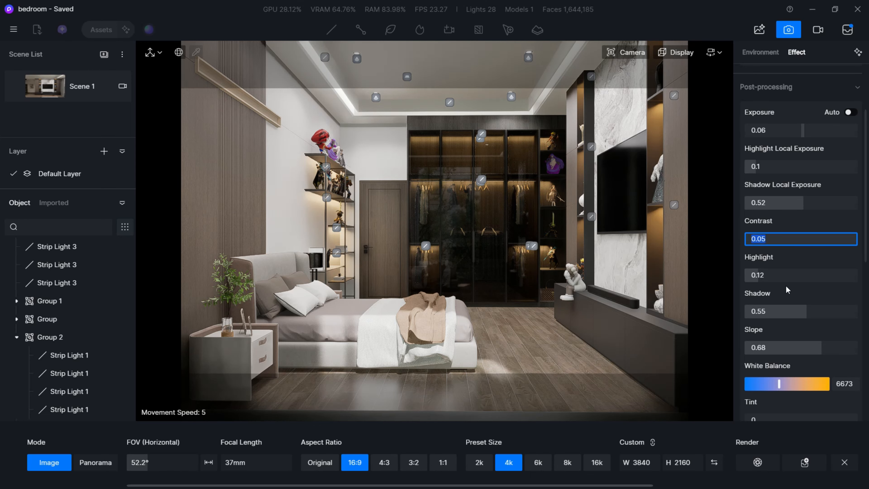
pyautogui.moveTo(809, 311); pyautogui.dragTo(788, 315)
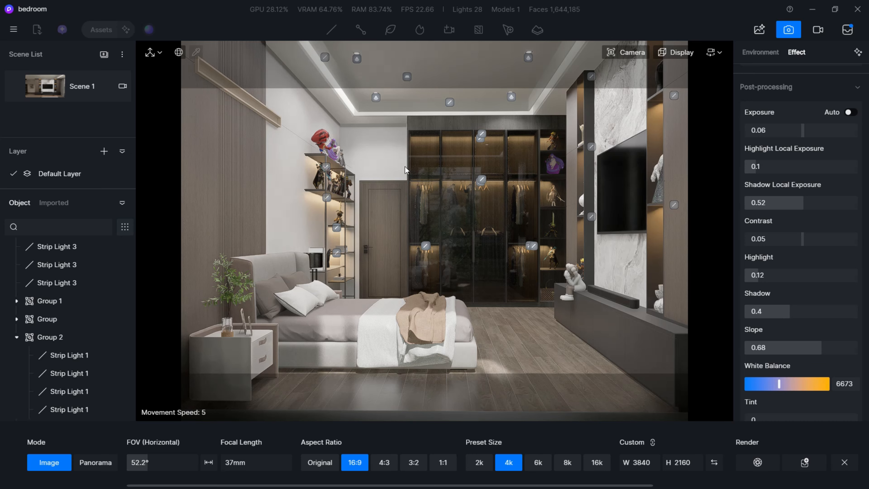
pyautogui.moveTo(790, 311)
pyautogui.mouseDown()
pyautogui.moveTo(824, 312)
pyautogui.moveTo(784, 320)
pyautogui.mouseUp()
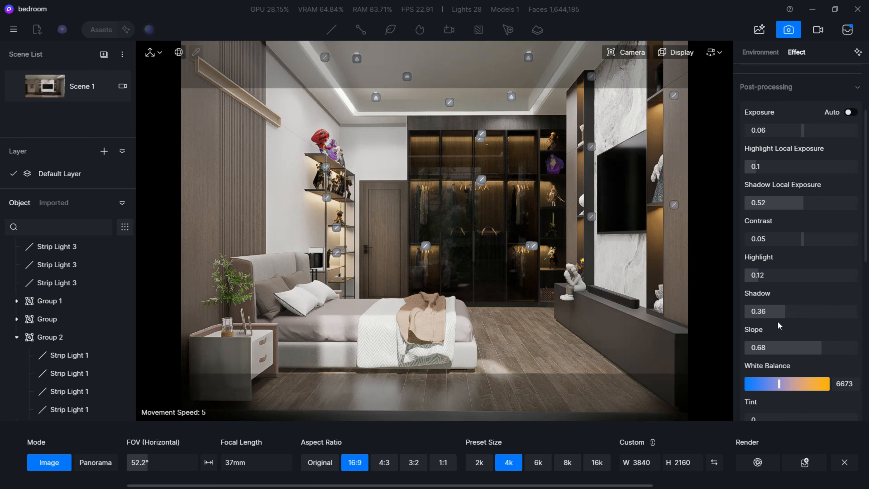